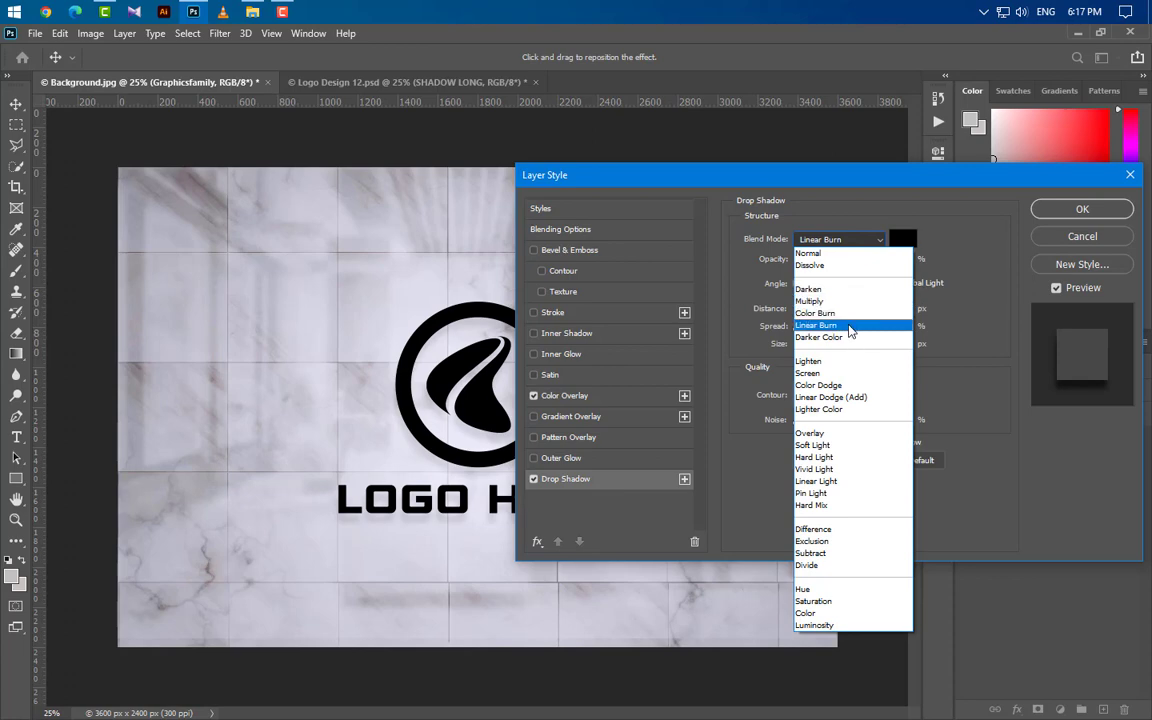
Step: Set the Graphicsfamily layer's drop shadow to the Linear Burn blend mode with black (000000) and apply the layer style
left_click(845, 325)
left_click(900, 240)
left_click_drag(824, 455, 504, 578)
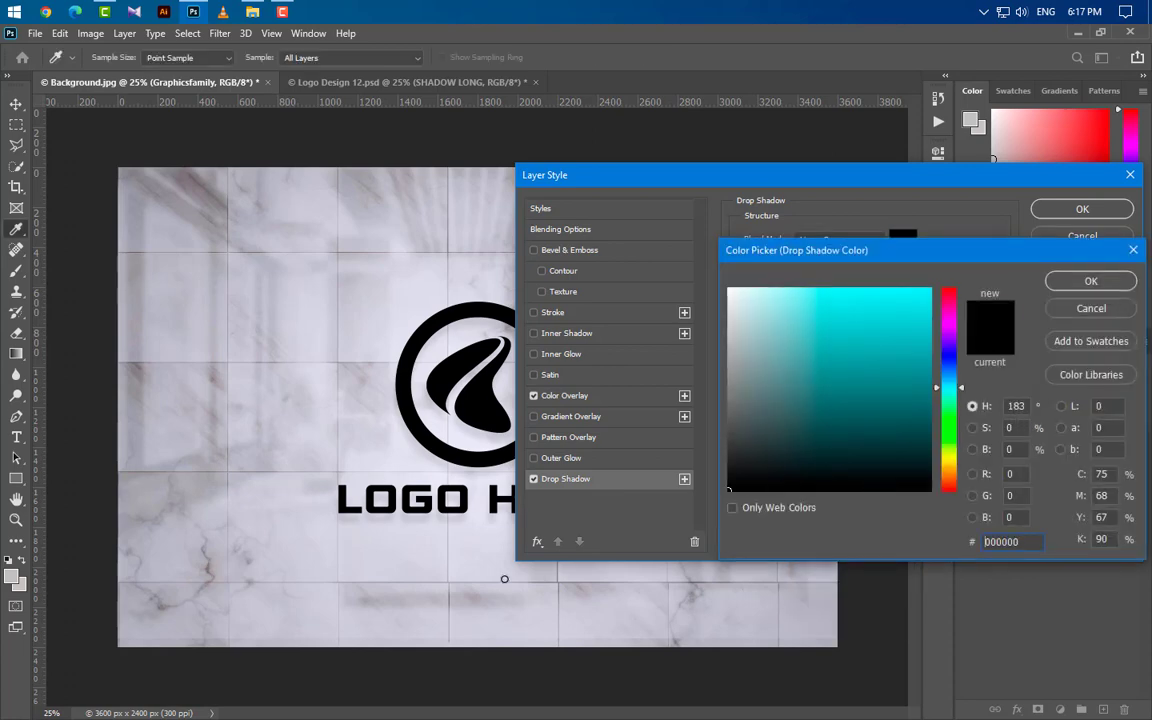
left_click(1117, 289)
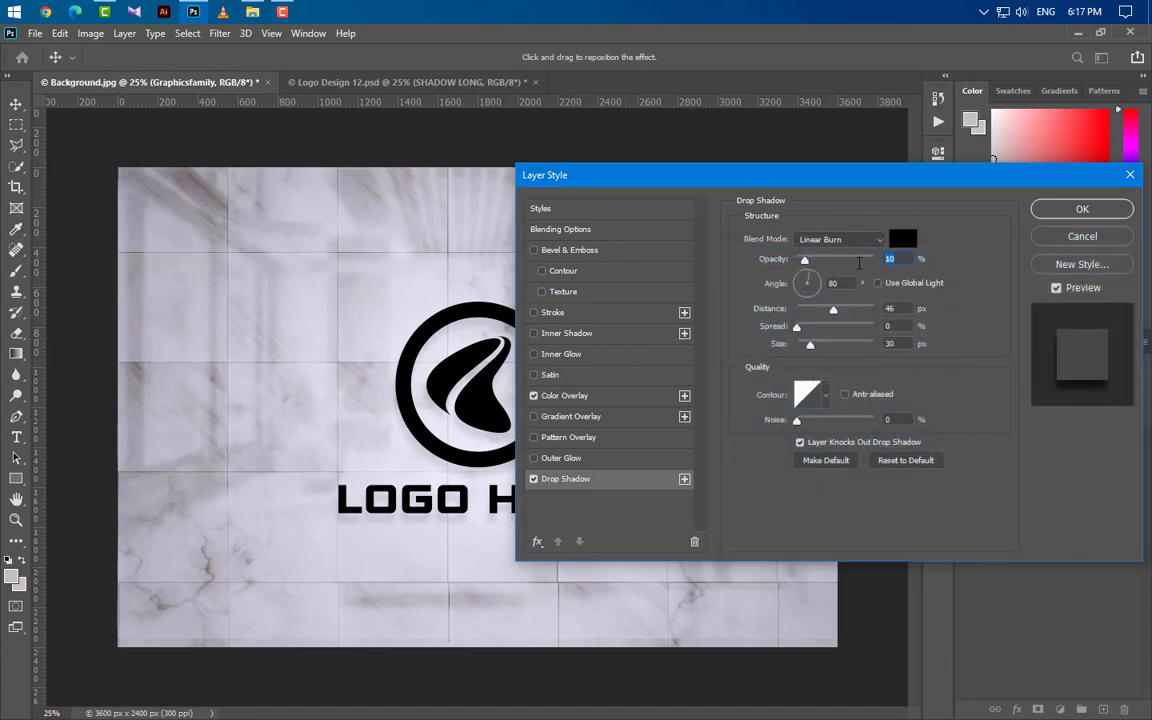
key("Tab")
key("Tab")
left_click_drag(909, 343, 845, 346)
left_click(1090, 217)
left_click(1090, 222)
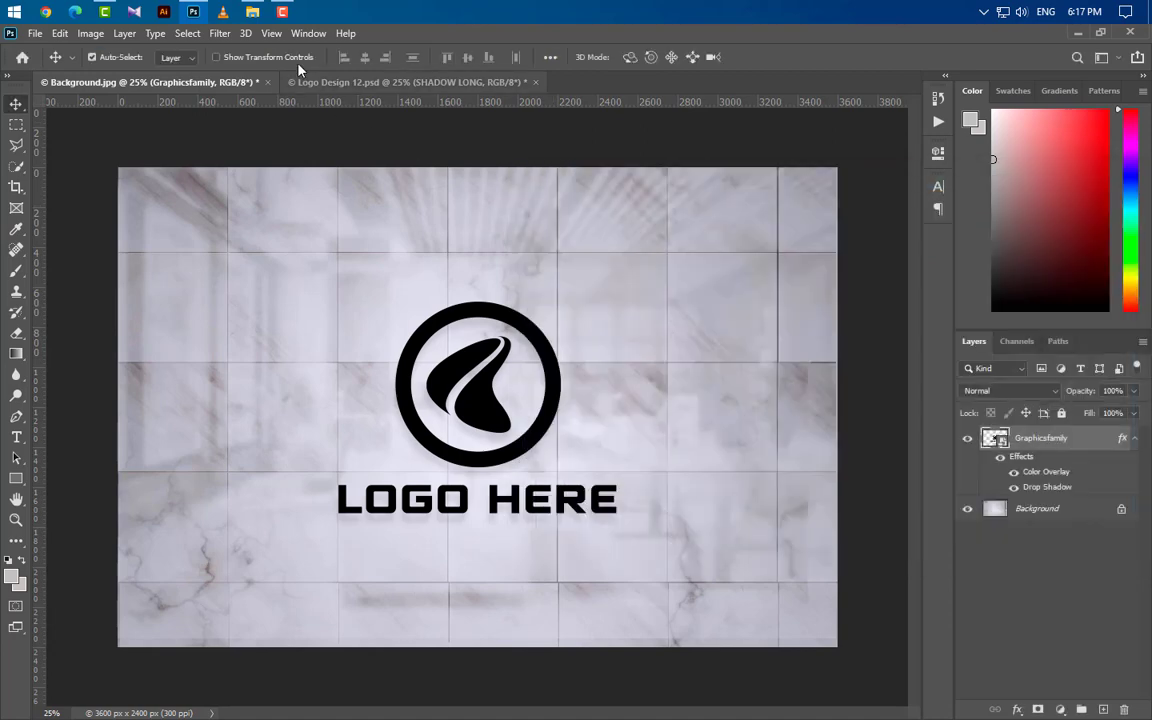
Step: Apply a Gaussian Blur with a 25-pixel radius to the Graphicsfamily logo layer
left_click(219, 33)
mouse_move(248, 216)
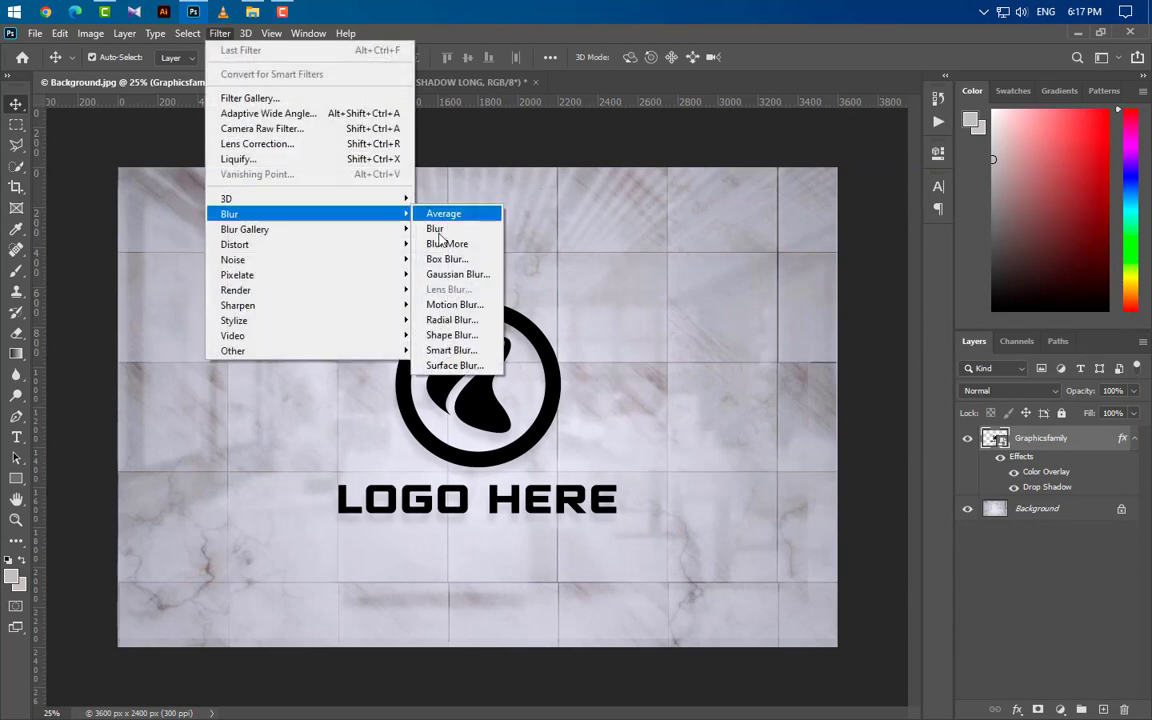
left_click(455, 273)
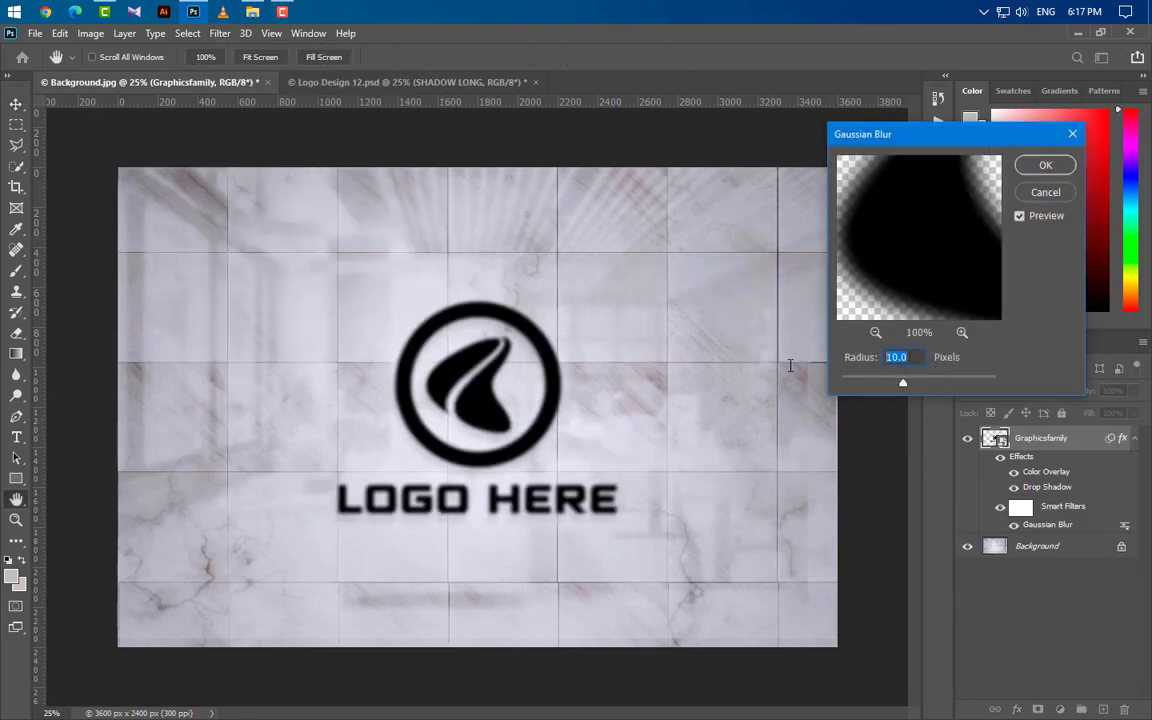
type("25")
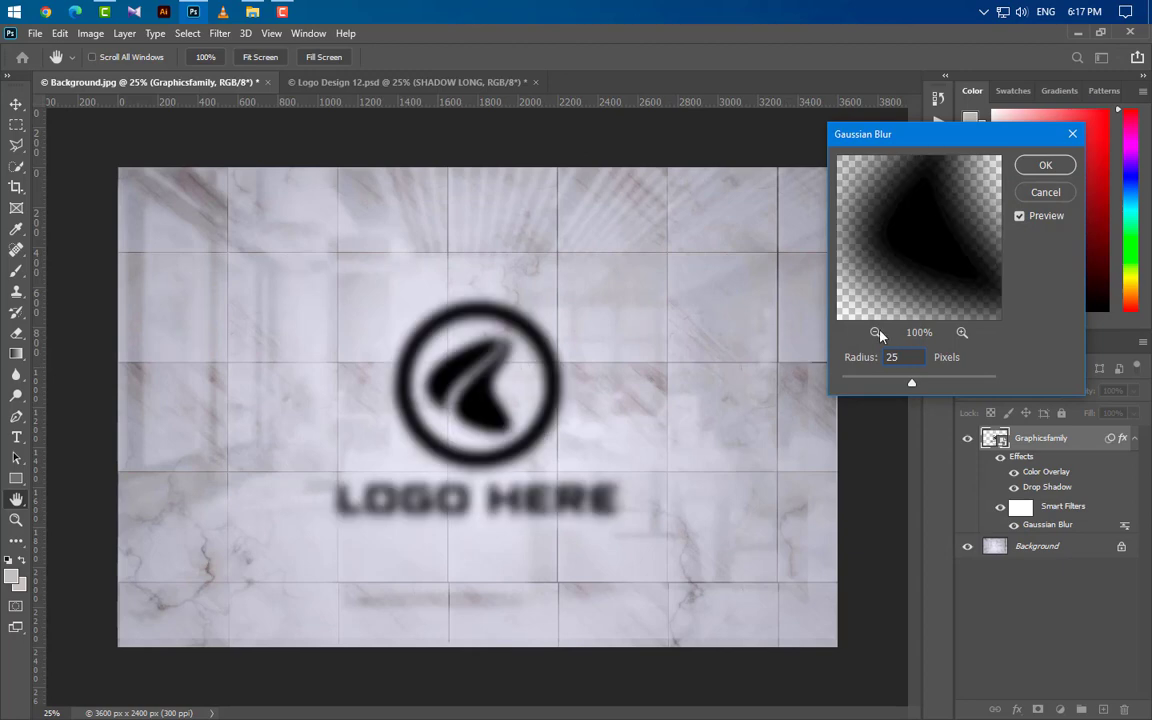
left_click(1040, 166)
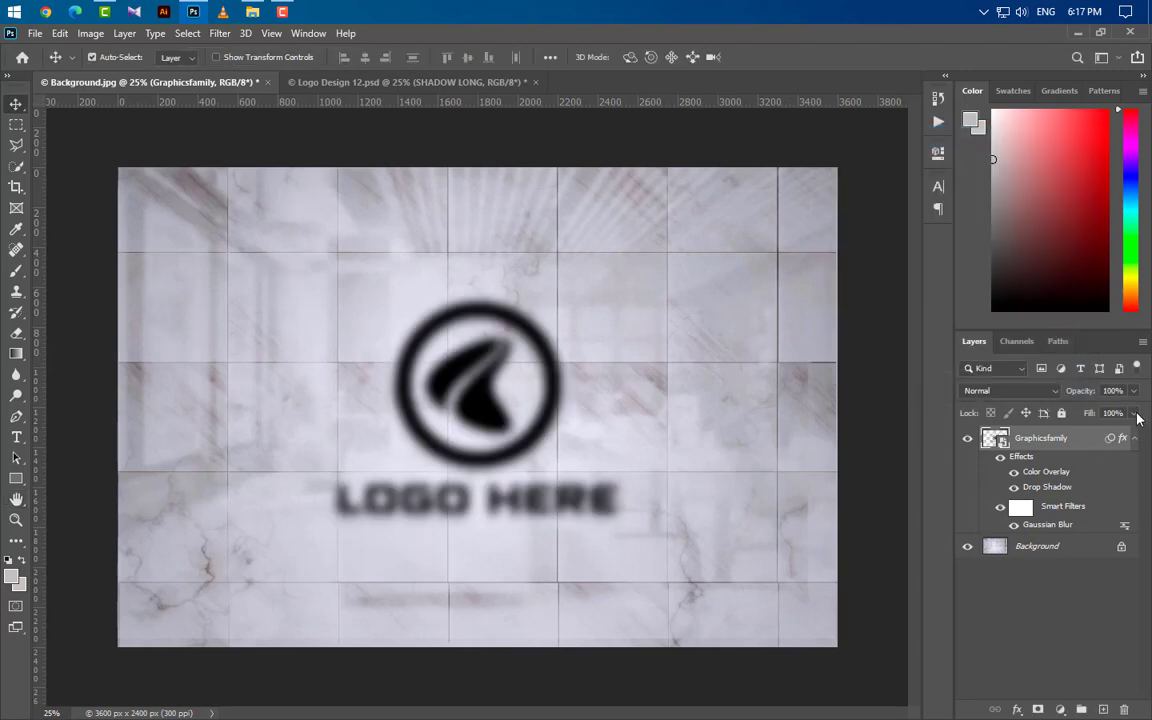
Step: Set the Graphicsfamily layer's fill to 0% and its opacity to 80%, and collapse its effects list
left_click(1135, 414)
left_click_drag(1137, 436, 979, 440)
left_click_drag(1125, 393, 1057, 400)
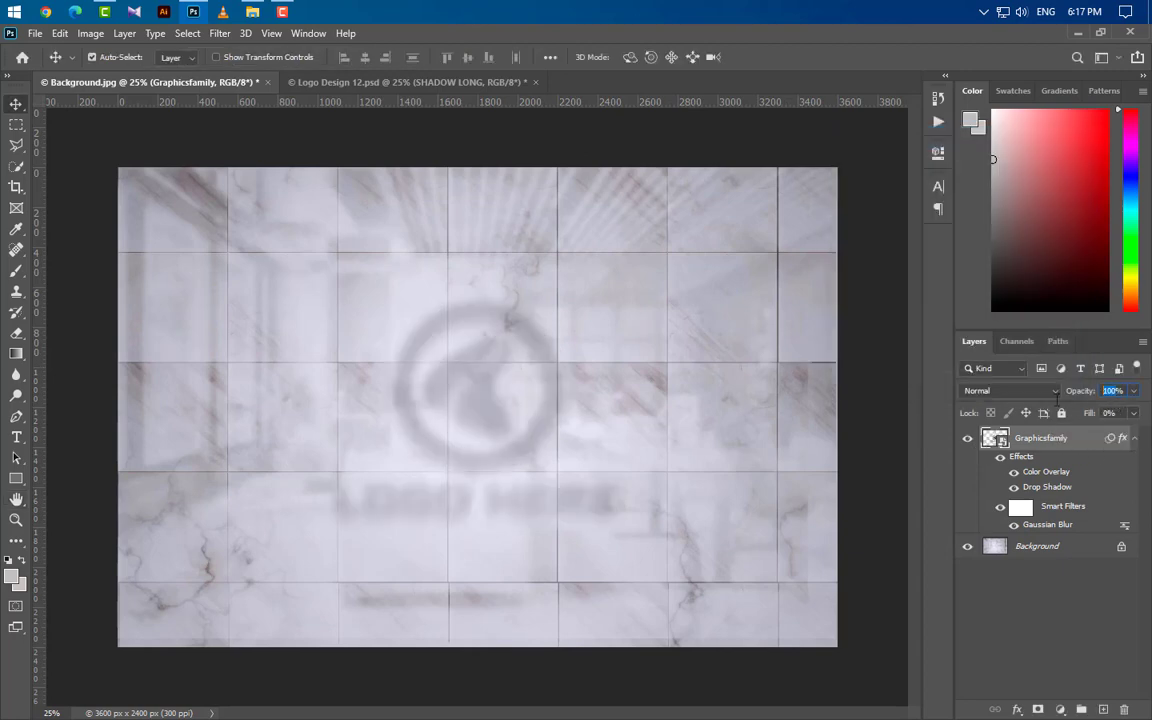
type("80")
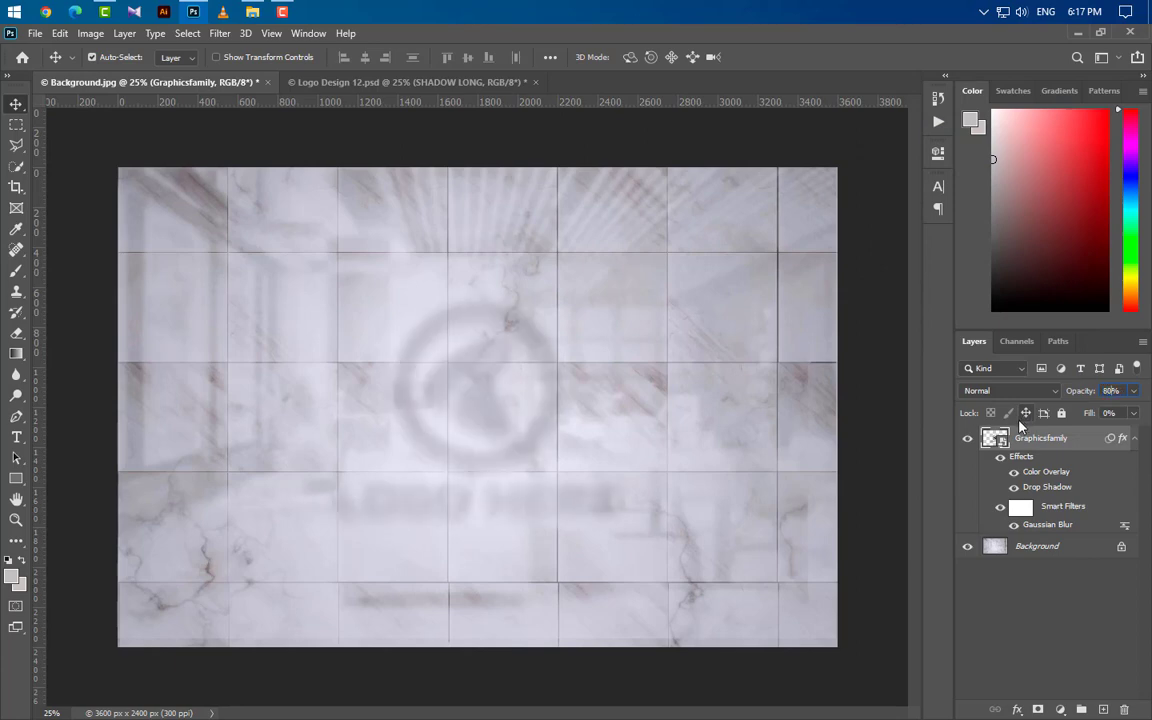
left_click(1135, 440)
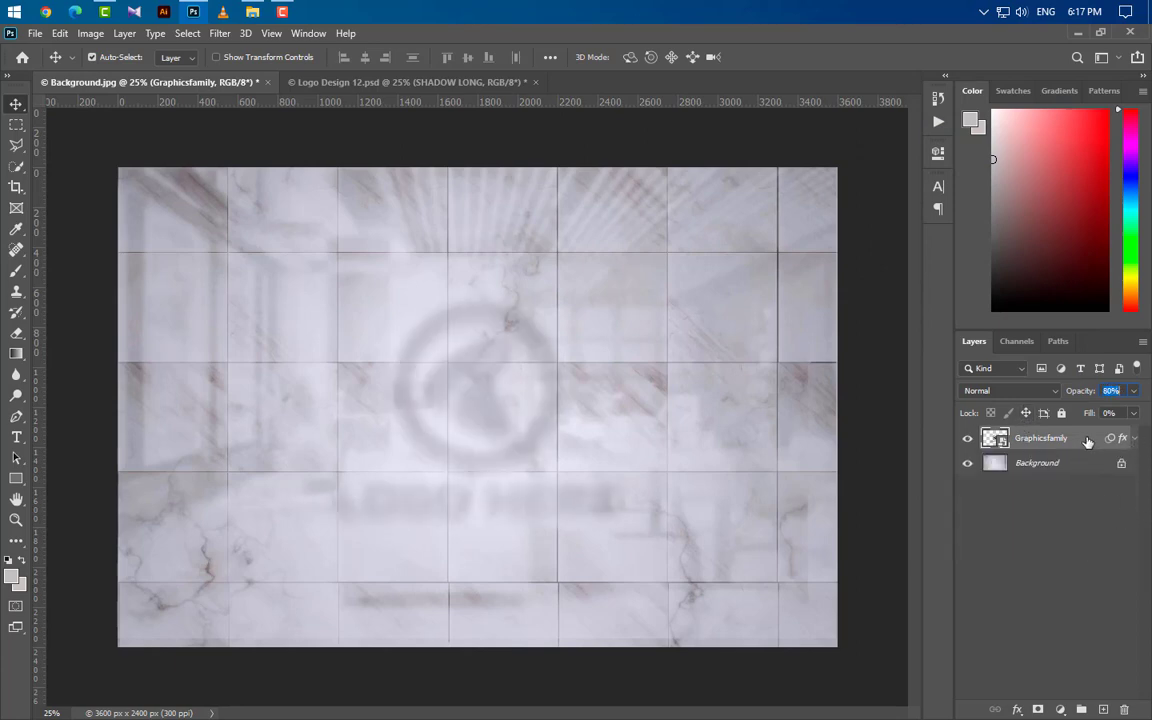
Step: Duplicate the Graphicsfamily layer and delete the Drop Shadow effect from the copy
left_click_drag(1088, 442, 1100, 709)
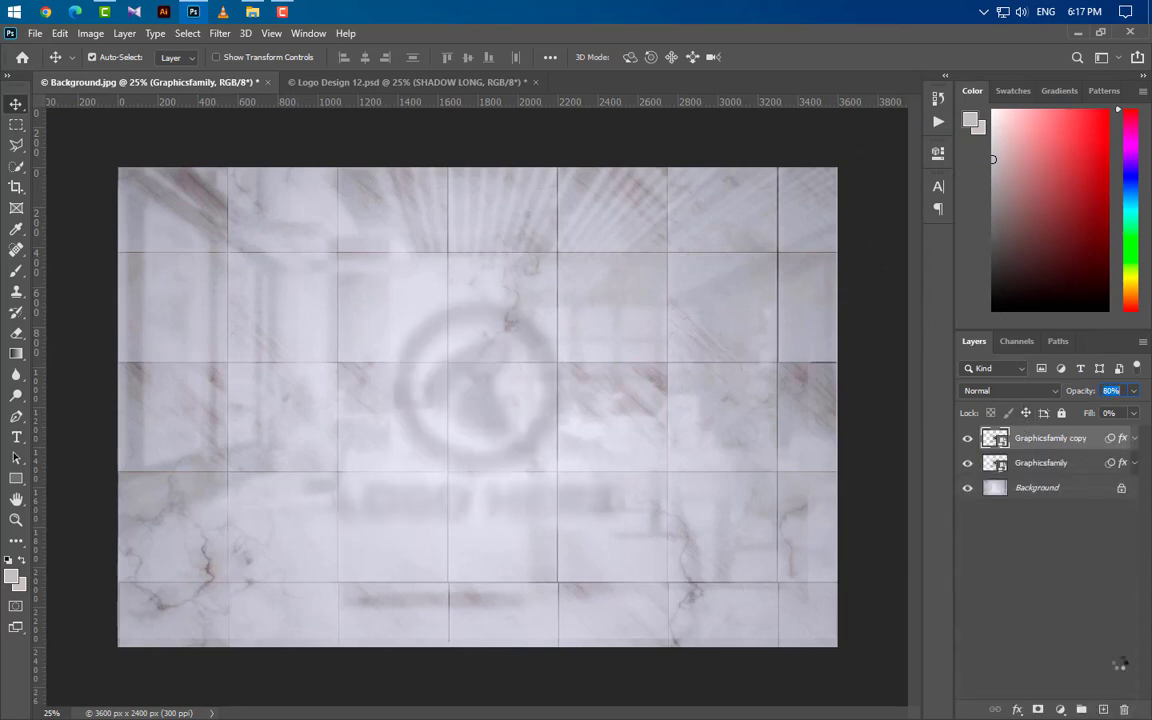
left_click(1135, 438)
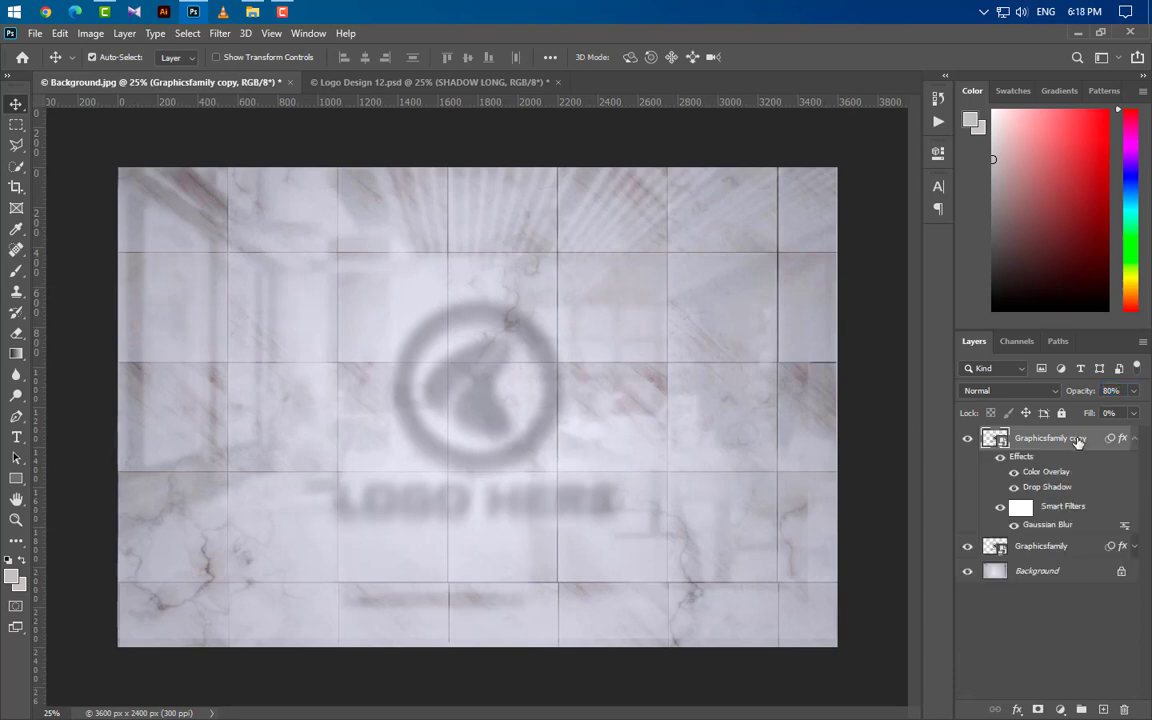
left_click_drag(1067, 489, 1124, 709)
Step: Set the Graphicsfamily copy layer's color overlay to the Linear Burn blend mode at 15% opacity
double_click(1050, 472)
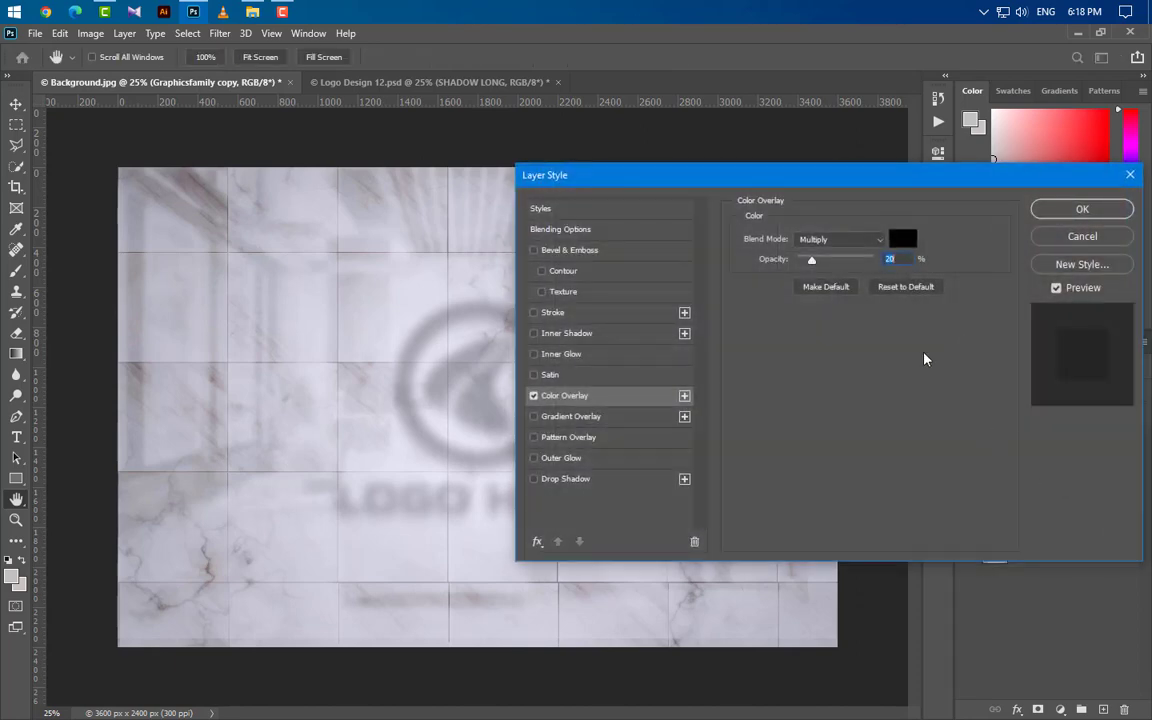
left_click(853, 249)
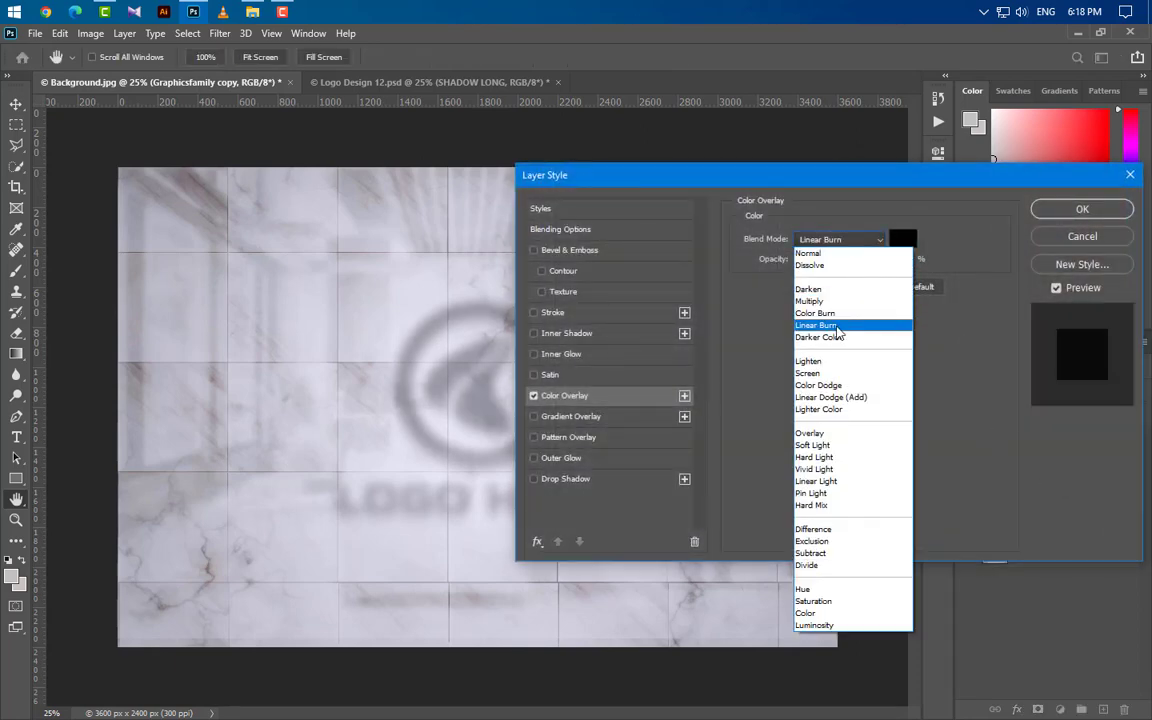
left_click(830, 324)
left_click(812, 260)
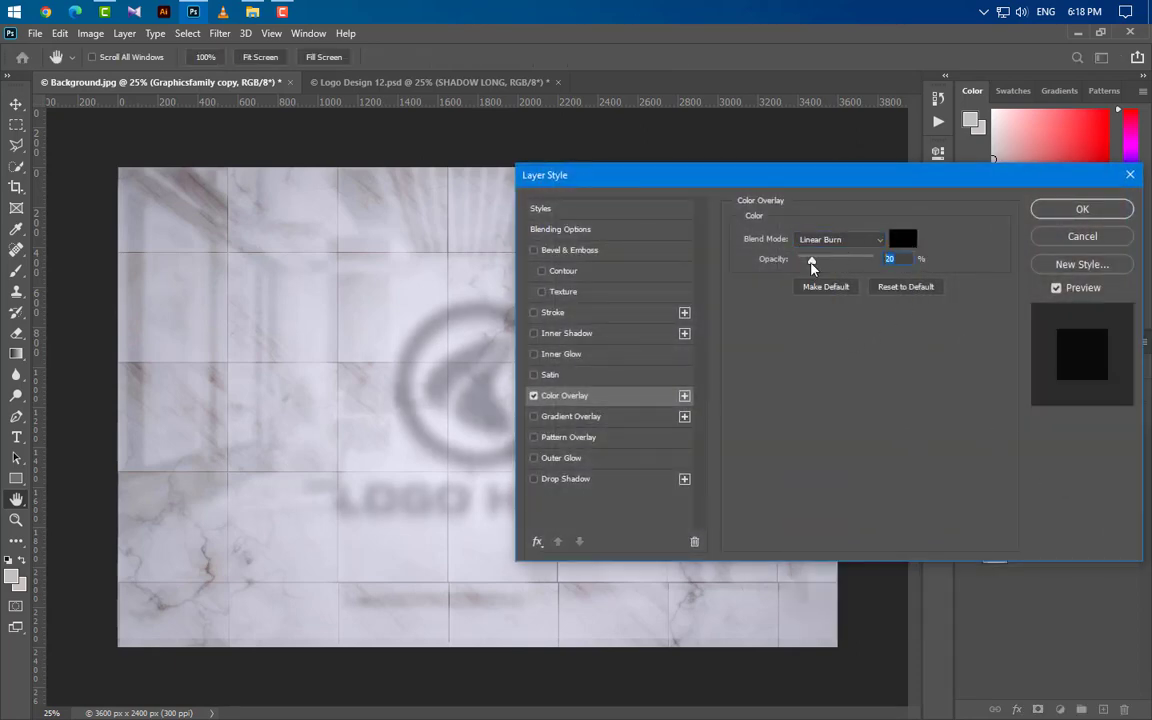
left_click(1082, 208)
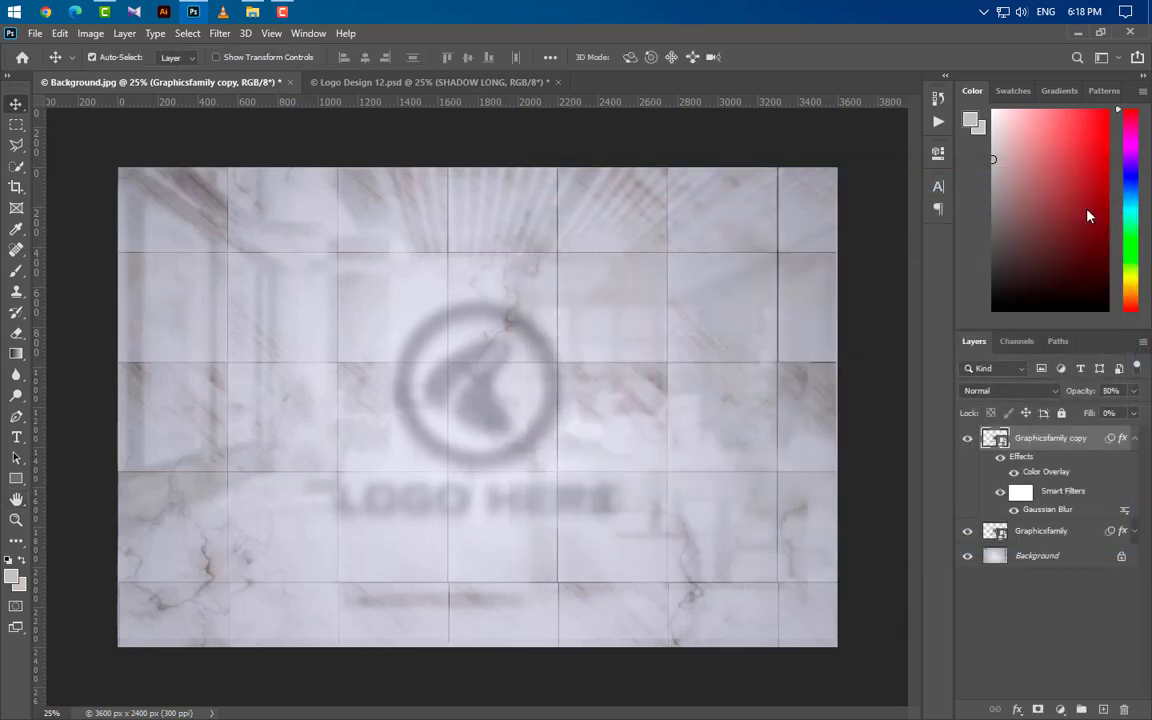
Step: Change the Gaussian Blur radius on the Graphicsfamily copy layer to 10 pixels
double_click(1045, 509)
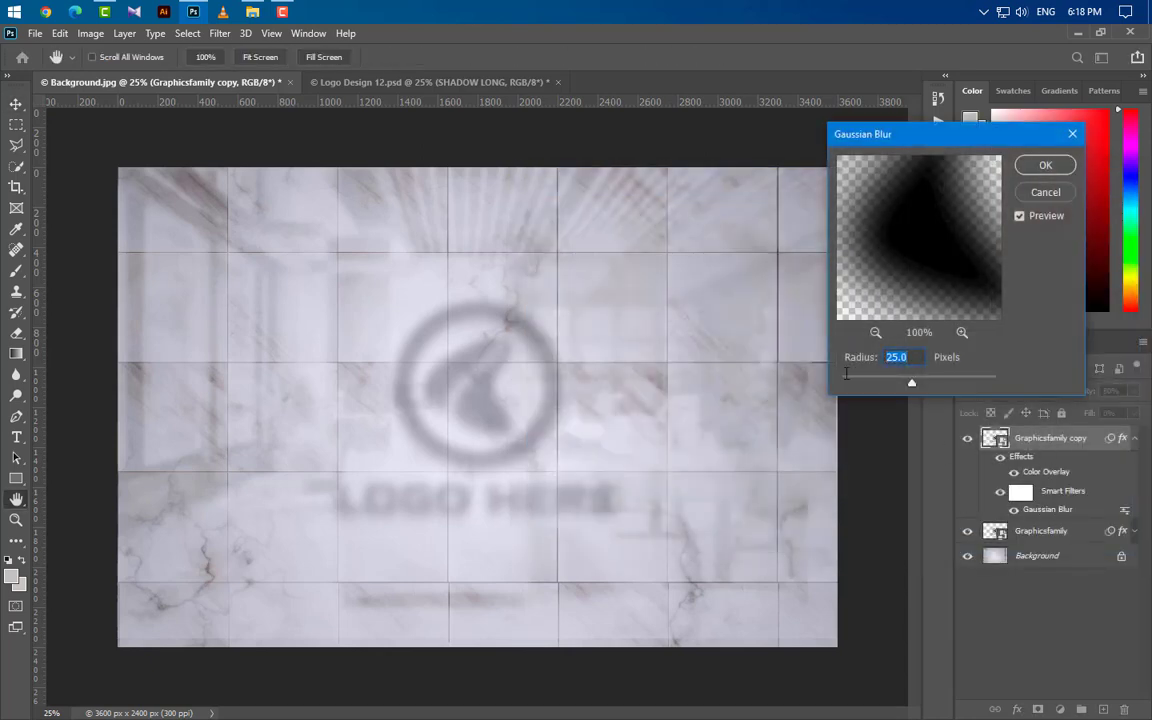
type("10")
left_click(1041, 166)
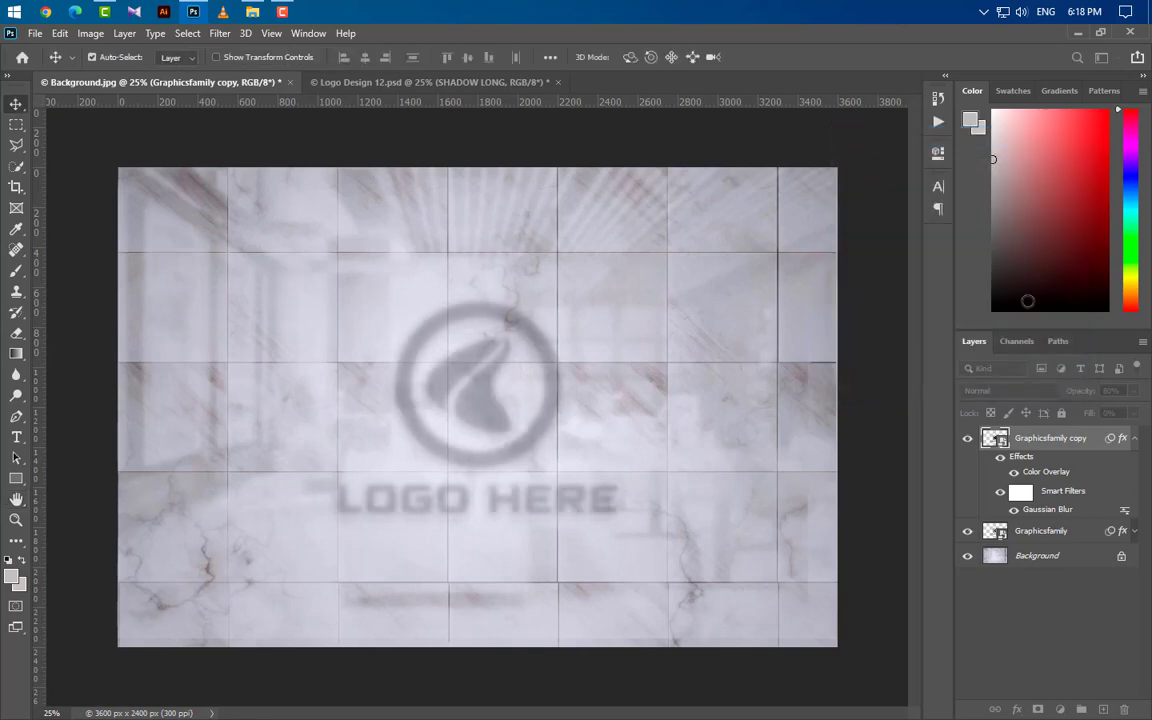
Step: Apply a Motion Blur at a 90° angle and 30-pixel distance to the Graphicsfamily copy layer, and collapse its effects list
left_click(218, 35)
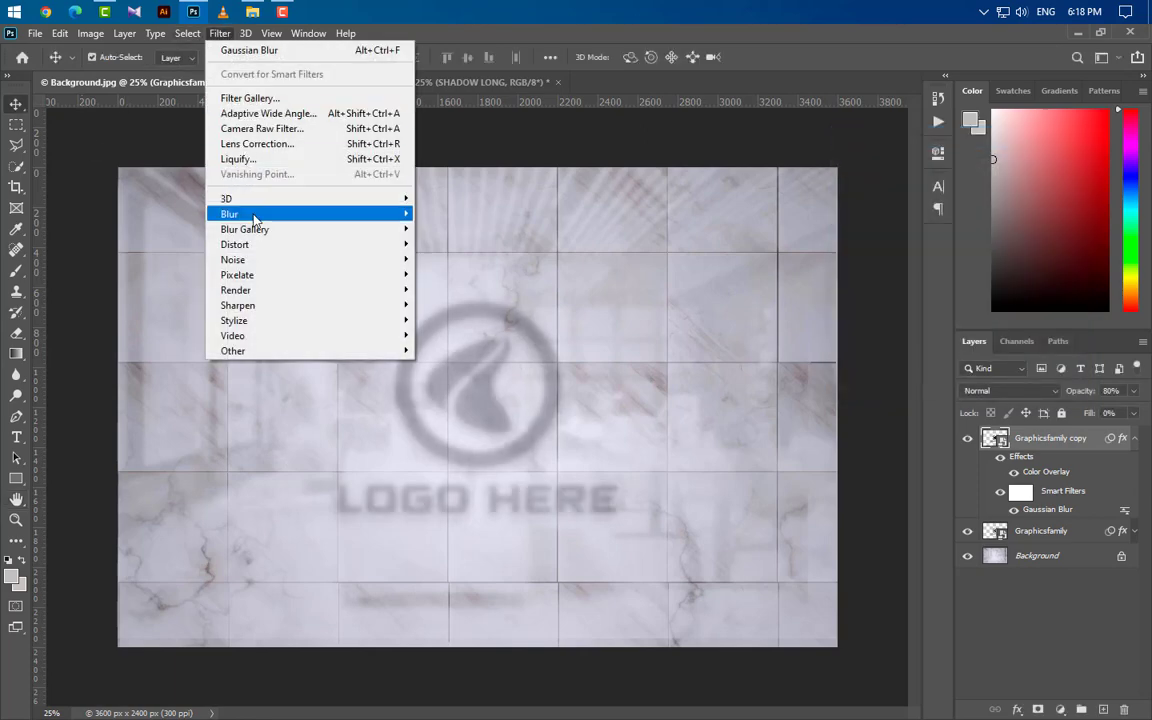
mouse_move(300, 214)
left_click(448, 303)
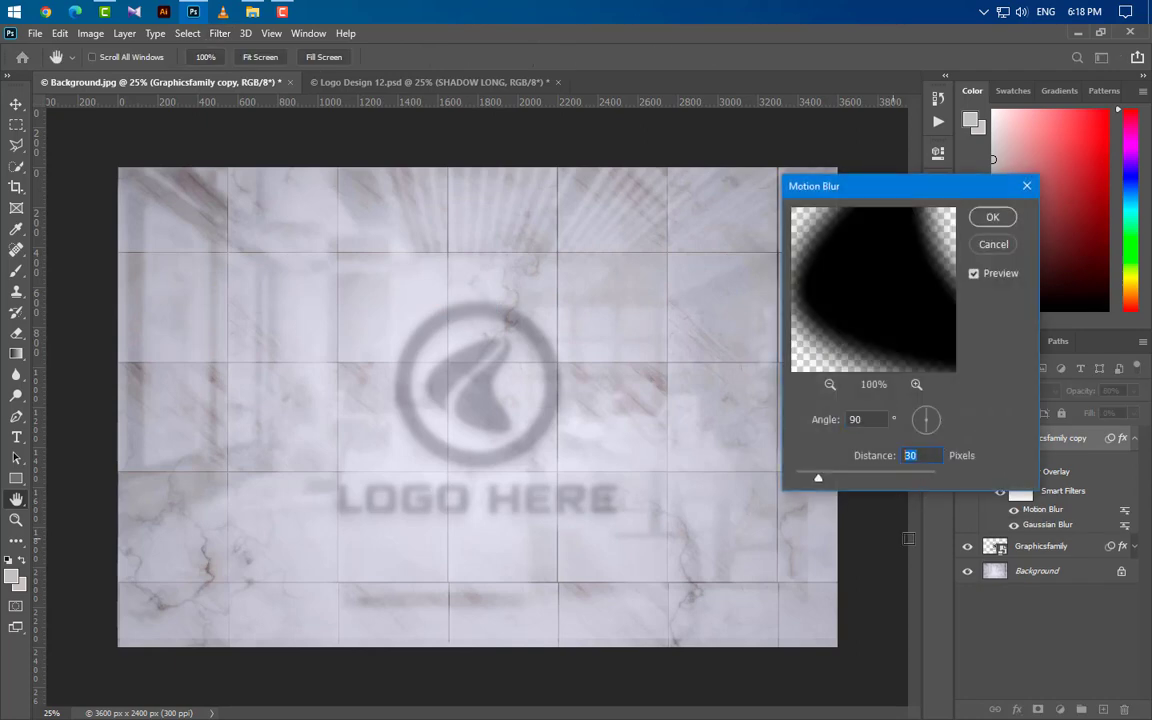
left_click(993, 217)
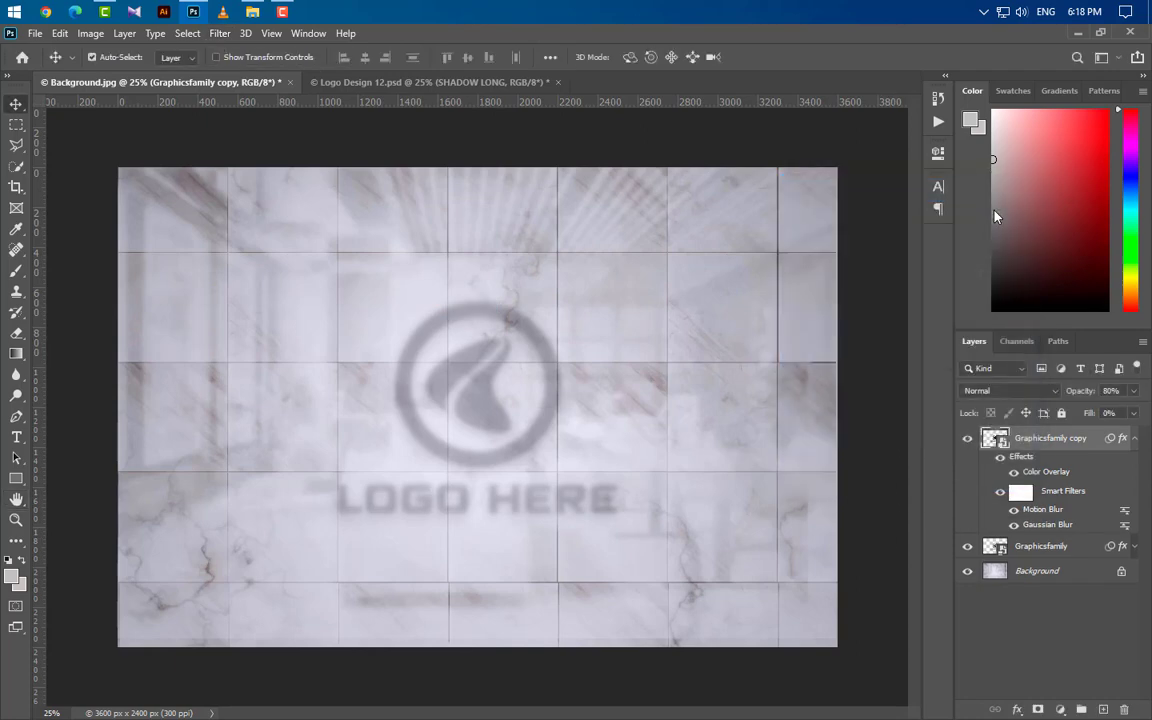
left_click(1135, 438)
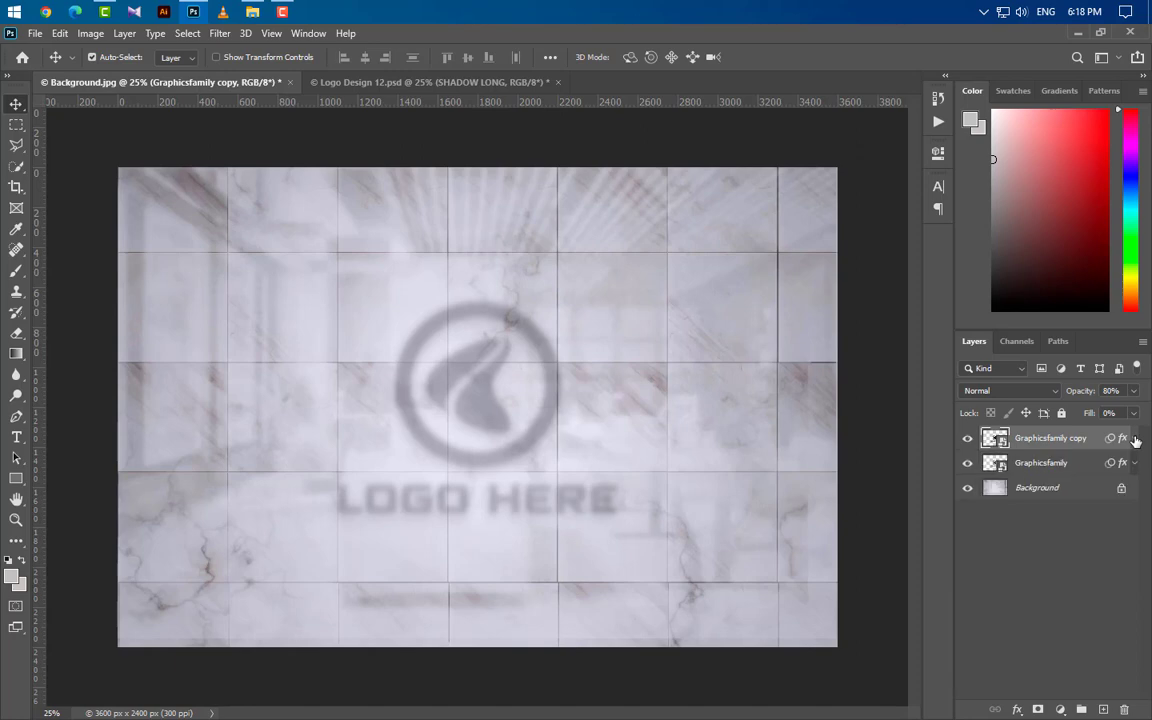
Step: Duplicate the original Graphicsfamily layer and move the duplicate above all other layers
left_click(1060, 463)
key("ctrl+j")
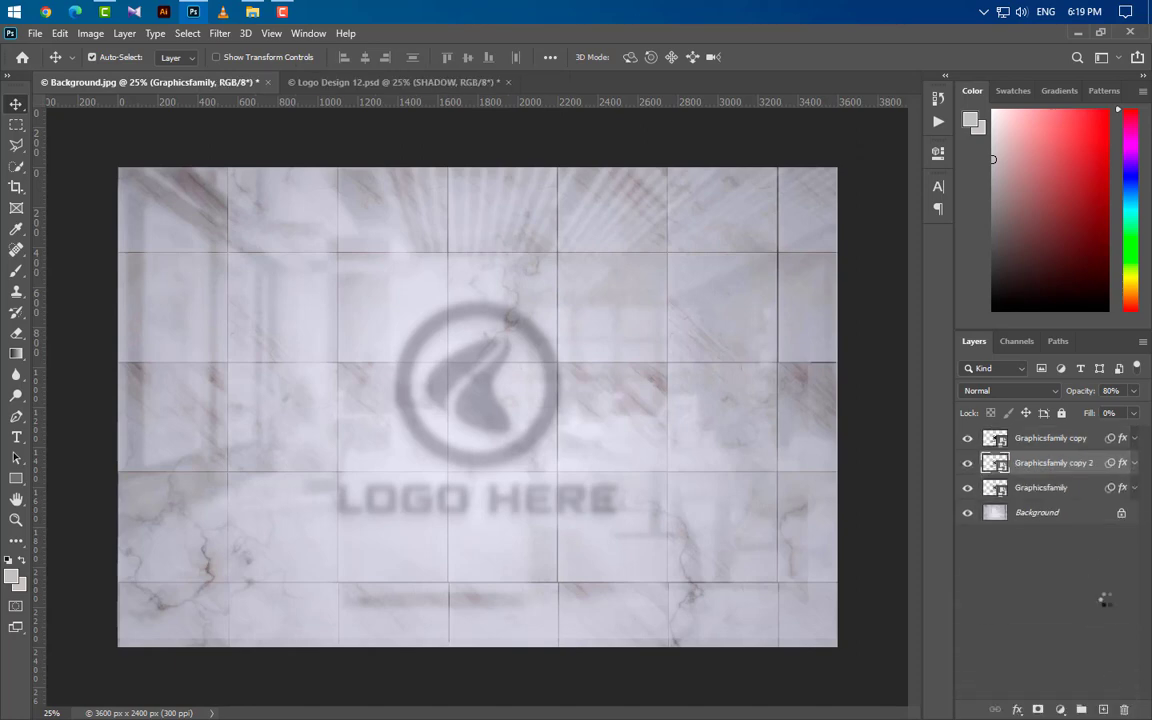
left_click_drag(1084, 467, 1082, 428)
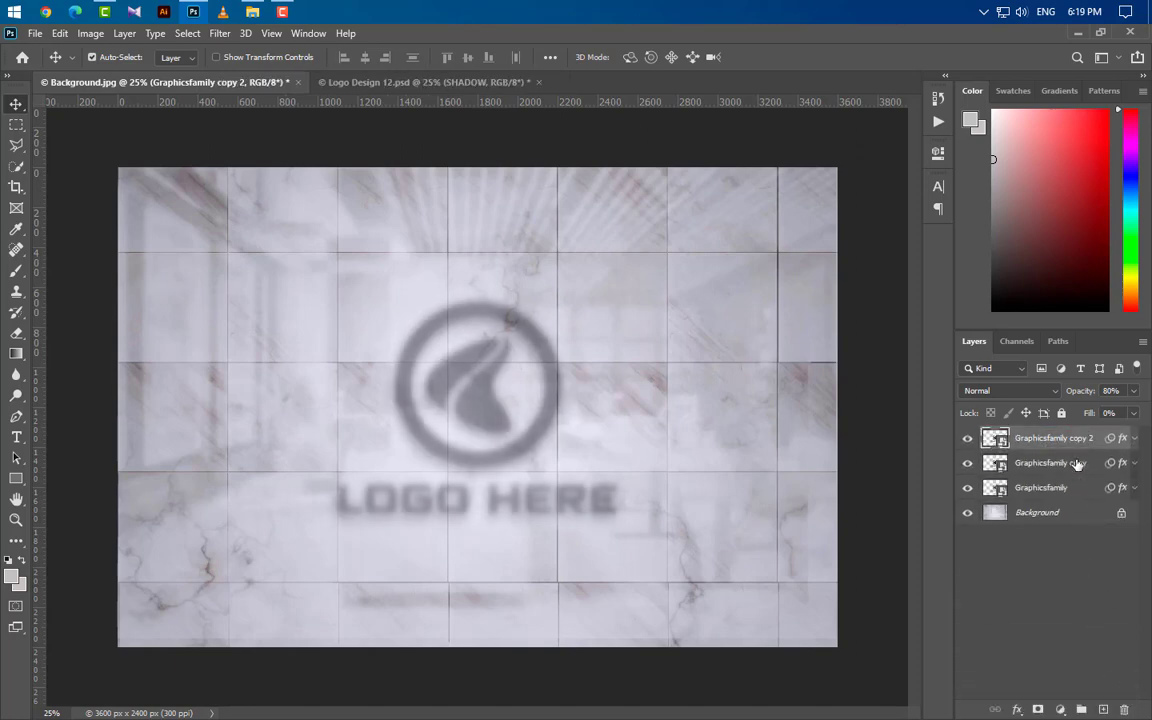
Step: Set the color overlay opacity of the Graphicsfamily copy 2 layer to 10%
left_click(1135, 438)
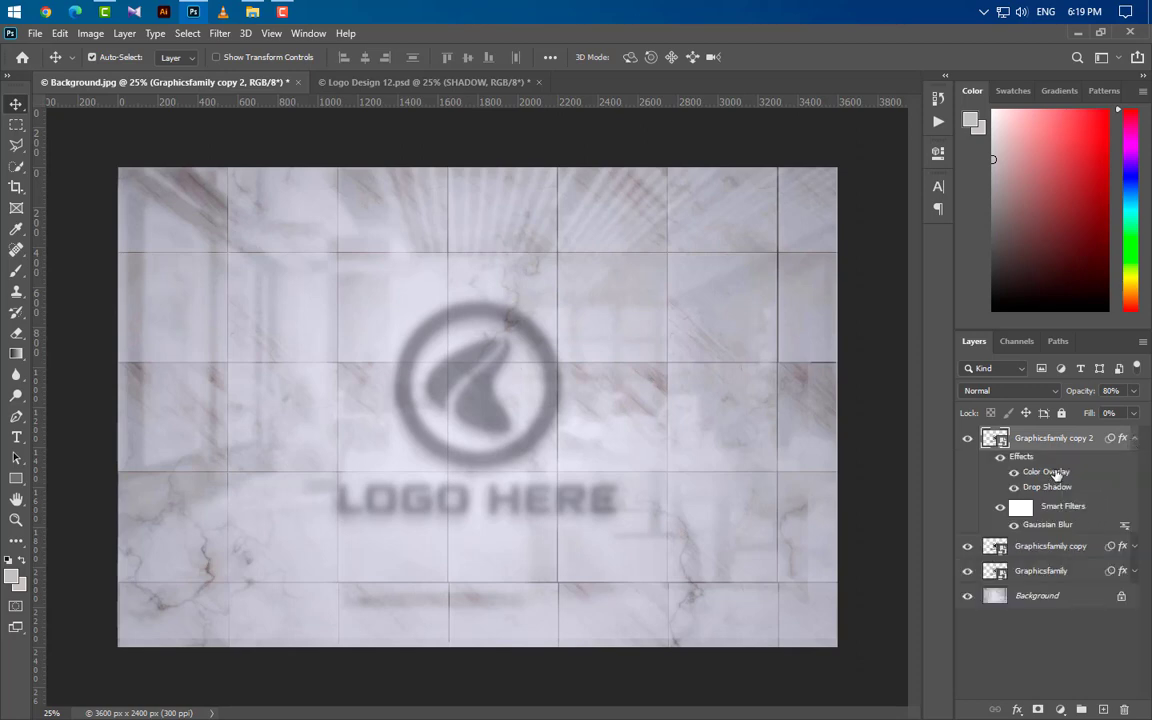
double_click(1046, 472)
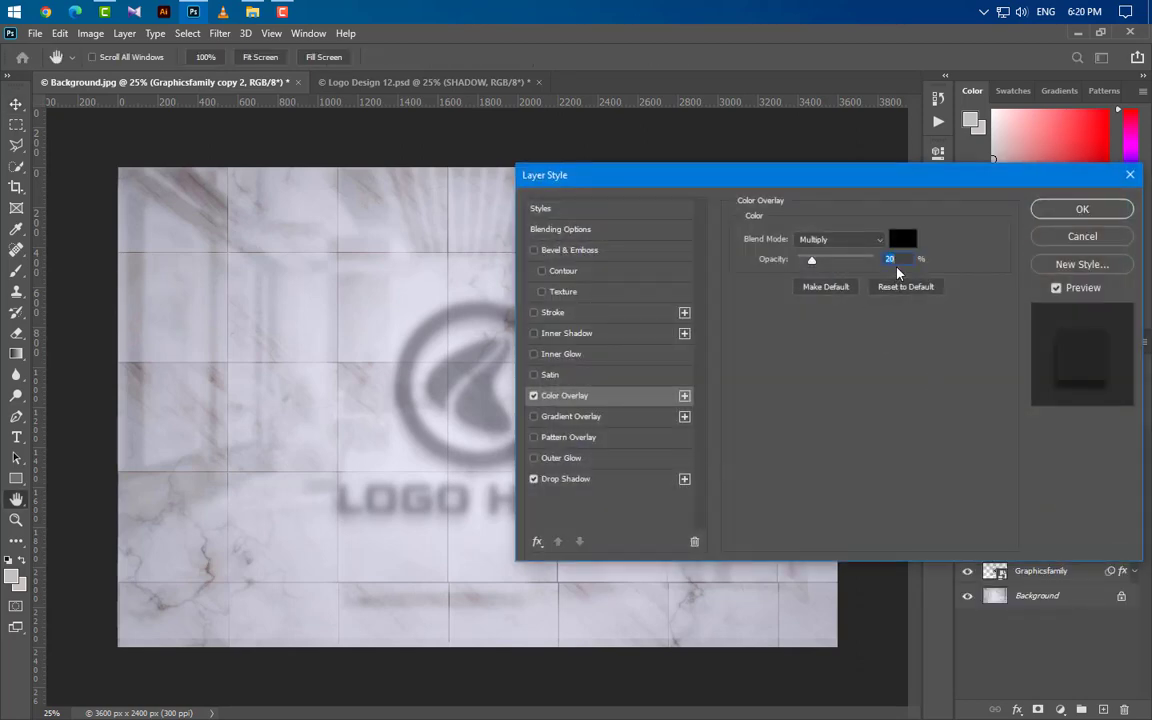
type("10")
Step: Set this layer's drop shadow to Multiply in black with 18% opacity, 90° angle, 10 px distance and 40 px size, and apply the style
left_click(629, 480)
left_click(840, 239)
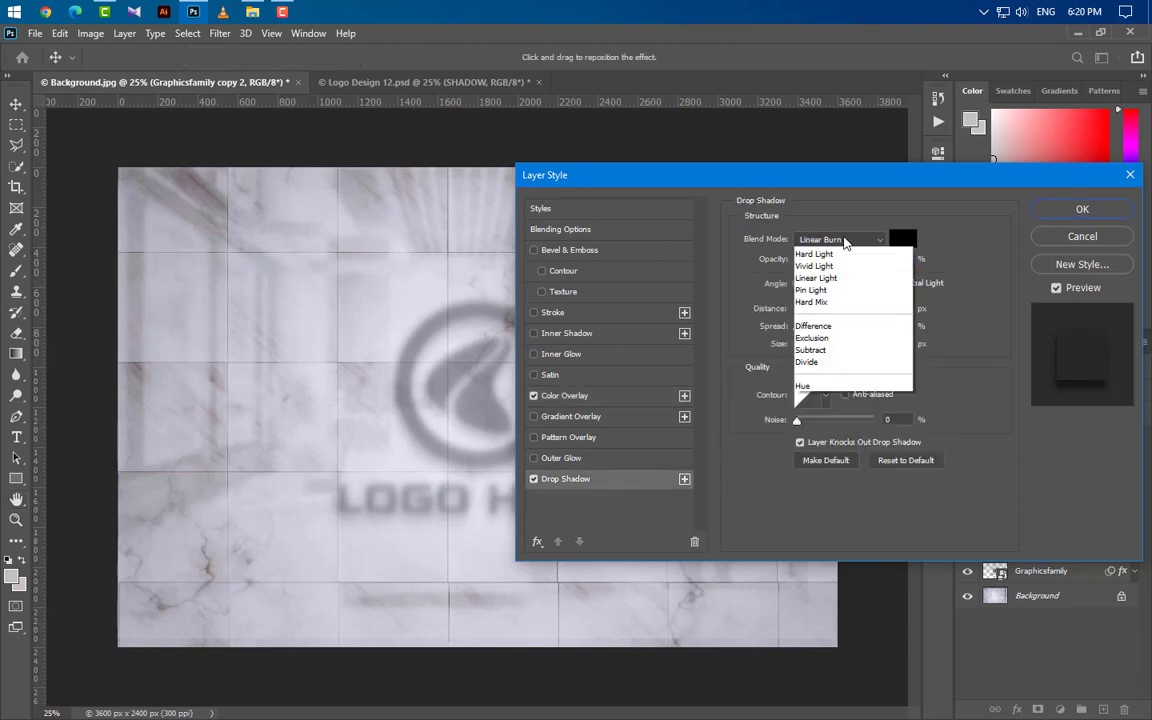
left_click(809, 301)
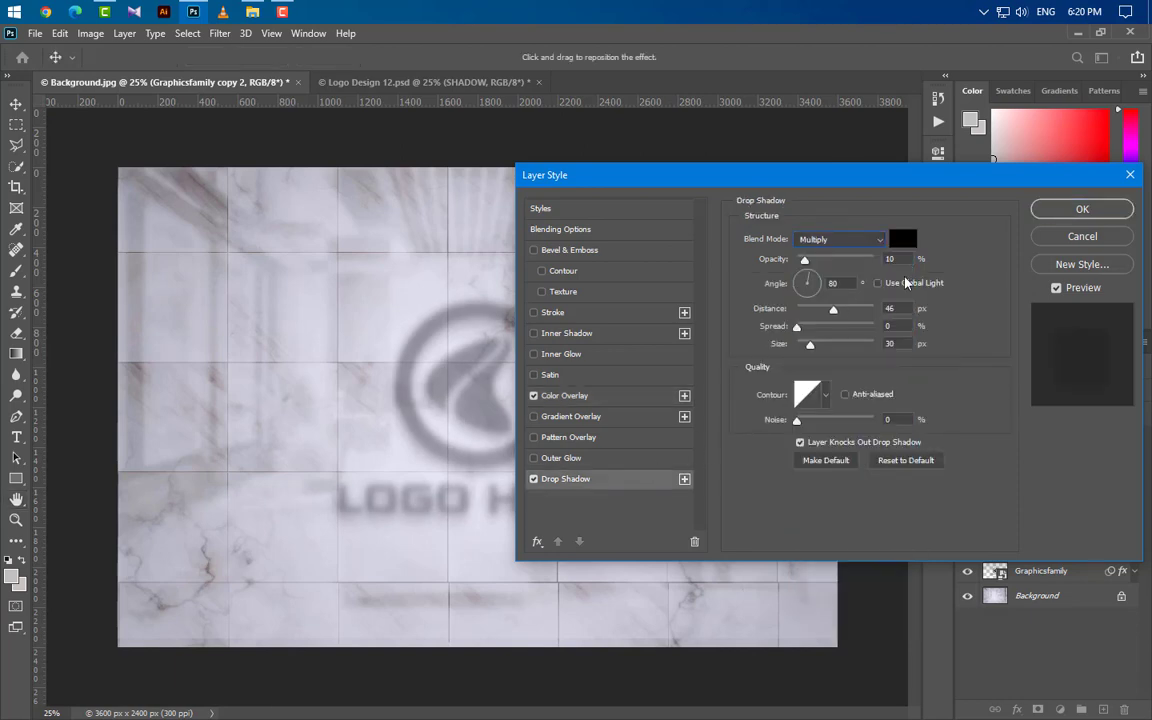
left_click(903, 238)
left_click(1060, 280)
type("18")
double_click(848, 282)
type("90")
double_click(897, 309)
type("10")
double_click(890, 343)
type("40")
left_click(1082, 209)
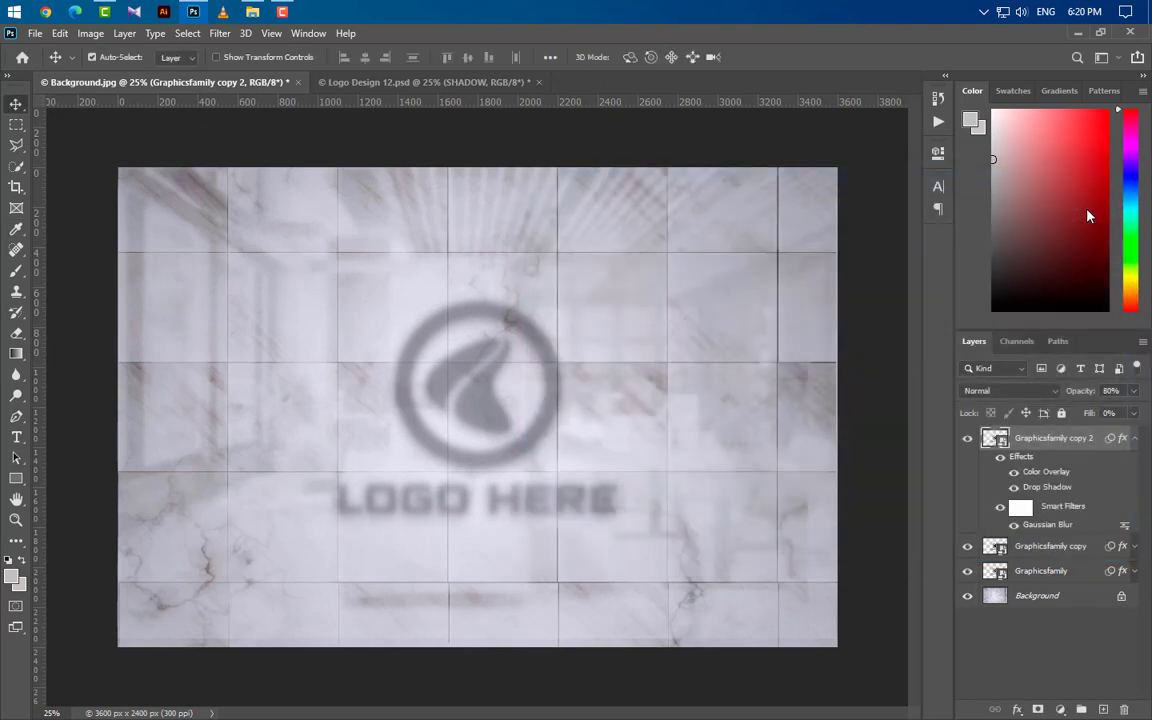
left_click(1134, 438)
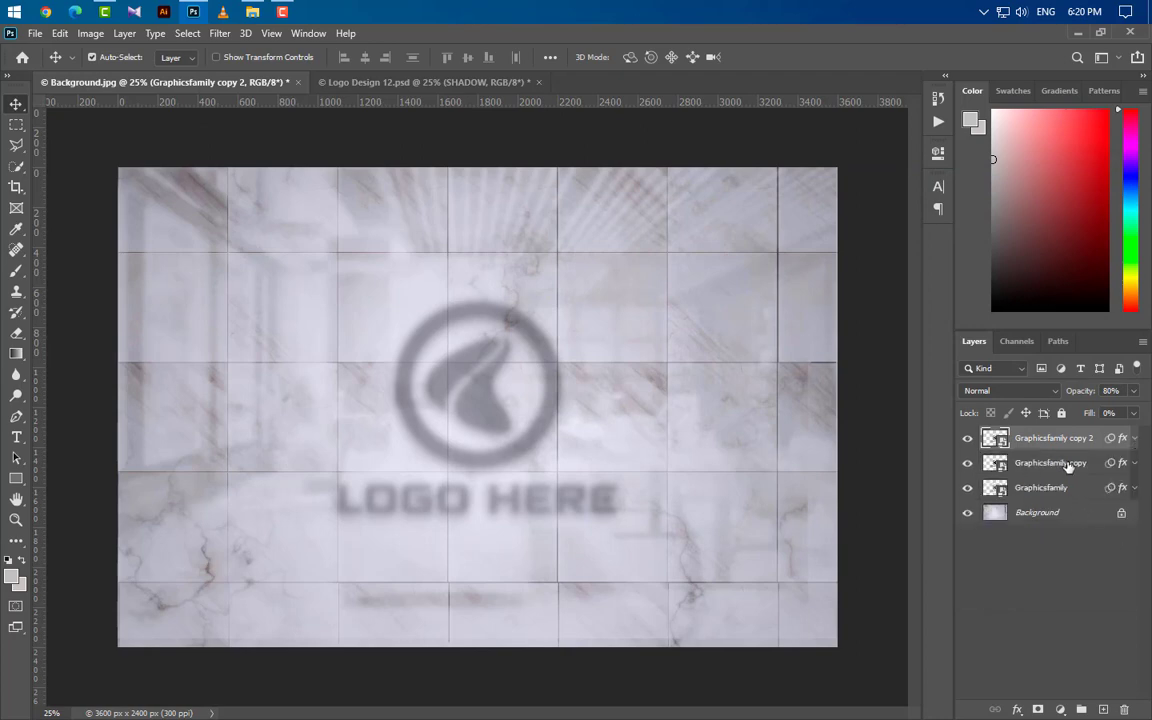
Step: Duplicate the Graphicsfamily copy layer and move the duplicate to the top of the layer stack
left_click_drag(1068, 466, 1101, 709)
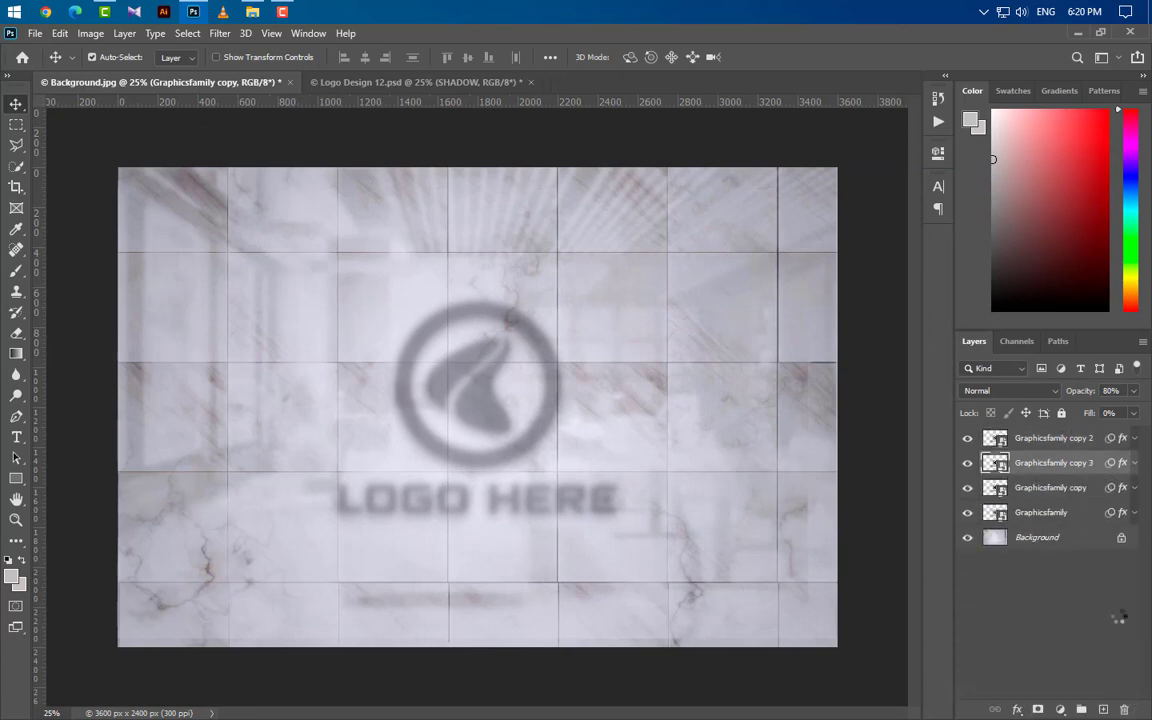
left_click_drag(1050, 462, 1065, 430)
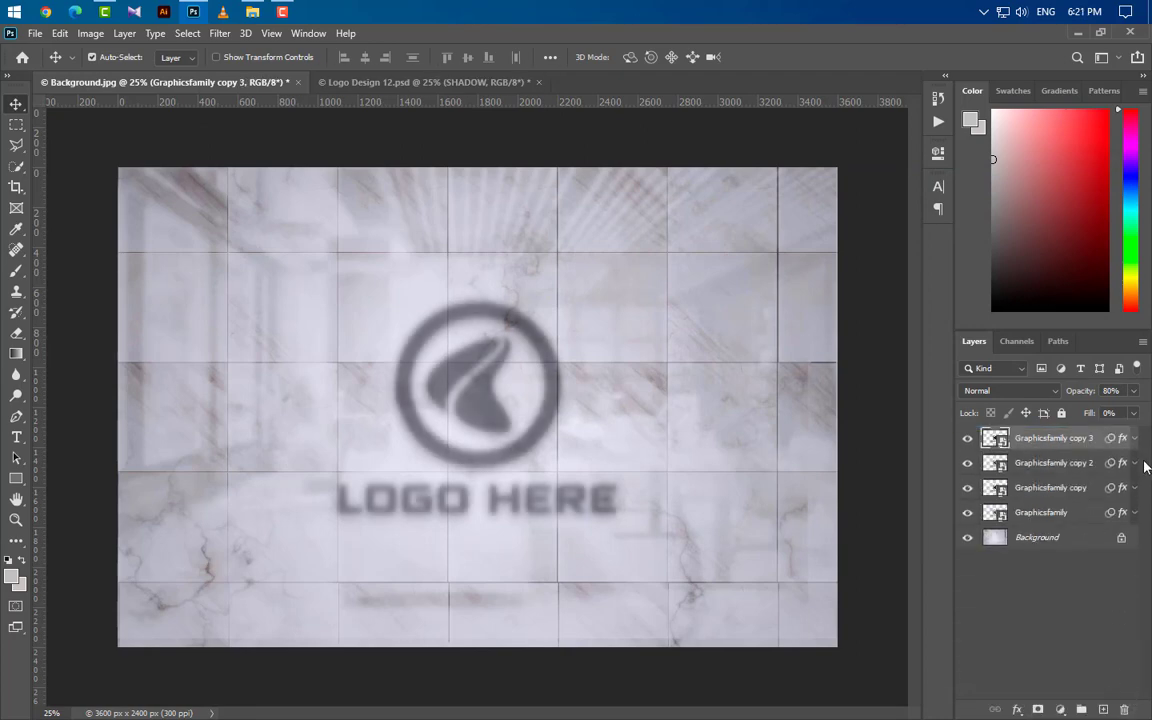
Step: Set the color overlay of the Graphicsfamily copy 3 layer to Multiply with 45% opacity and apply the style
left_click(1134, 438)
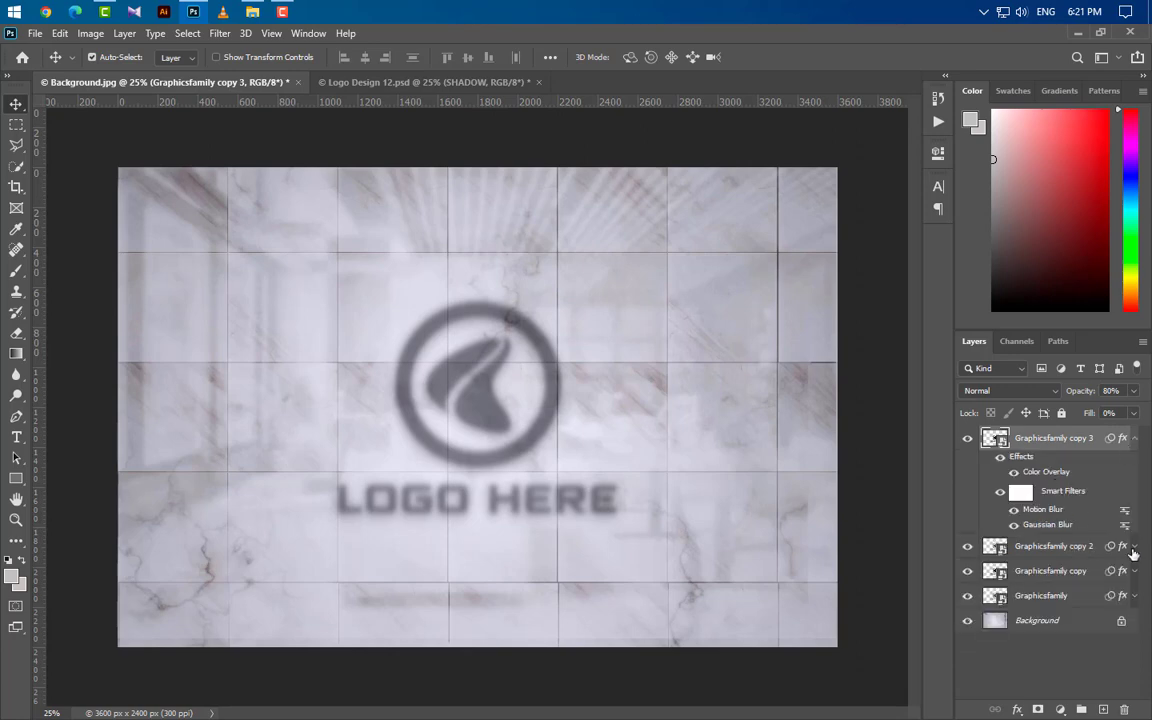
double_click(1048, 472)
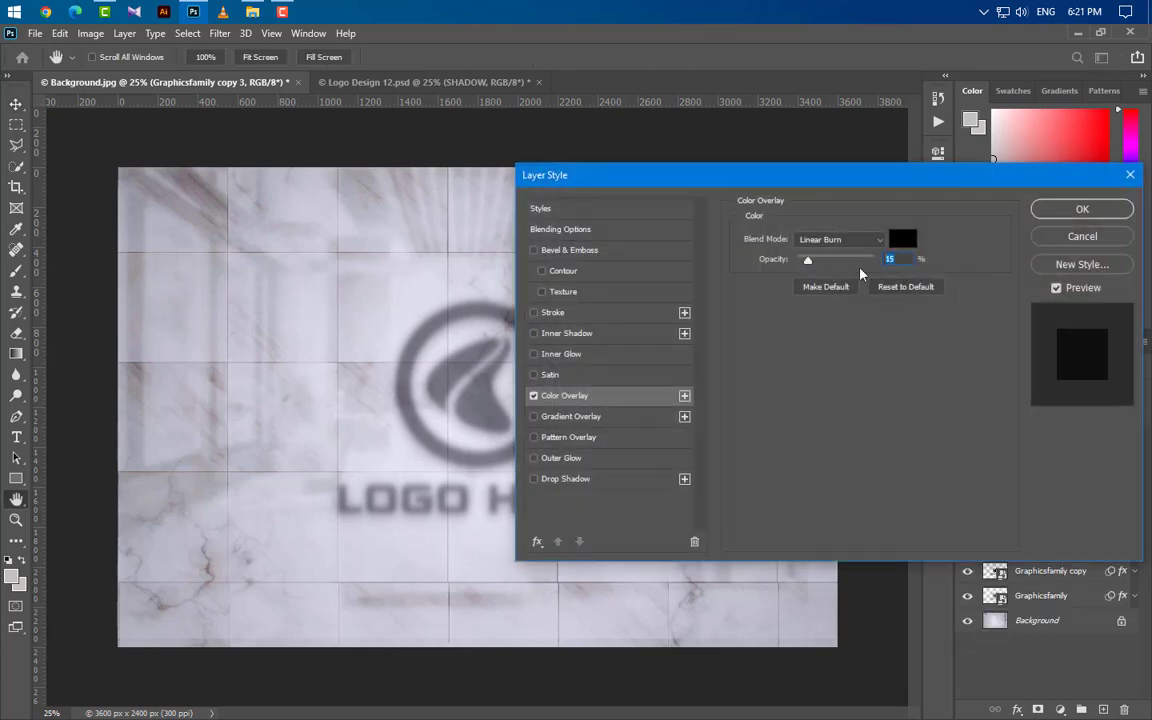
left_click(845, 240)
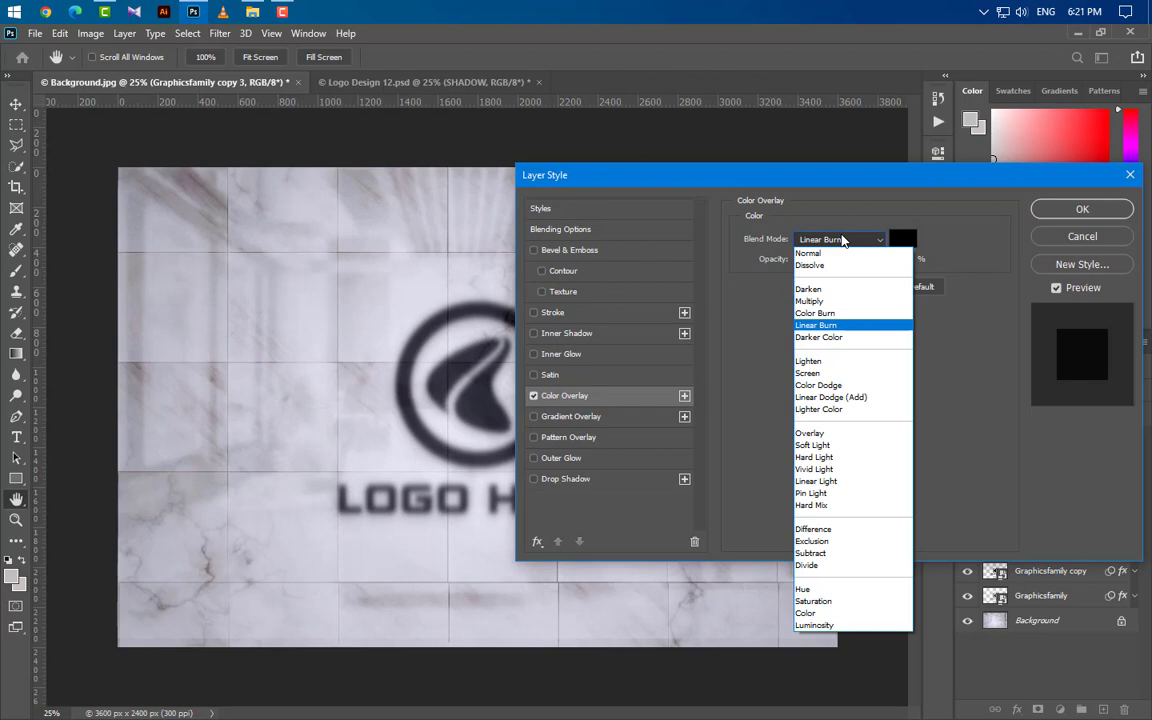
left_click(831, 300)
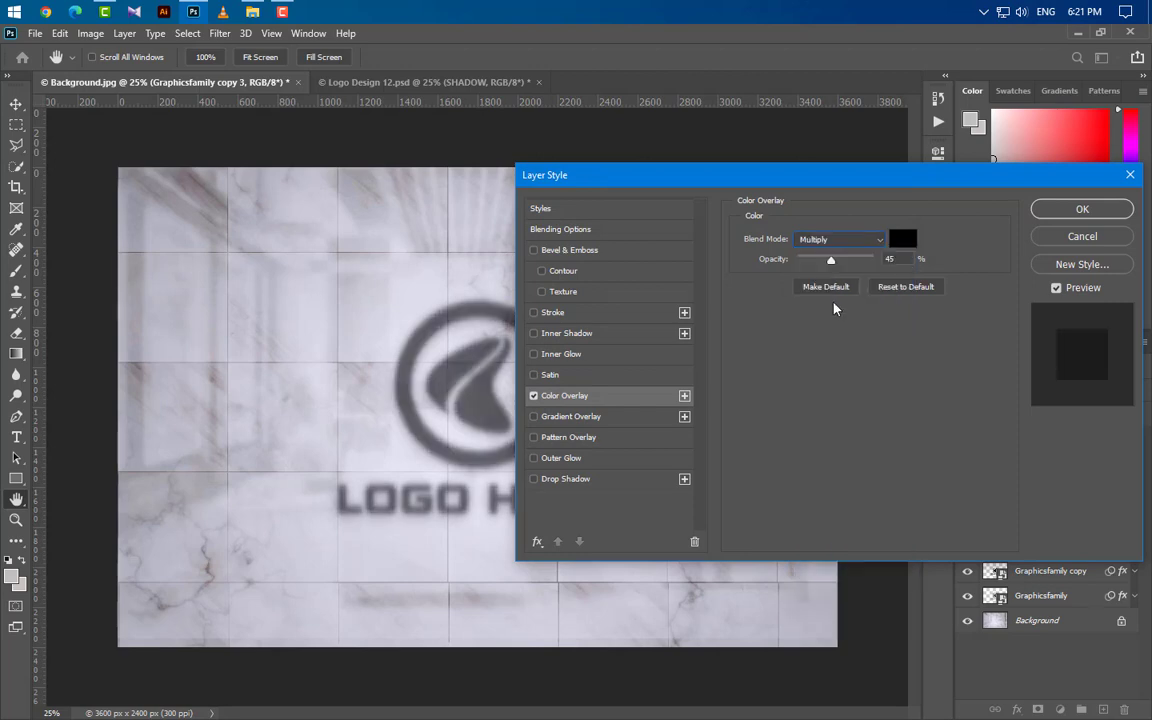
left_click(1050, 208)
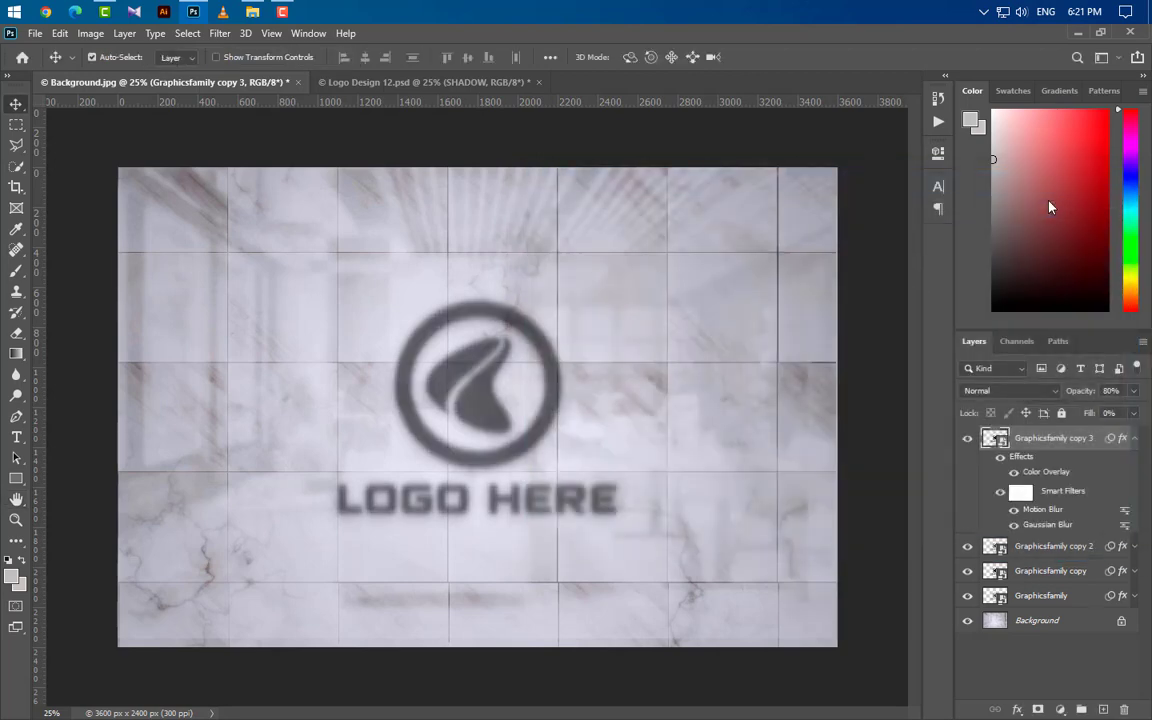
Step: Duplicate the Graphicsfamily copy 3 layer and expand the duplicate's effects list
left_click(1134, 439)
left_click_drag(1094, 442, 1103, 709)
left_click(1134, 439)
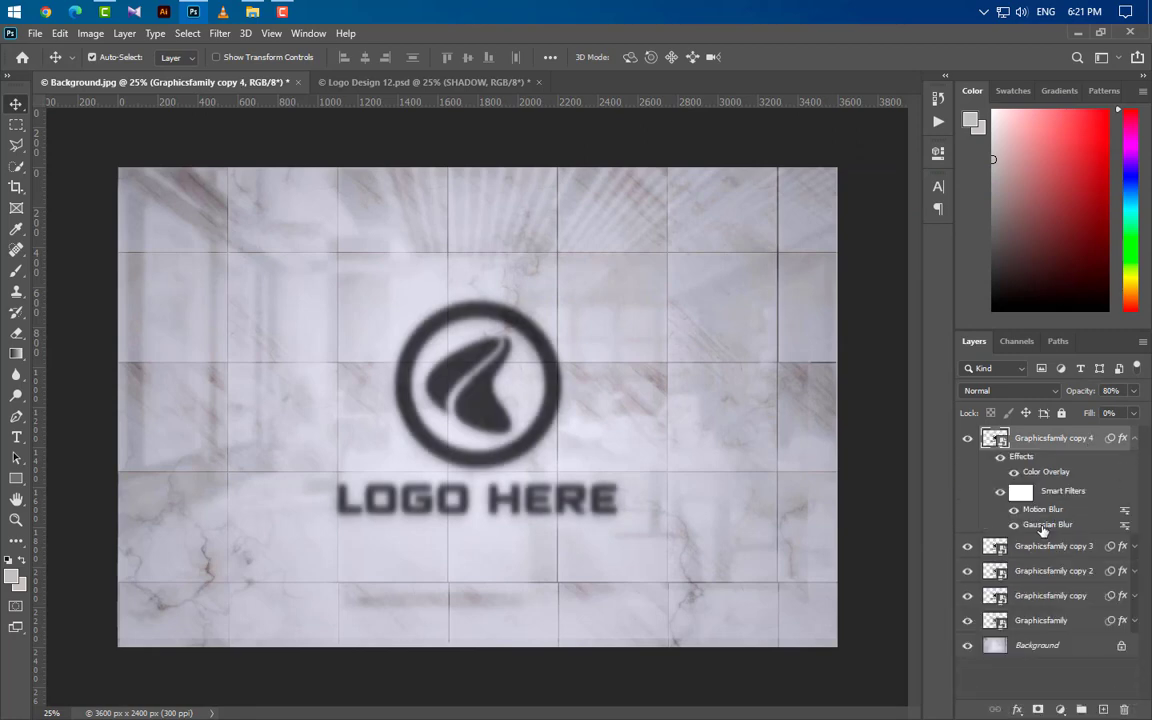
Step: Change the color overlay of the Graphicsfamily copy 4 layer to Linear Burn, lower its opacity and apply the style
double_click(1046, 471)
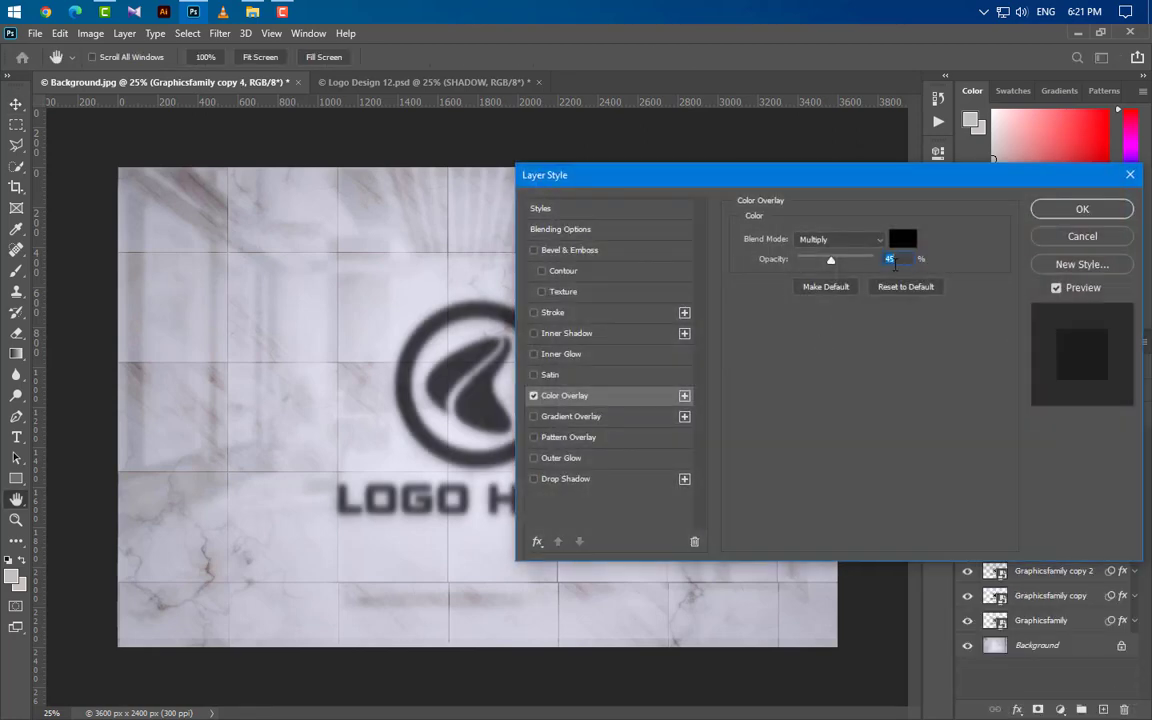
left_click(840, 239)
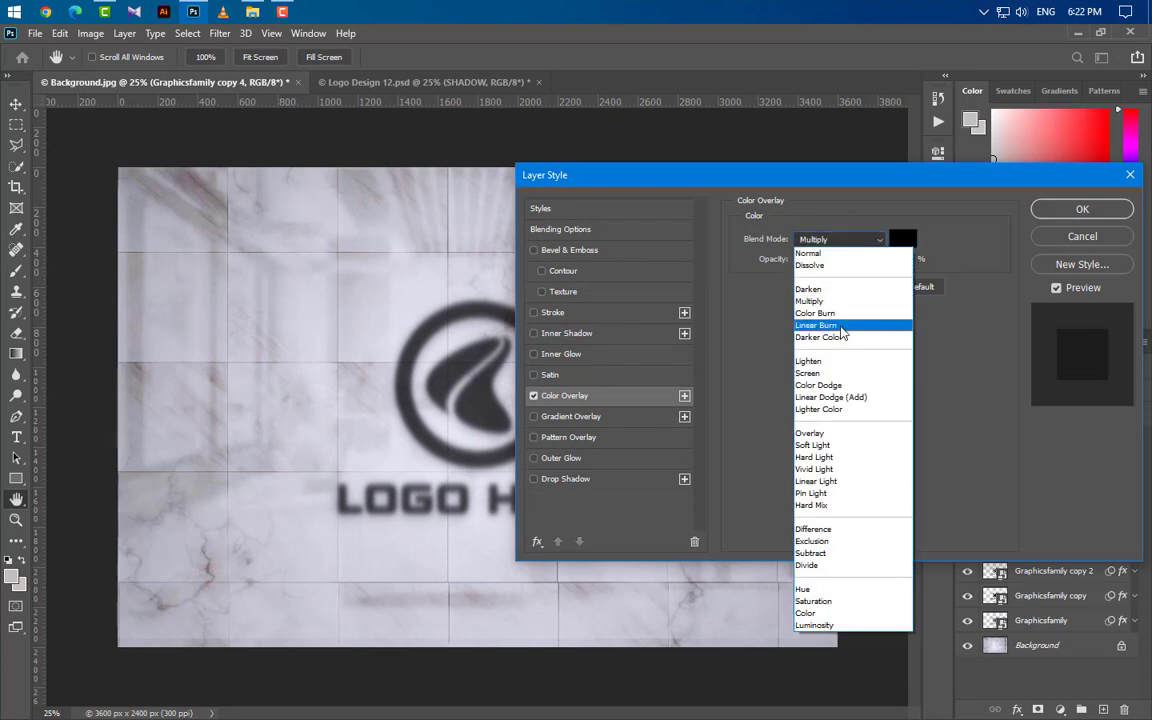
left_click(845, 325)
mouse_move(830, 261)
left_mouse_down()
mouse_move(797, 261)
mouse_move(808, 261)
left_mouse_up()
key("Return")
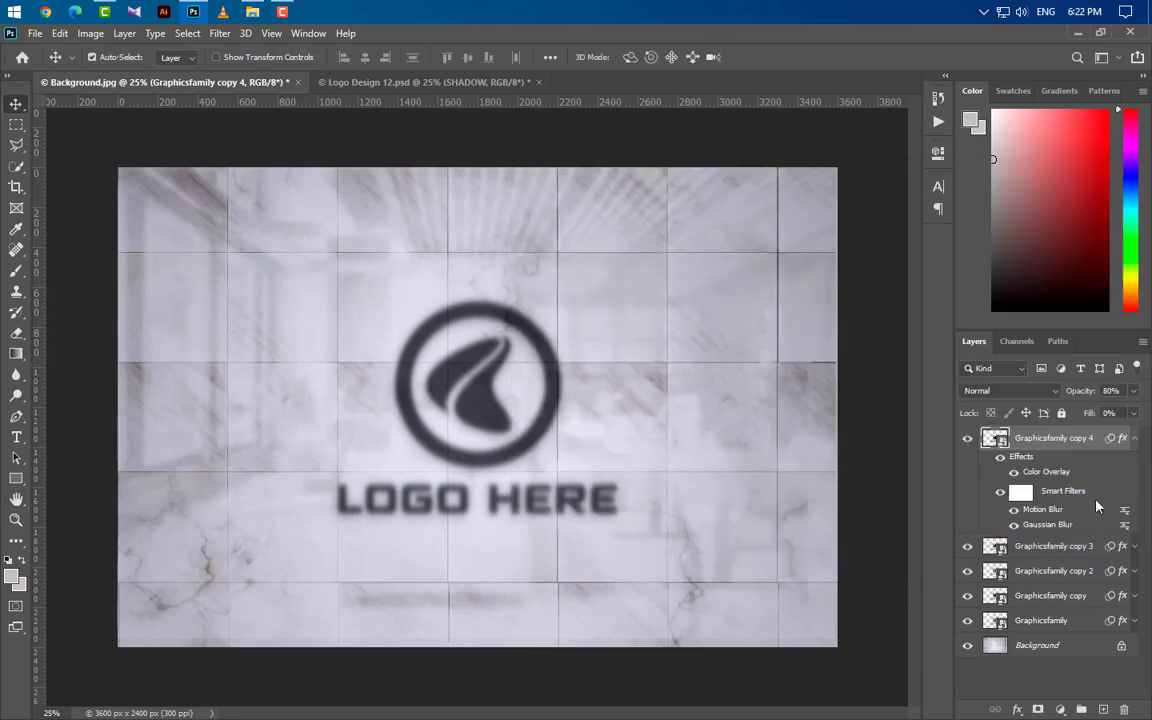
Step: Select all five Graphicsfamily layers and put them into one group
left_click(1136, 438)
left_click(1067, 462, "ctrl")
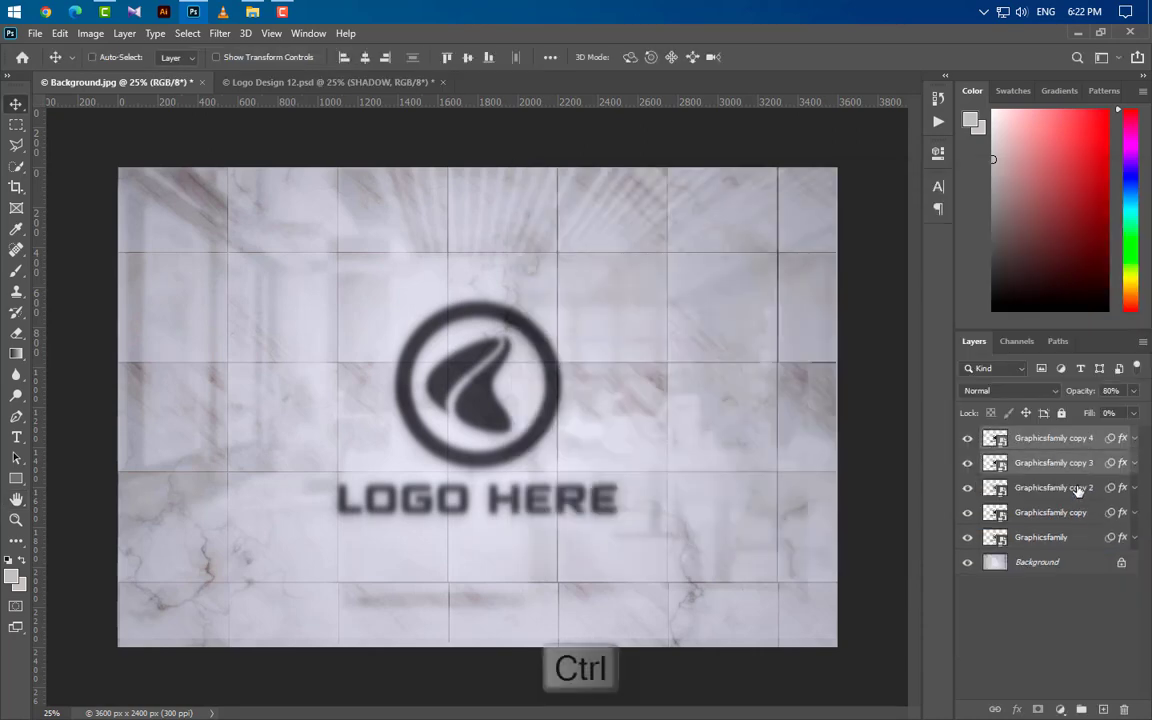
left_click(1070, 487, "ctrl")
left_click(1079, 512, "ctrl")
left_click(1065, 537, "ctrl")
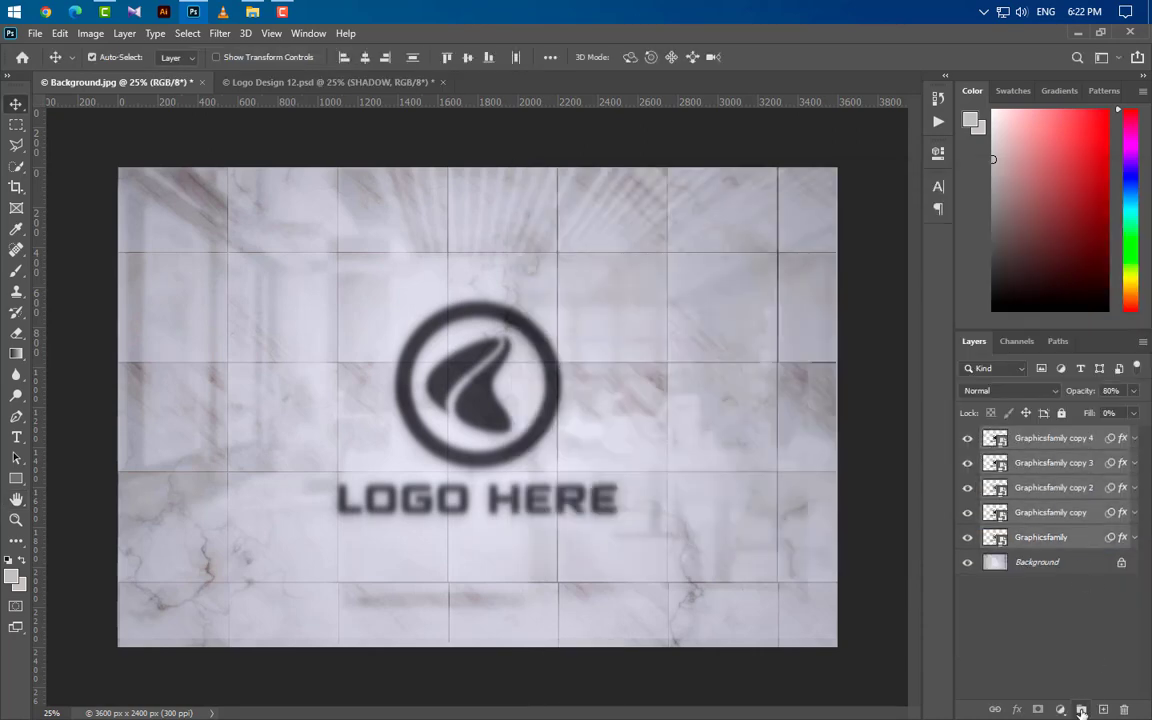
key("ctrl+g")
Step: Duplicate the Graphicsfamily copy 4 layer inside Group 1, move the duplicate above the group and collapse the group
left_click(985, 436)
left_click_drag(1008, 458, 1104, 708)
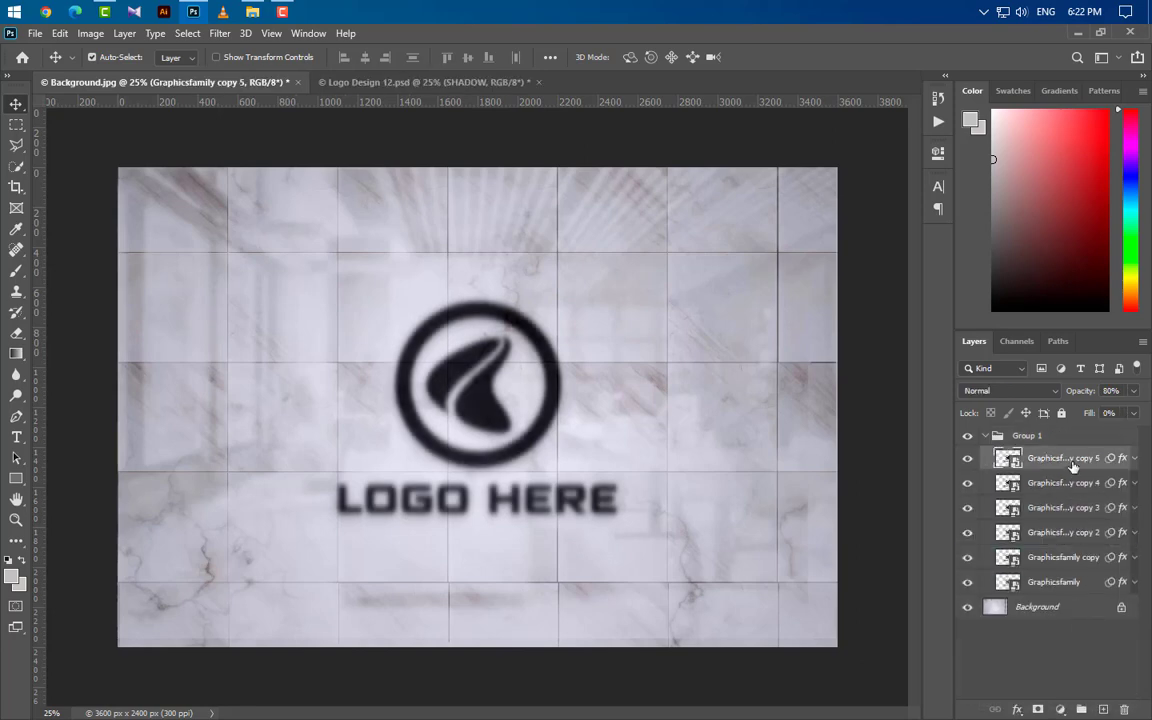
left_click_drag(1071, 457, 1069, 426)
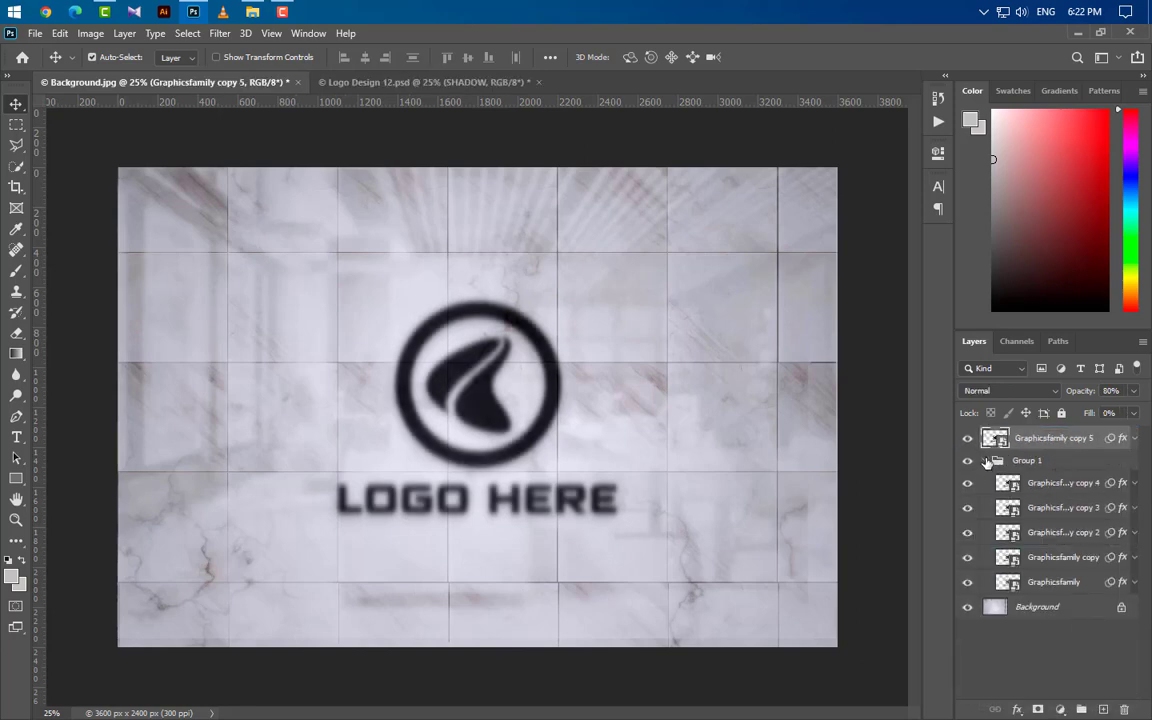
left_click(985, 461)
Step: Hide the Graphicsfamily copy 5 layer and set the opacity of Group 1 to 65%
left_click(967, 438)
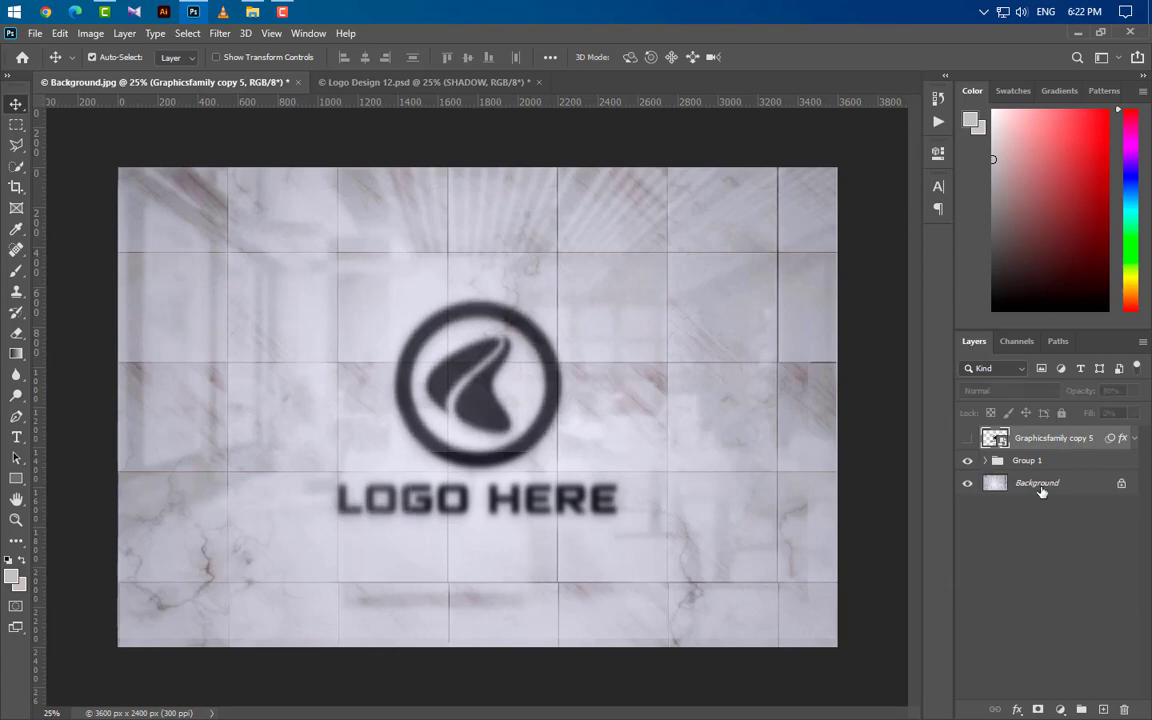
left_click(1086, 463)
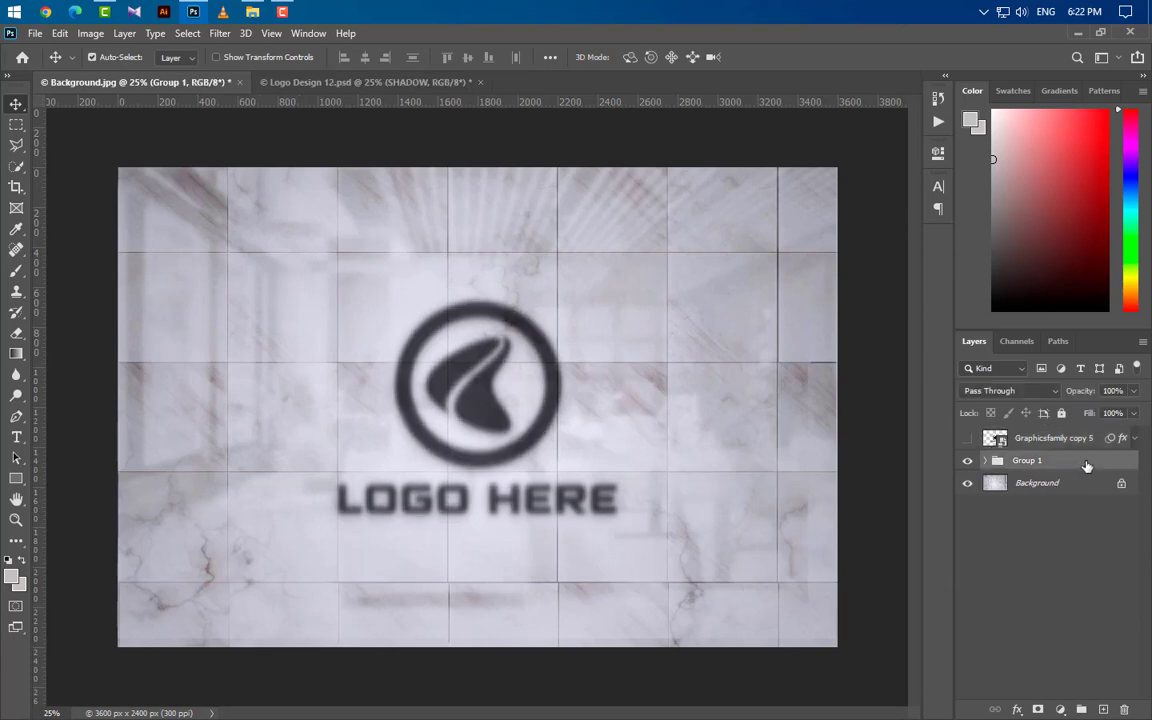
left_click(1113, 391)
type("60")
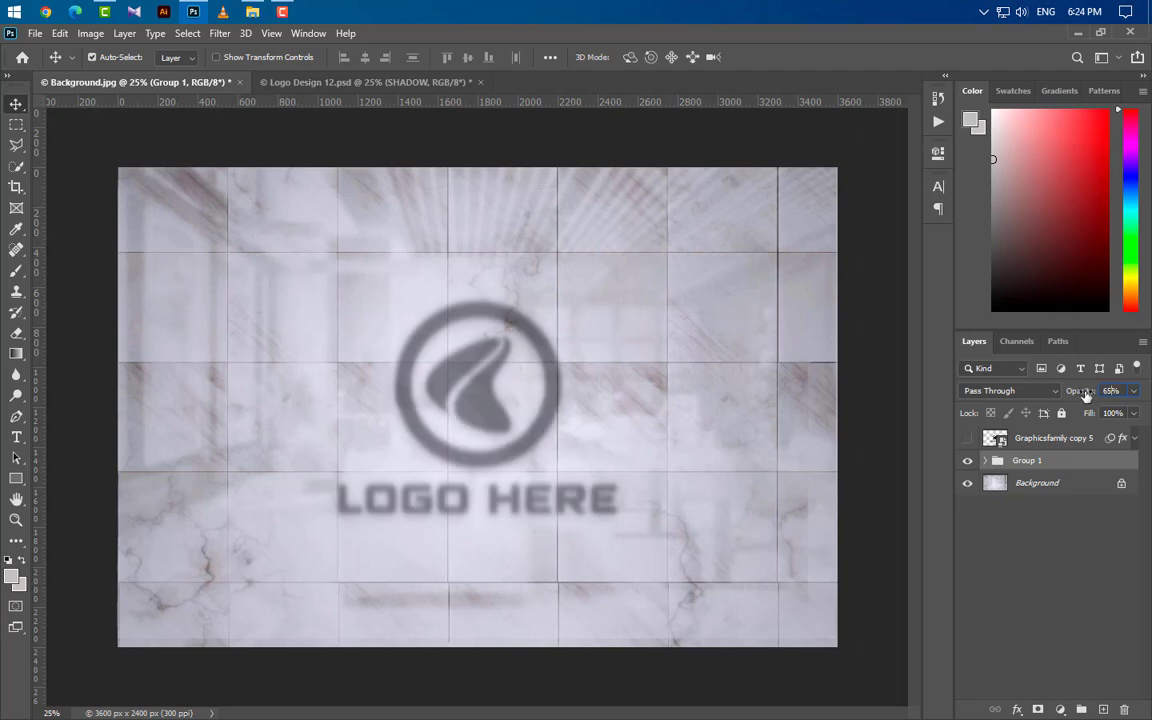
Step: Show the Graphicsfamily copy 5 layer again and set both its opacity and its fill to 100%
left_click(1073, 440)
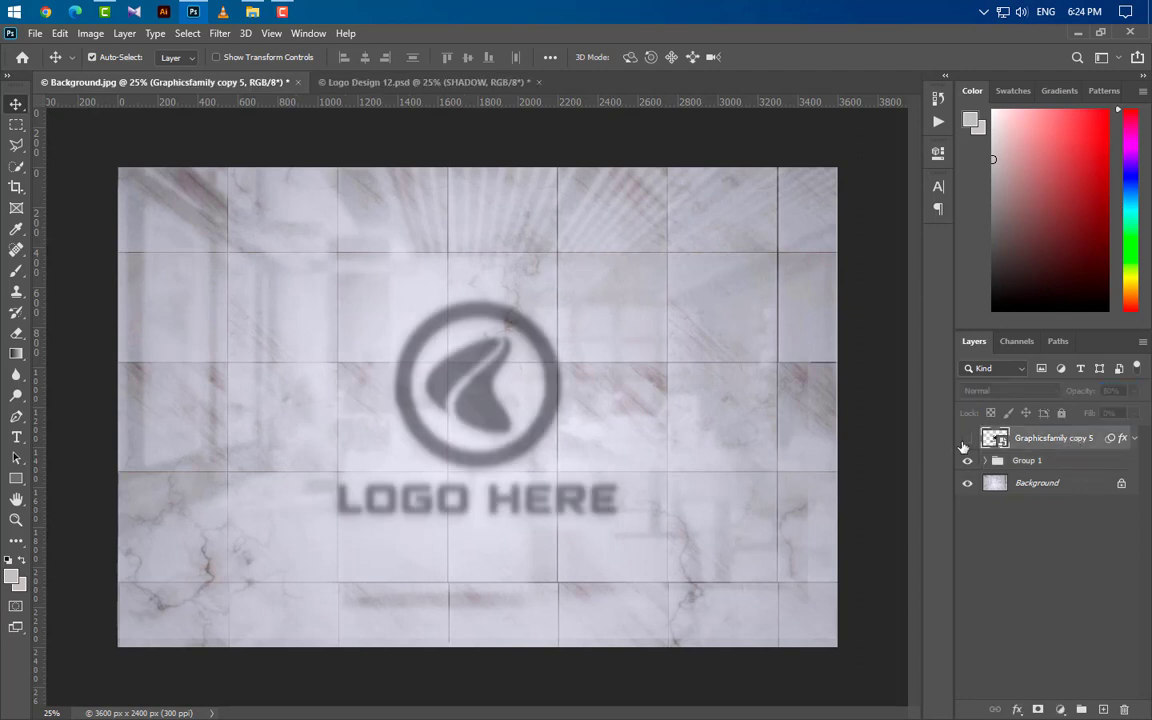
left_click(967, 438)
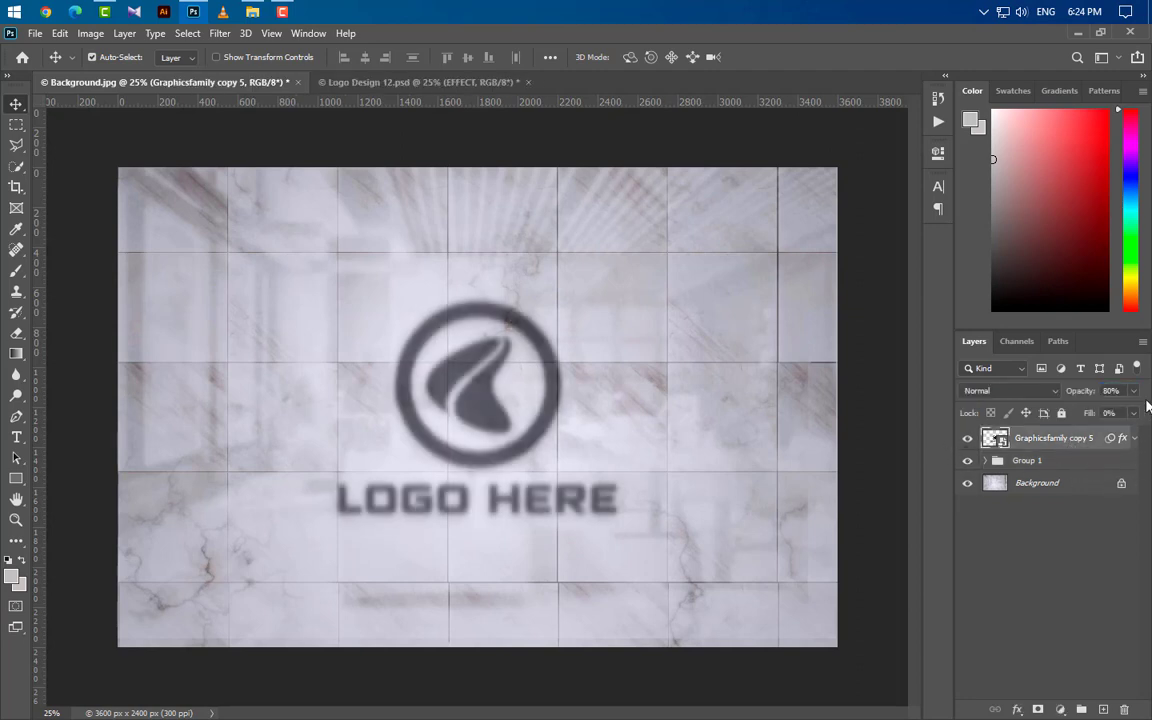
left_click(1134, 391)
left_click_drag(1125, 411, 1145, 412)
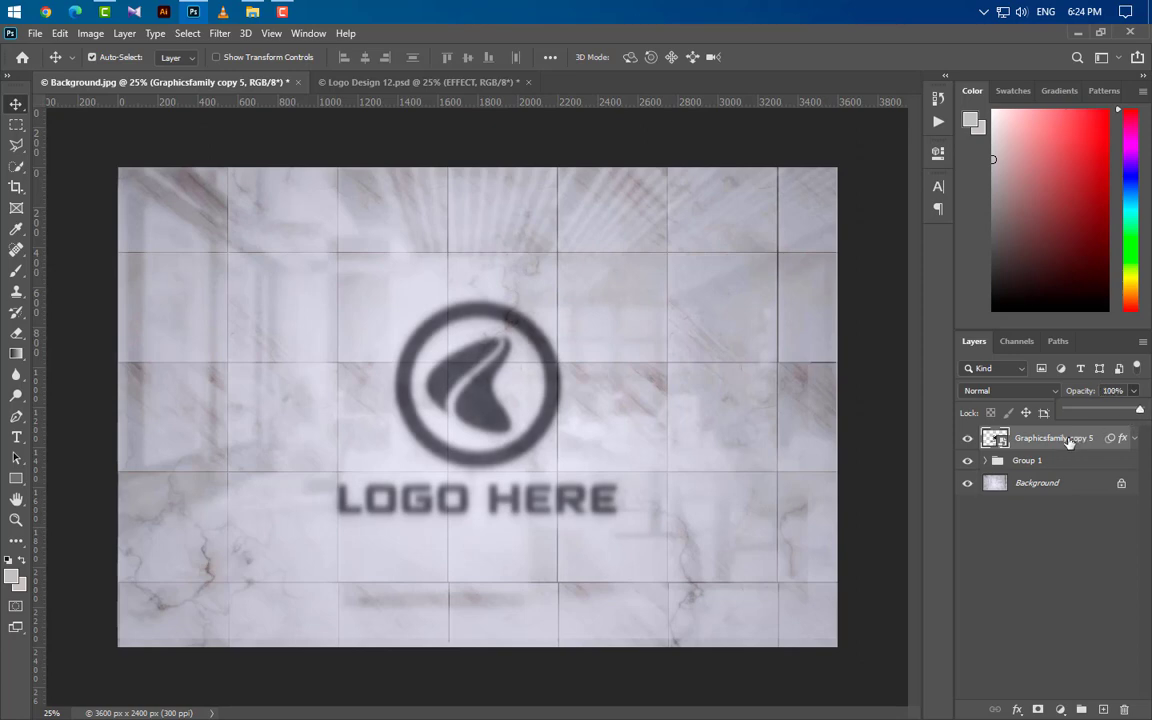
left_click(1134, 413)
left_click_drag(1063, 431, 1141, 431)
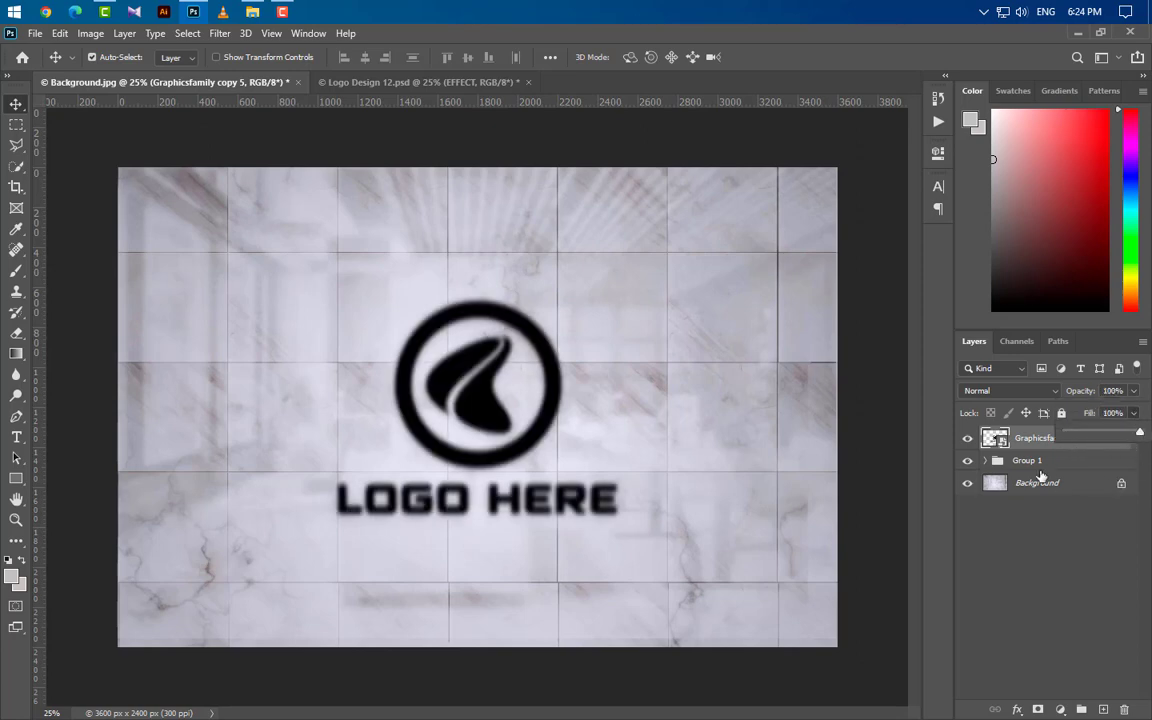
Step: Remove the Motion Blur filter from Graphicsfamily copy 5 and reduce its Gaussian Blur radius for crisp logo edges
left_click(1136, 439)
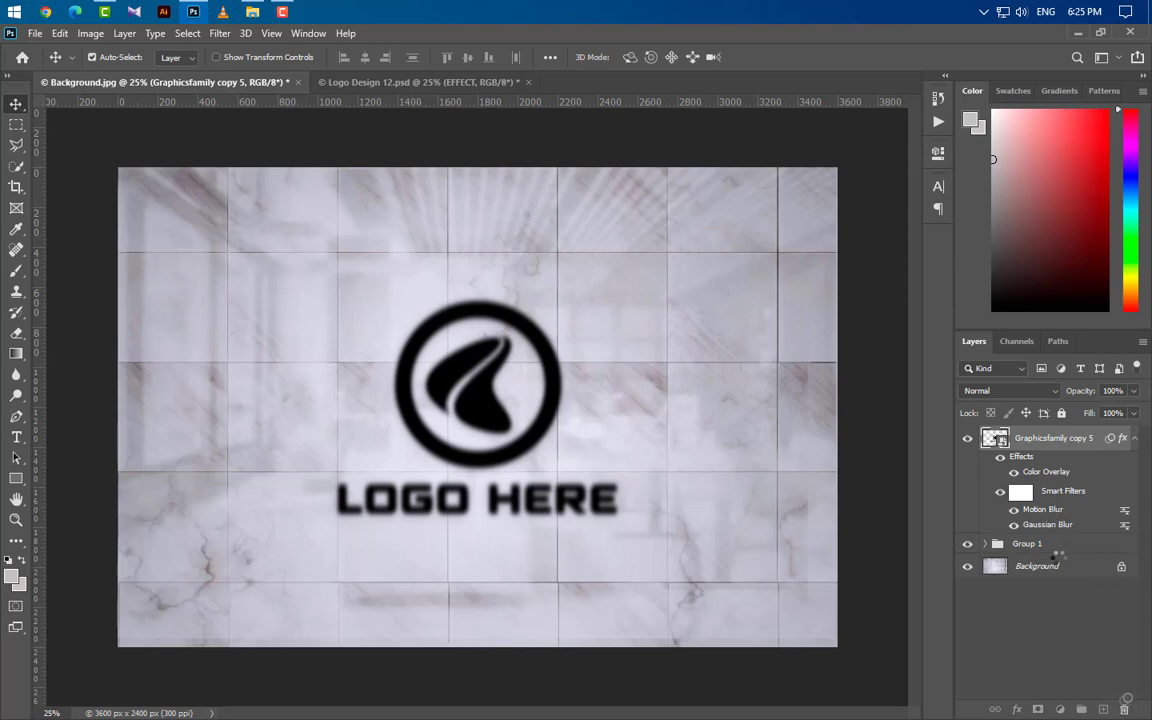
double_click(1045, 509)
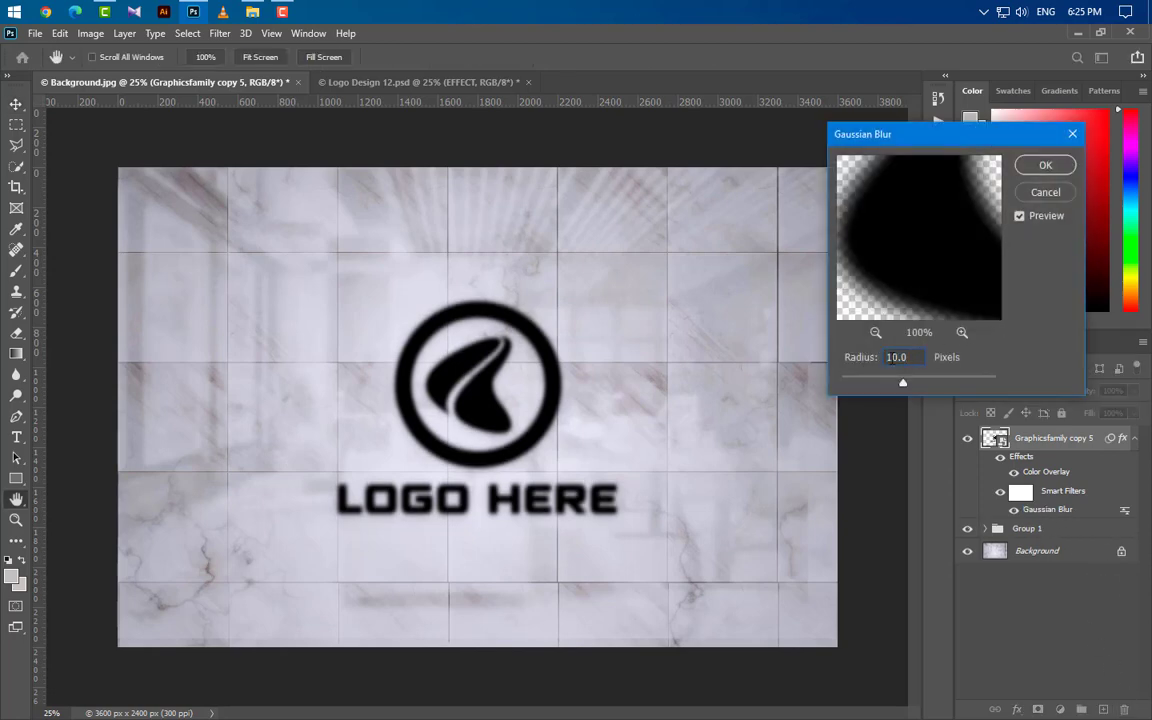
type("0")
left_click(1040, 165)
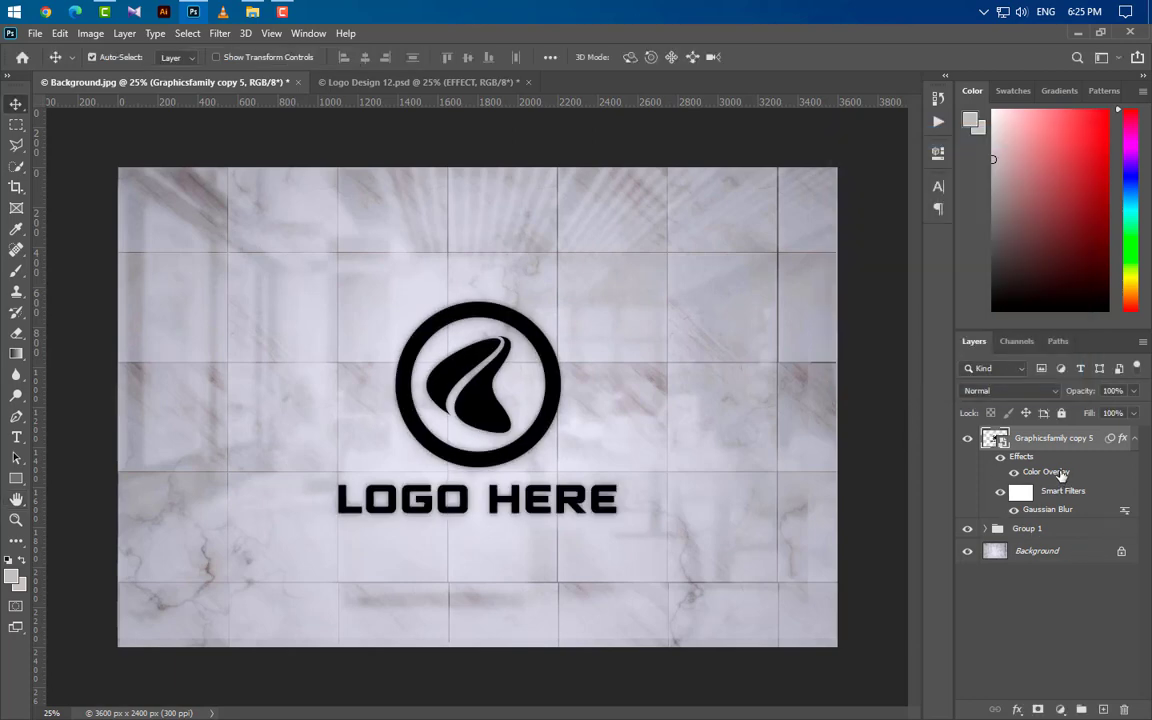
Step: Delete the Color Overlay effect from Graphicsfamily copy 5 and add a Bevel & Emboss with Inner Bevel style and Smooth technique
left_click_drag(1062, 475, 1127, 708)
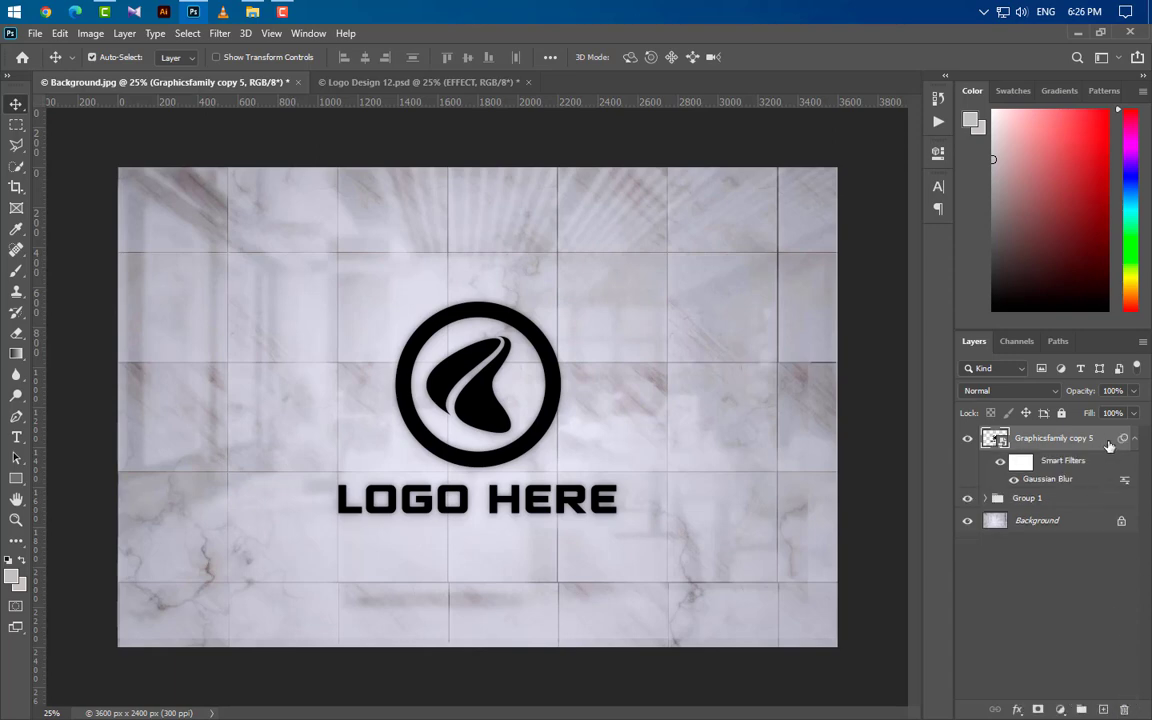
double_click(1108, 445)
left_click_drag(661, 169, 728, 178)
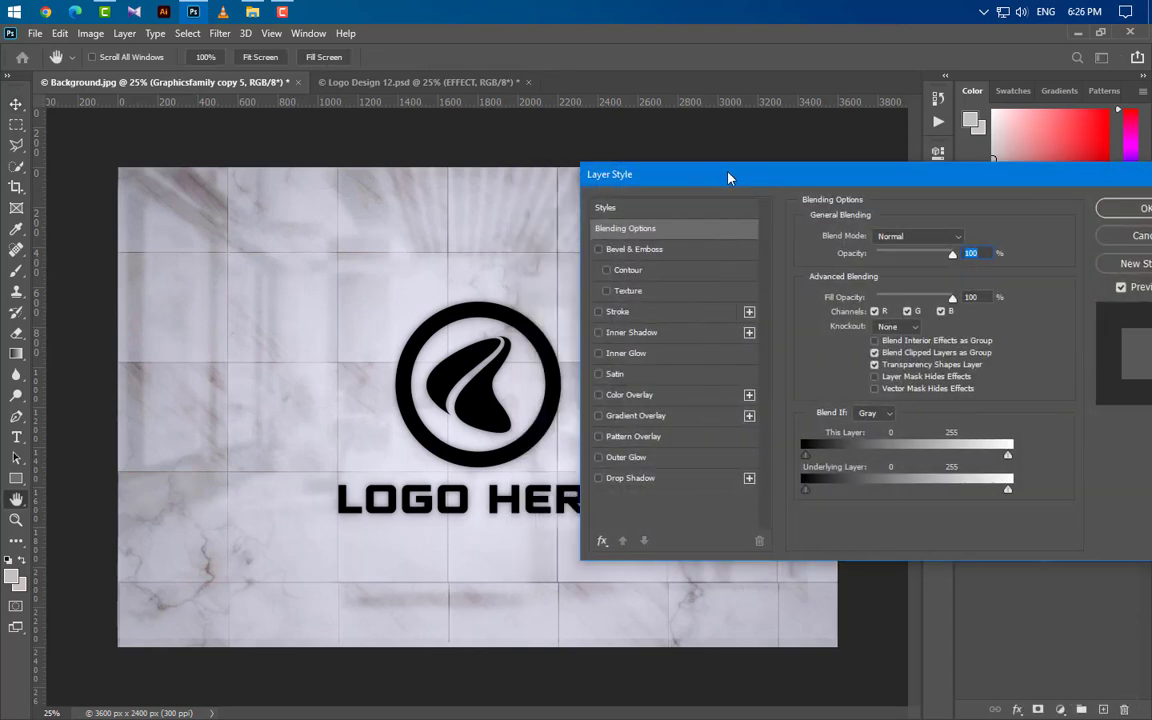
left_click(671, 254)
left_click(920, 237)
left_click(913, 262)
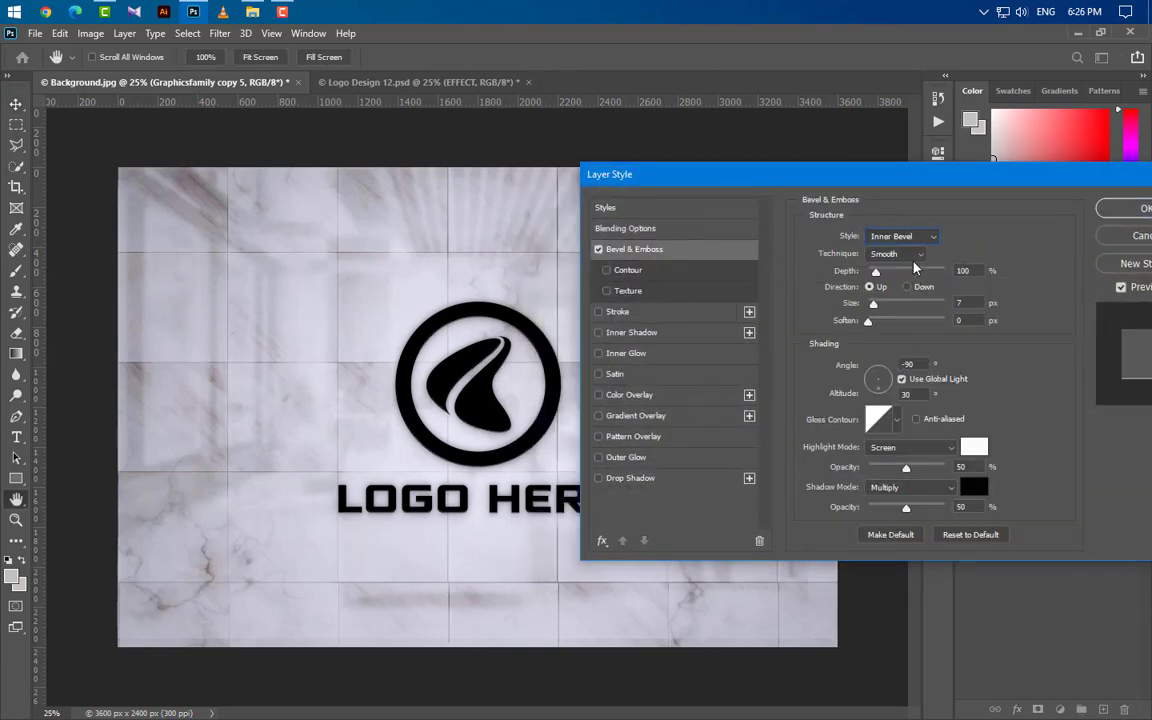
left_click(897, 254)
left_click(820, 262)
Step: Set the bevel to 2 px size, 1 px soften and a 90° angle without global light
key("Tab")
type("2")
key("Tab")
type("1")
key("Tab")
type("90")
key("Tab")
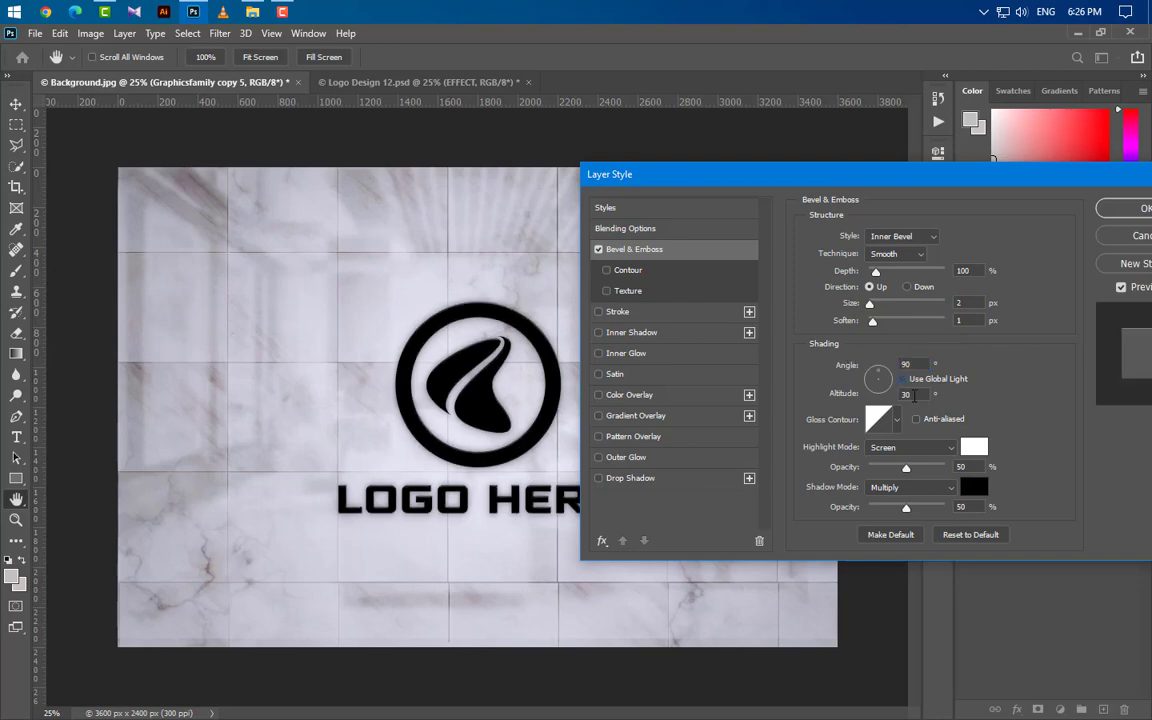
Step: Set the bevel highlight to Overlay at 70% opacity and the shadow opacity to 60%, and apply the style
left_click(932, 450)
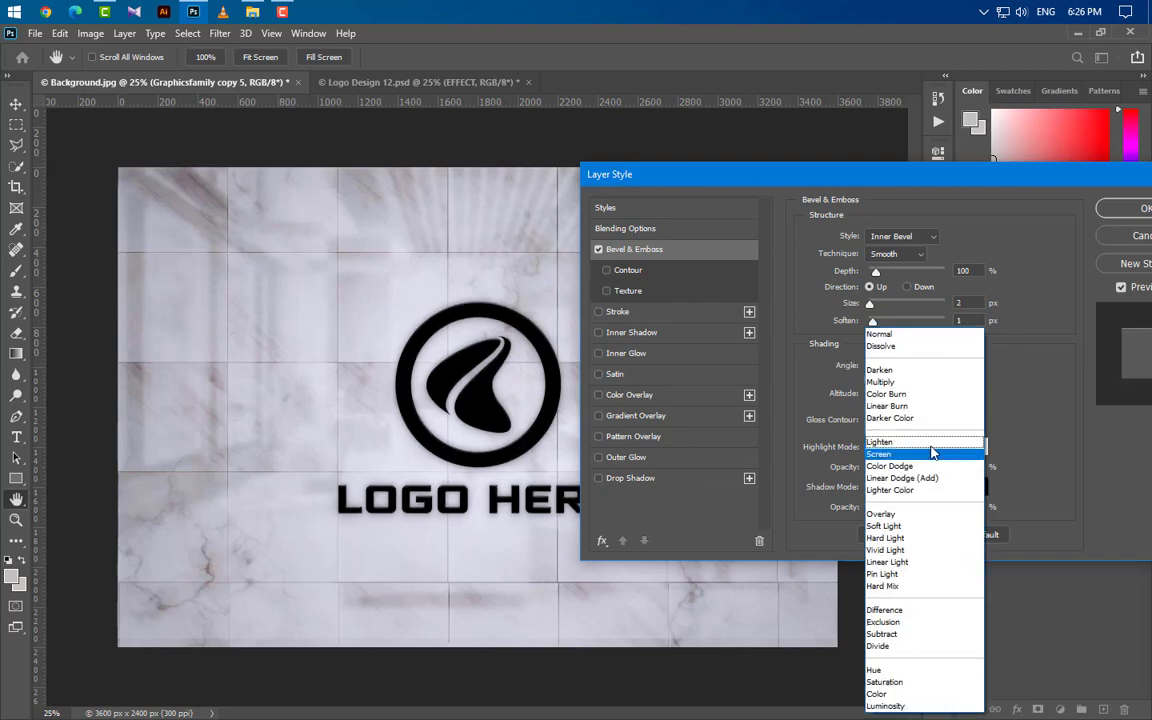
left_click(882, 514)
type("70")
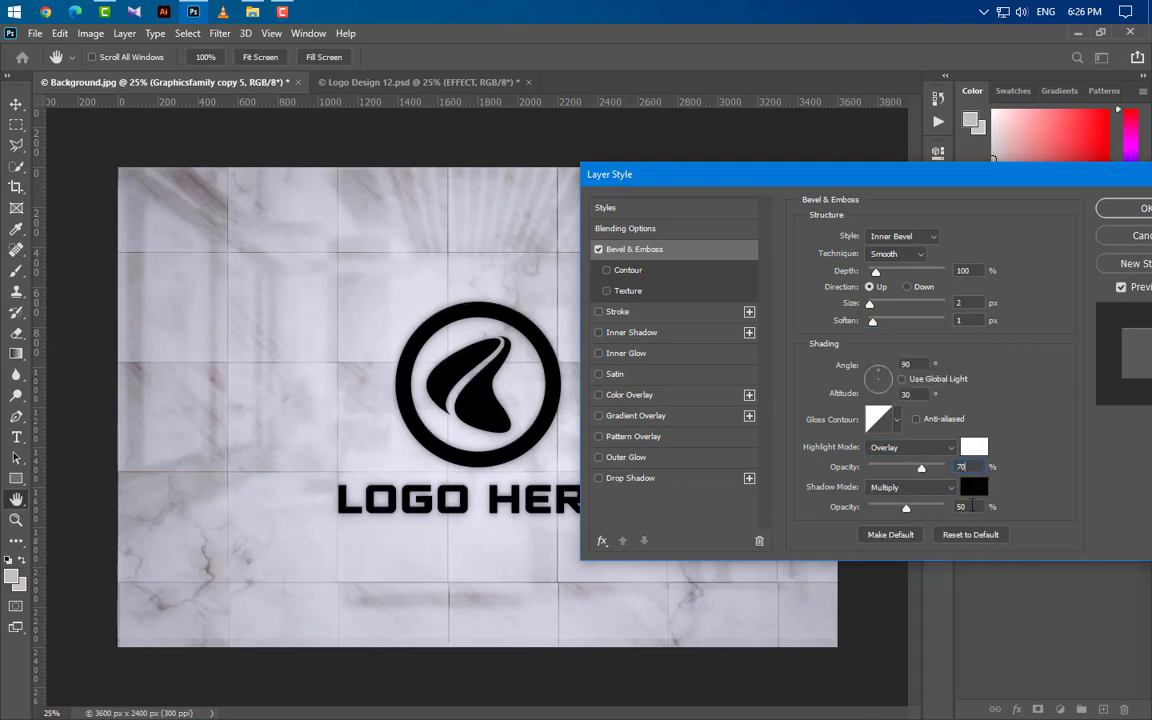
left_click_drag(966, 507, 902, 506)
type("60")
left_click(1136, 213)
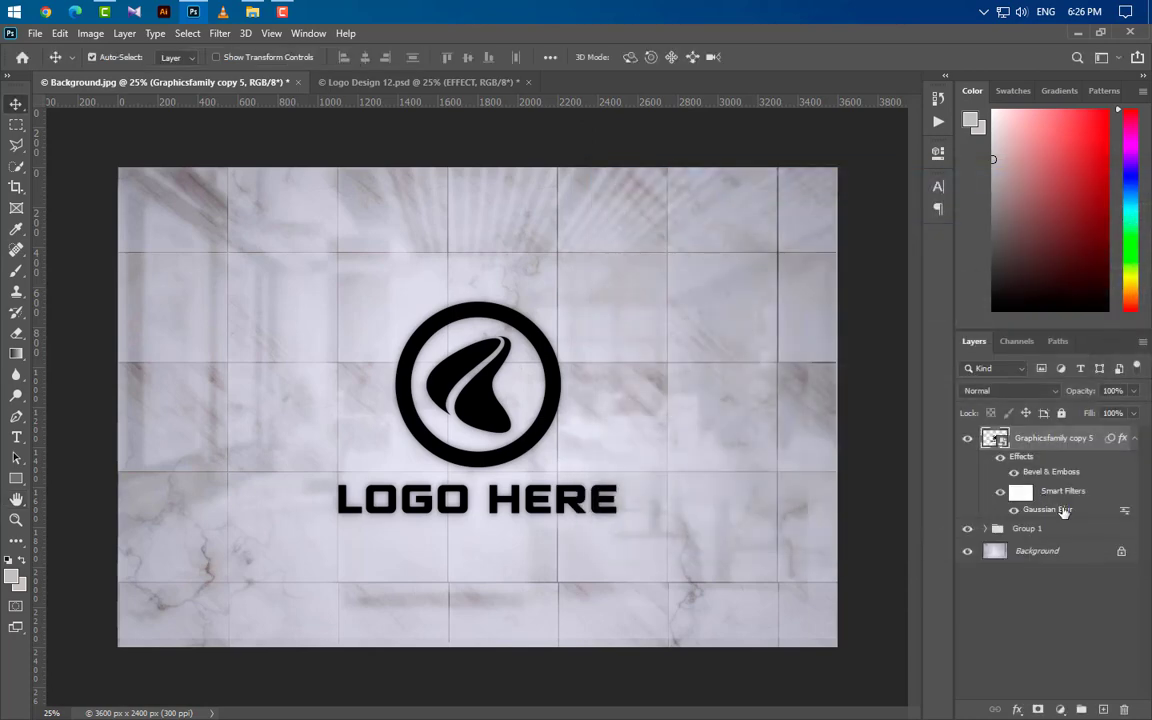
Step: Collapse the Graphicsfamily copy 5 effects and add a solid color fill layer in #3a3a3a above it
left_click(1086, 533)
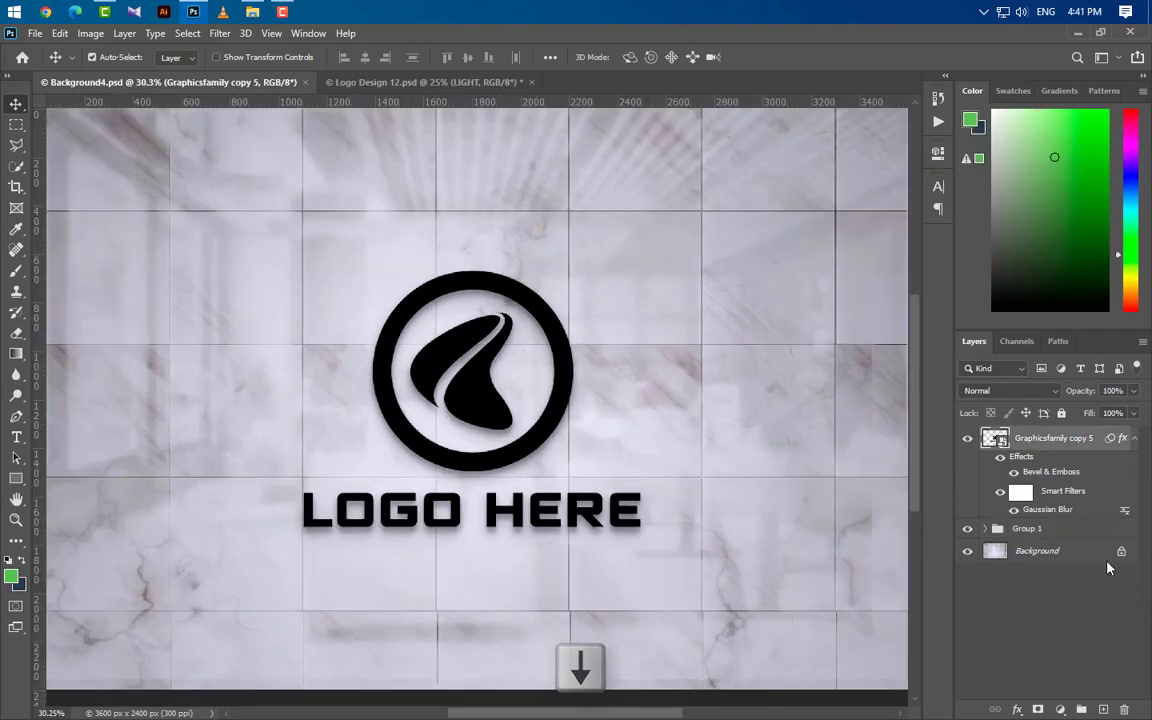
left_click(1134, 439)
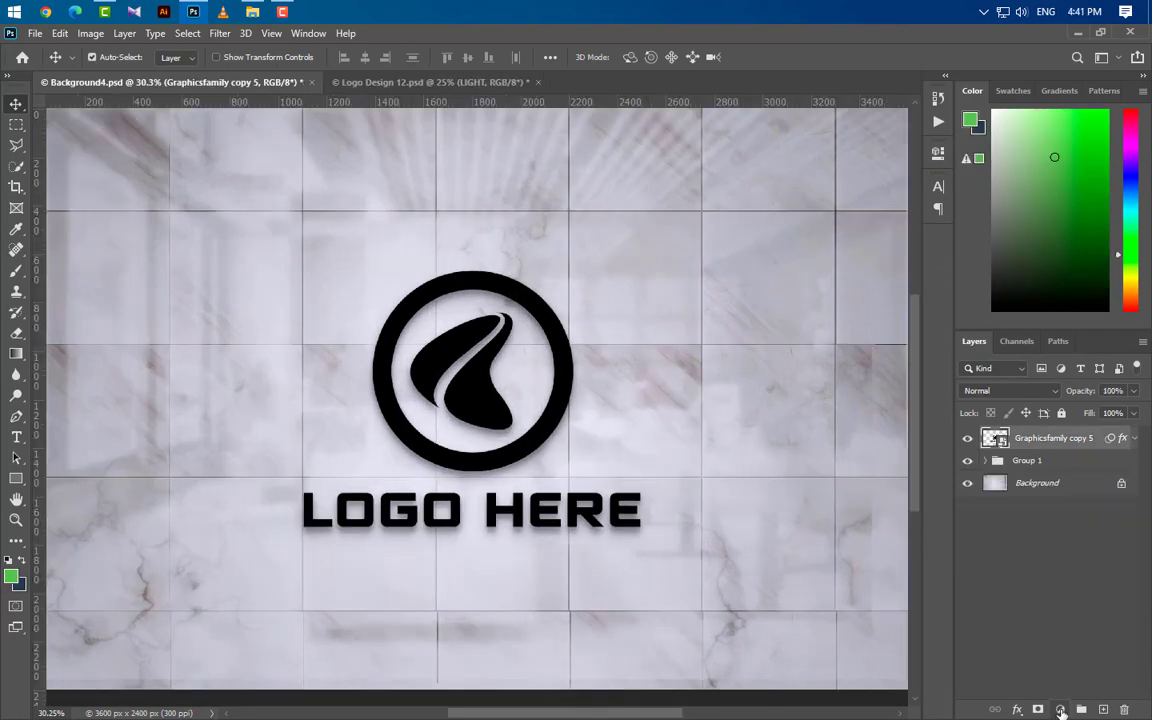
left_click(1060, 709)
left_click(1068, 433)
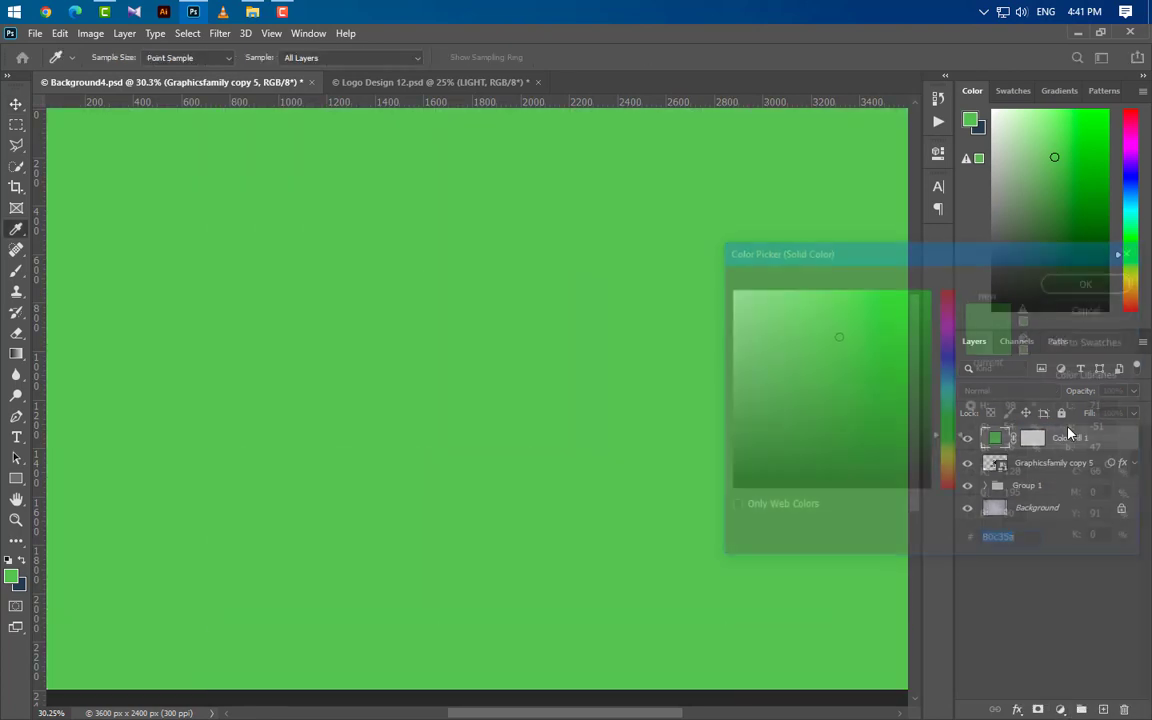
type("3a3a3a")
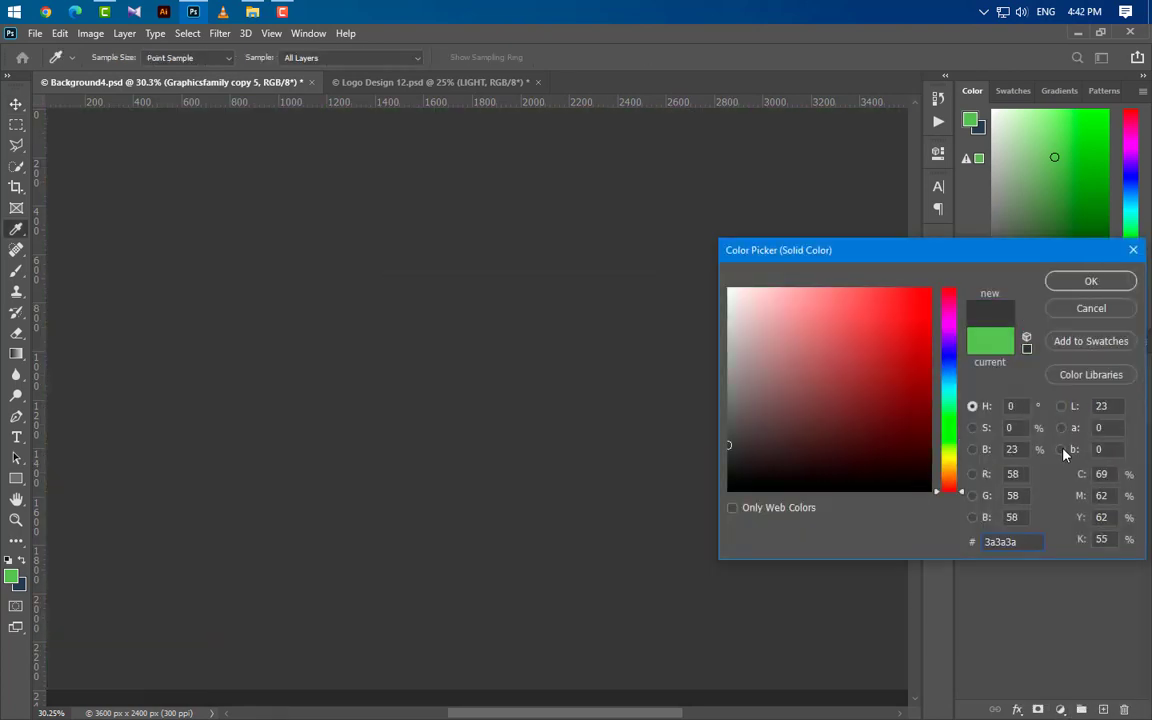
left_click(1091, 281)
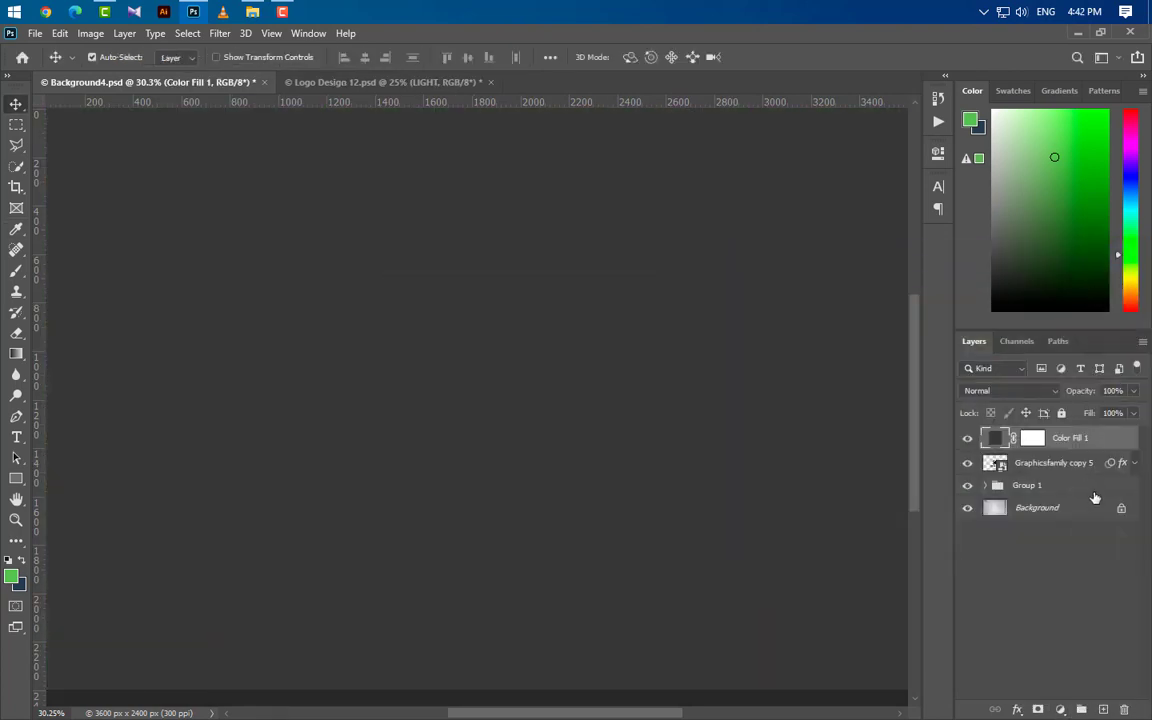
Step: Clip Color Fill 1 to the Graphicsfamily copy 5 logo and add a new empty layer above it
right_click(1113, 442)
left_click(970, 350)
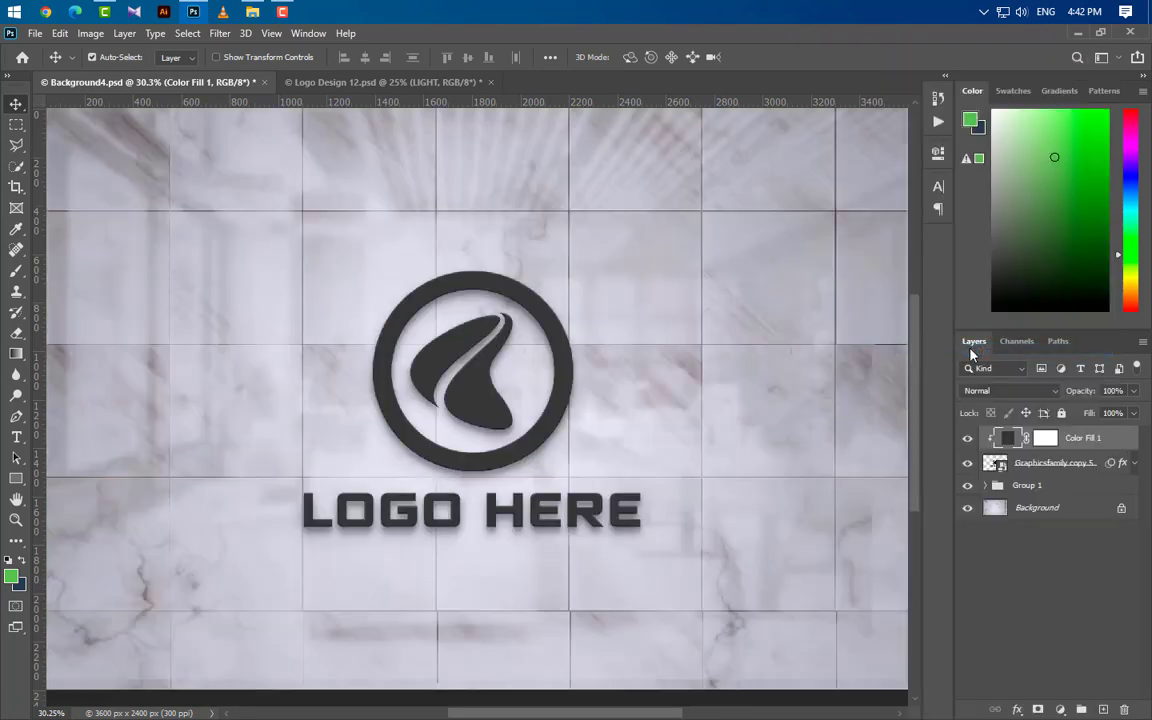
left_click(1103, 709)
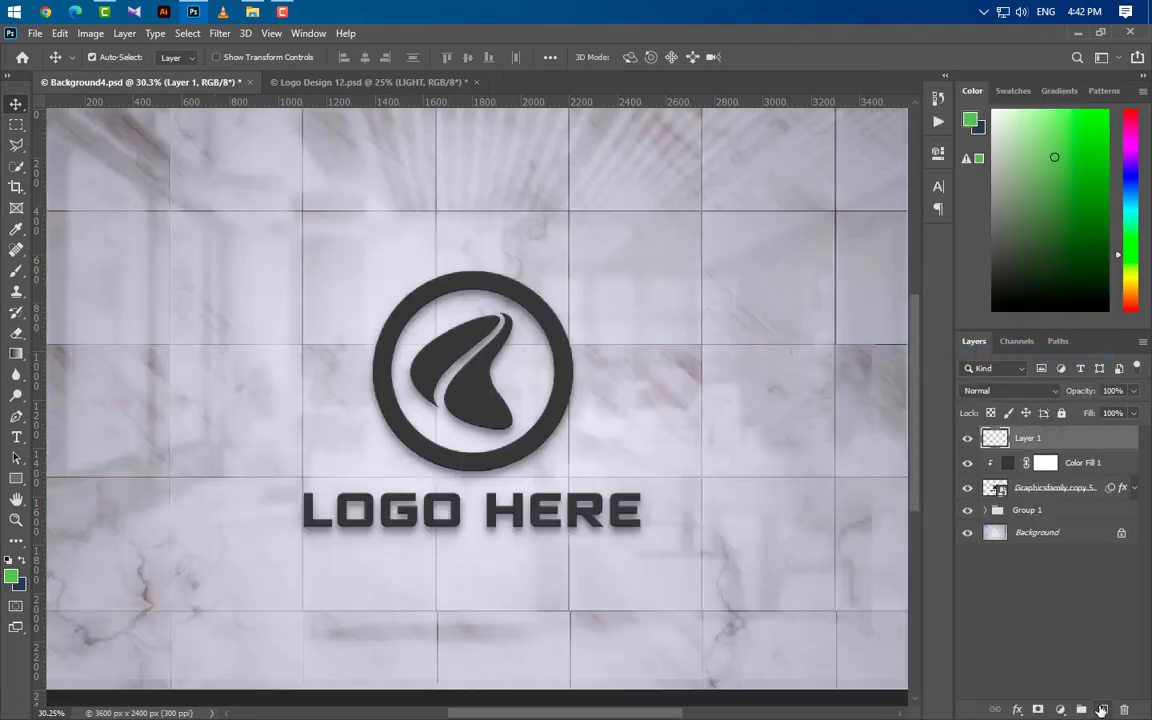
Step: Draw a linear black-to-transparent gradient on Layer 1 from just above the canvas straight down to the logo text
scroll(533, 625, "down", 4)
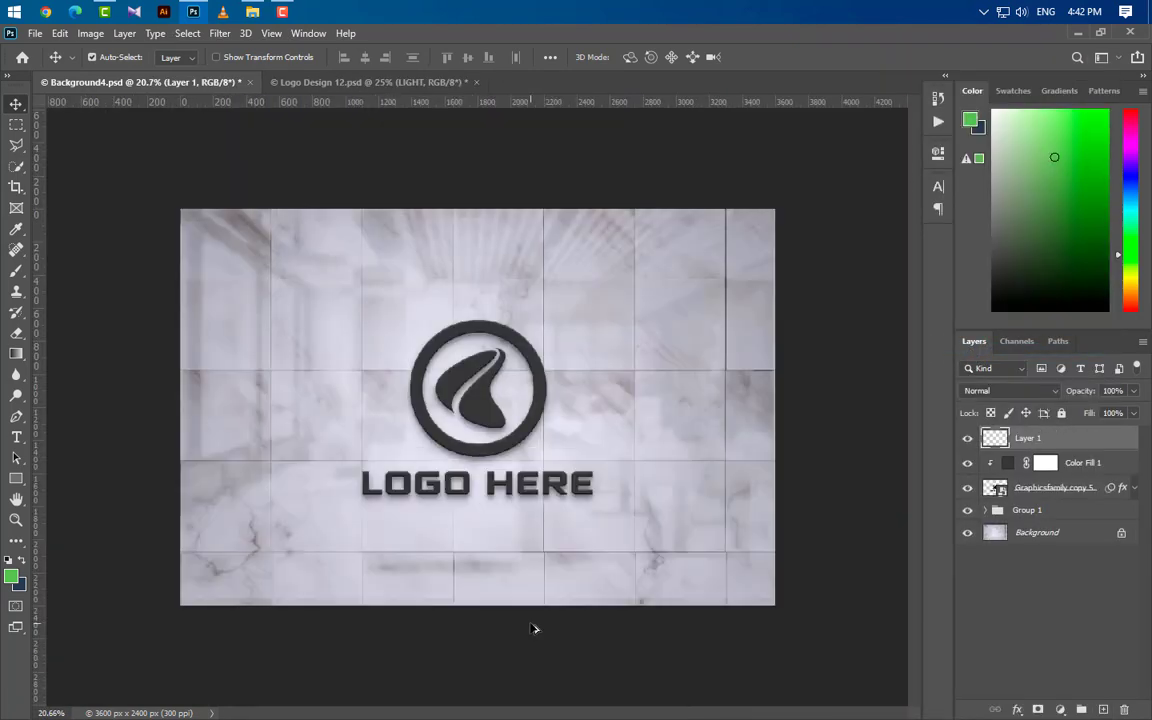
left_click(16, 353)
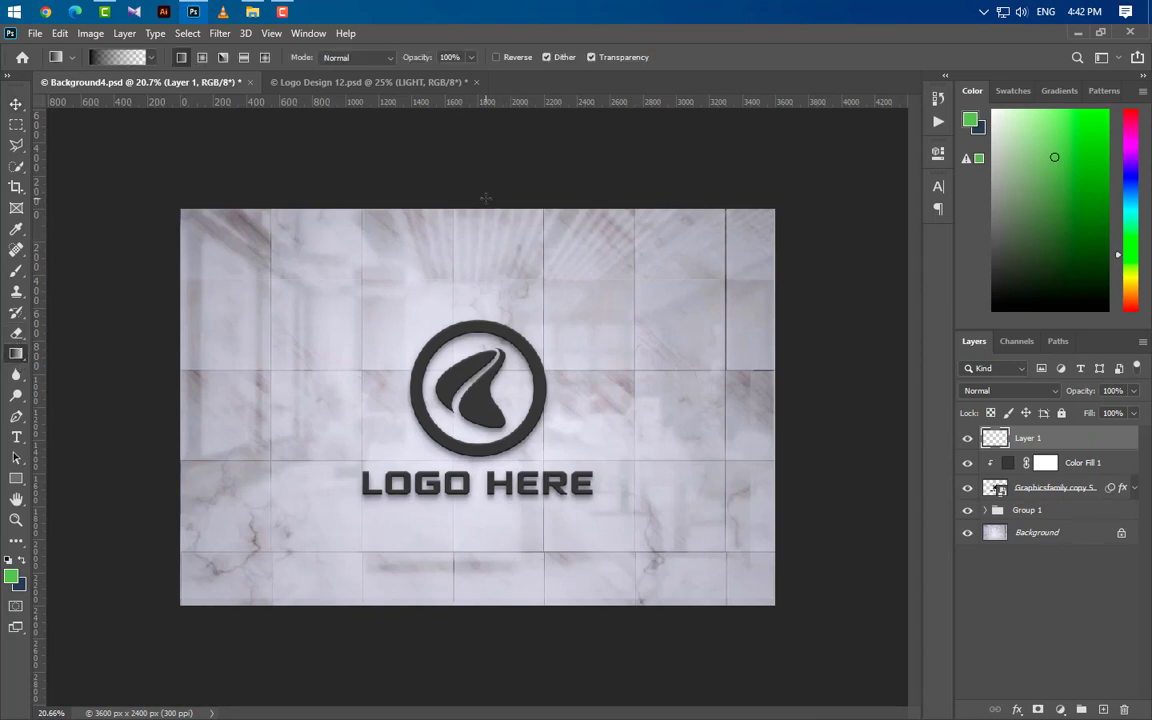
left_click_drag(485, 197, 481, 503)
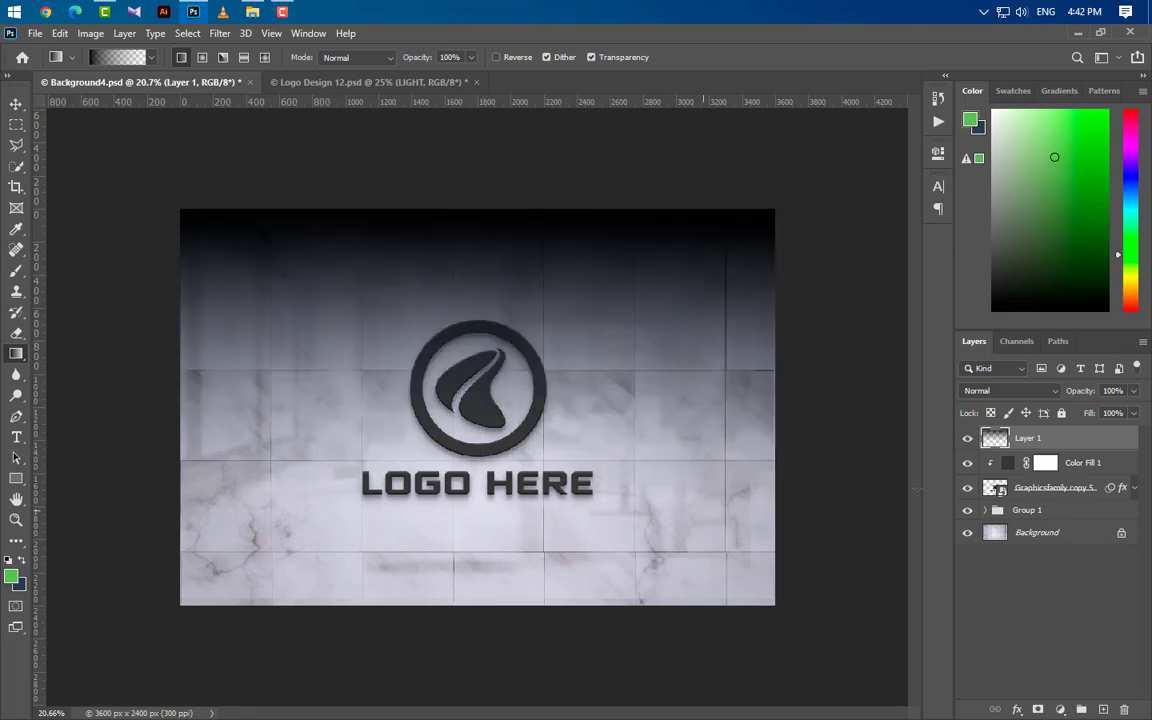
Step: Add a white Color Overlay effect in Normal mode at 100% opacity to the gradient on Layer 1
double_click(1098, 446)
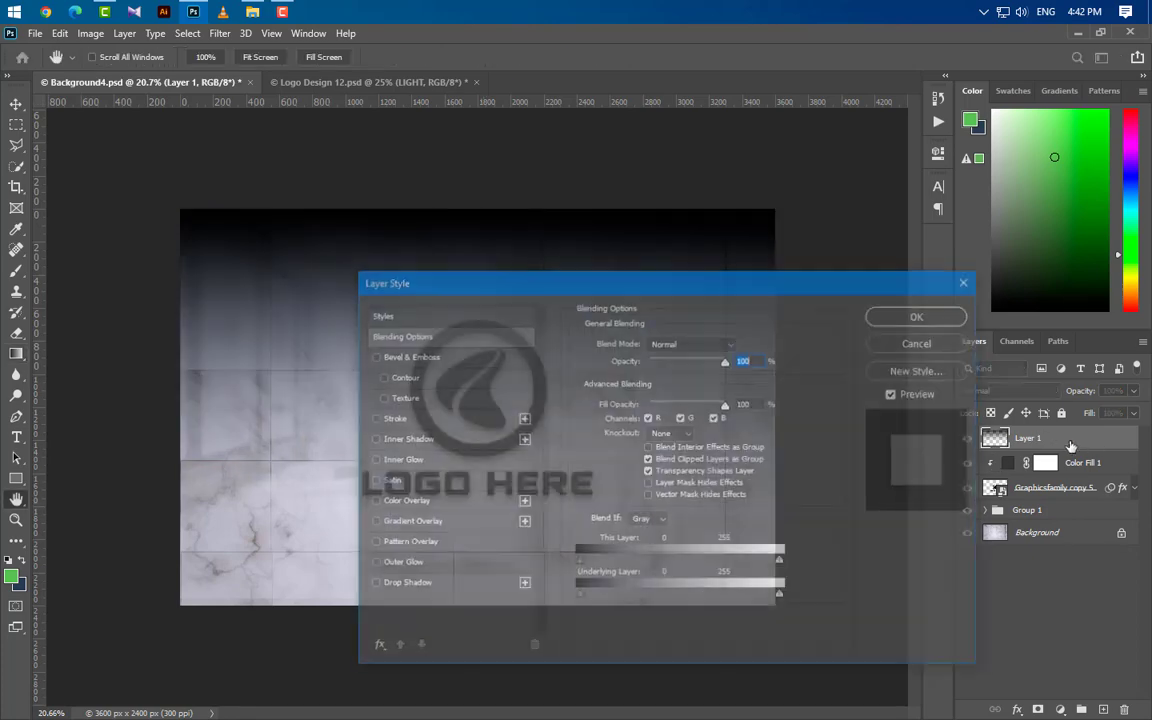
left_click(440, 503)
left_click(741, 344)
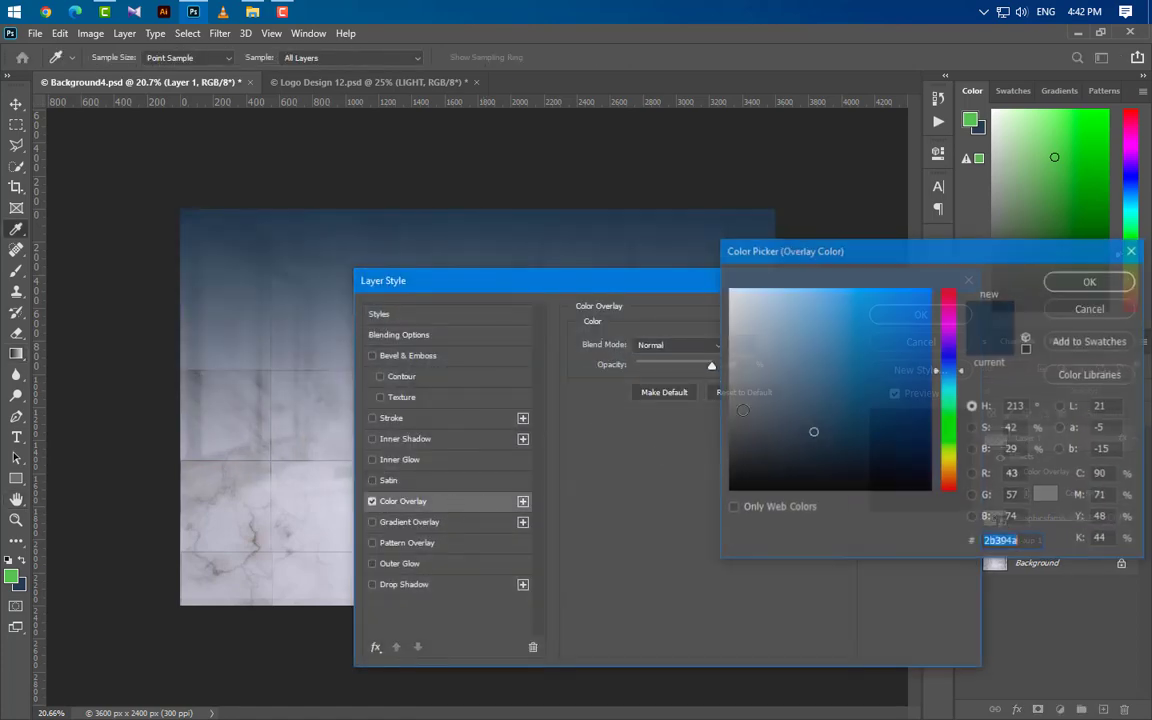
left_click(729, 289)
left_click(1090, 281)
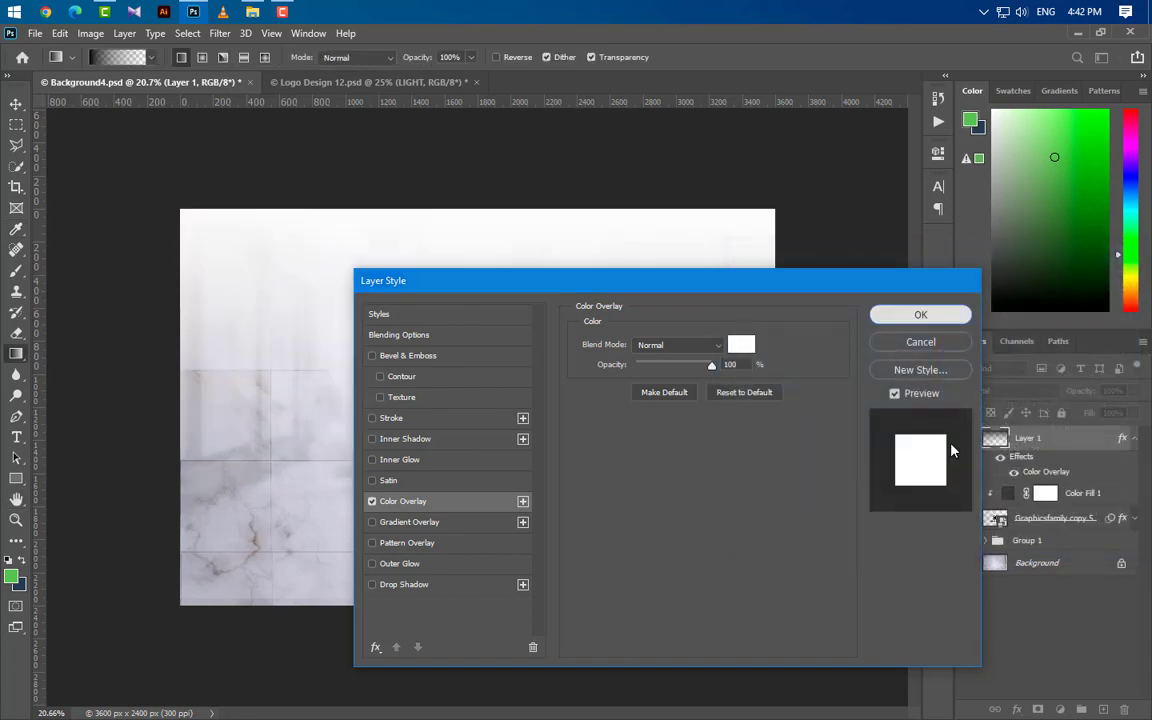
left_click(920, 311)
Step: Set Layer 1 to 30% opacity and clip it to the logo
left_click(1114, 391)
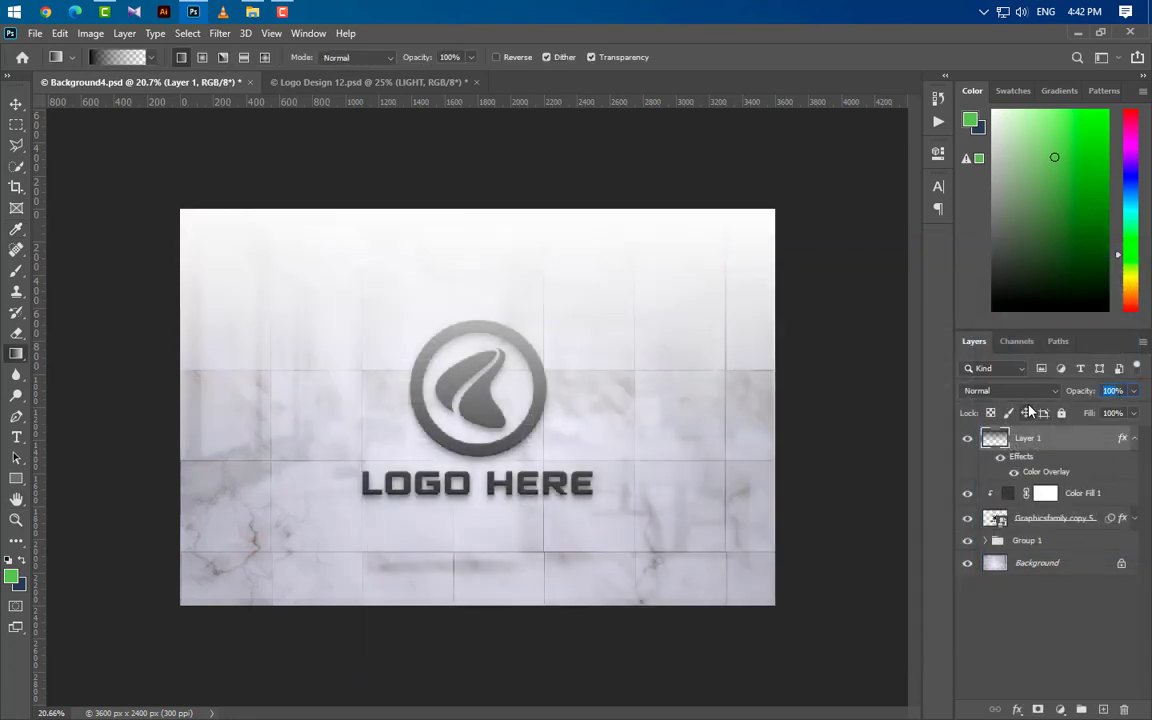
type("30")
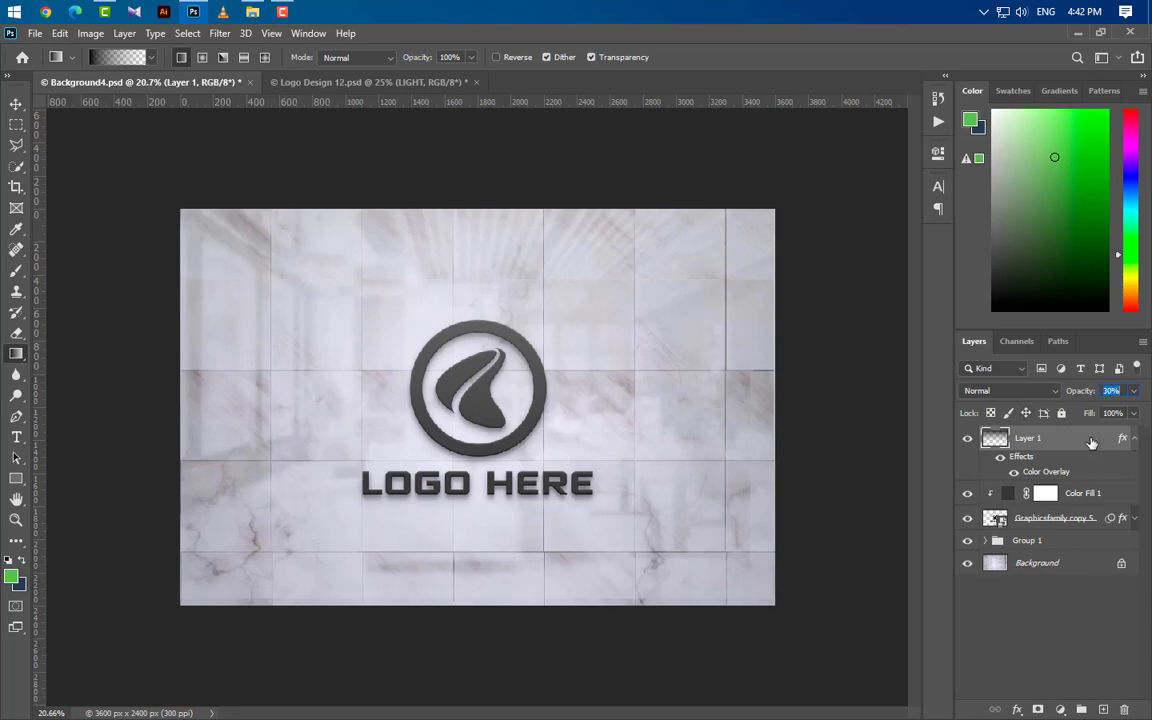
right_click(990, 438)
left_click(910, 346)
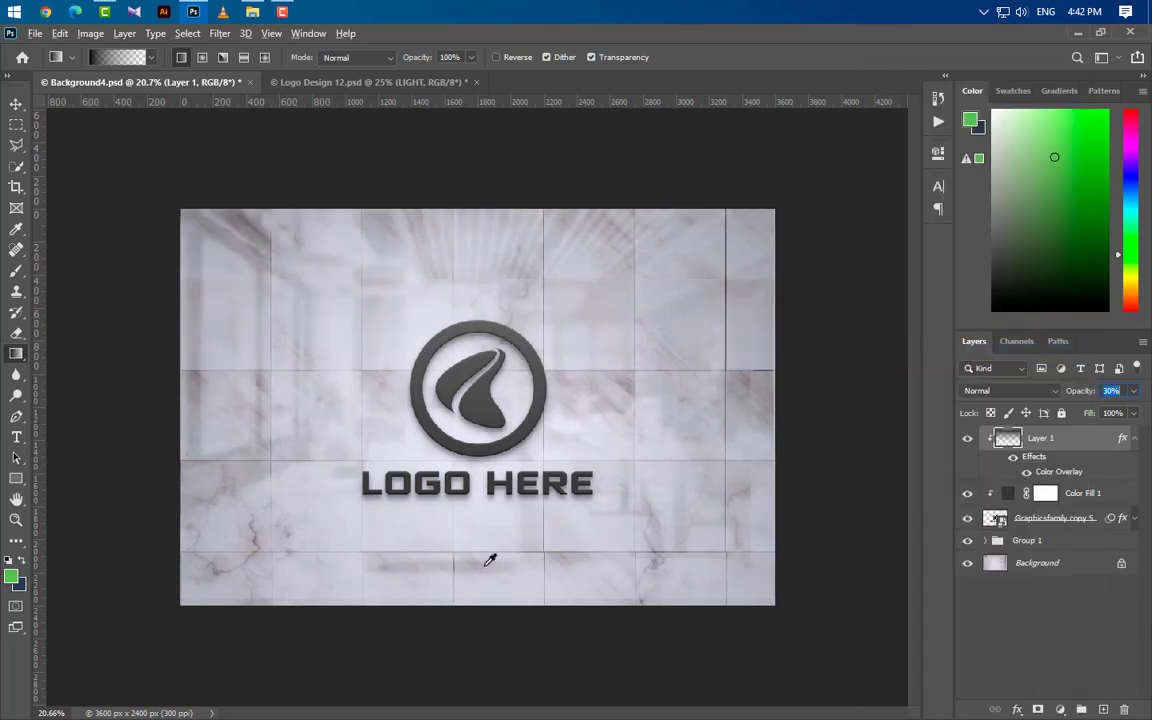
Step: Transform the Layer 1 gradient by moving it up to about Y 468 px, so it fades within the logo symbol
left_click(16, 104)
key("ctrl+plus")
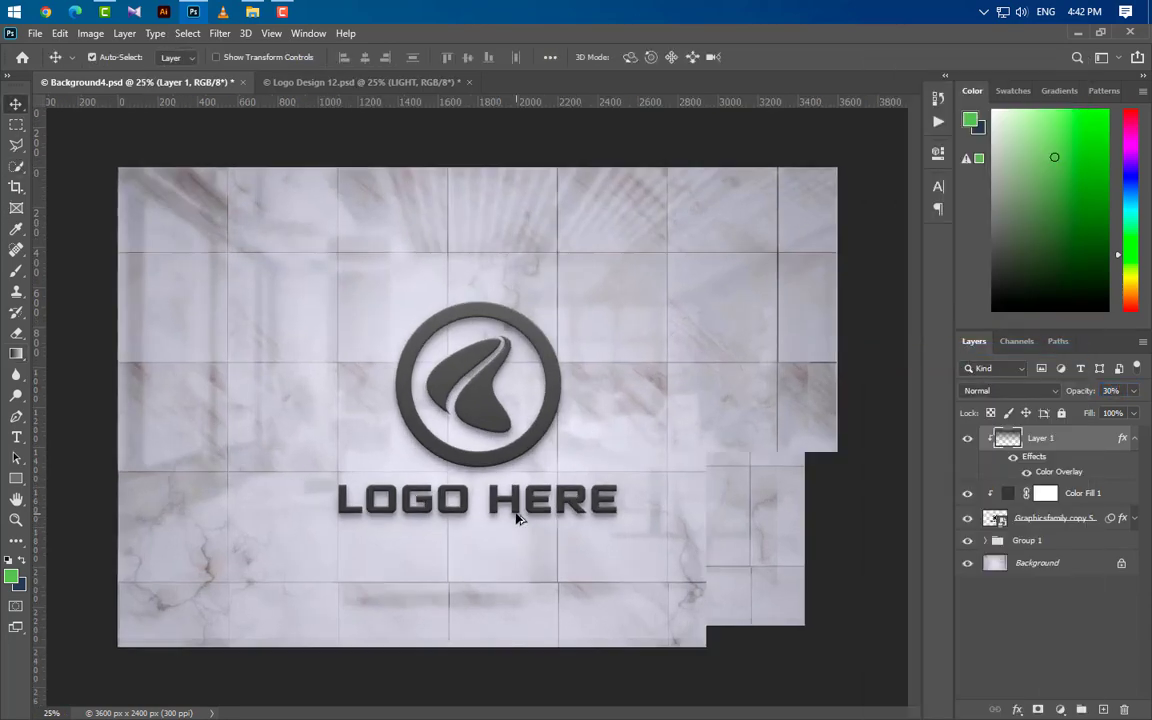
scroll(517, 517, "up", 1)
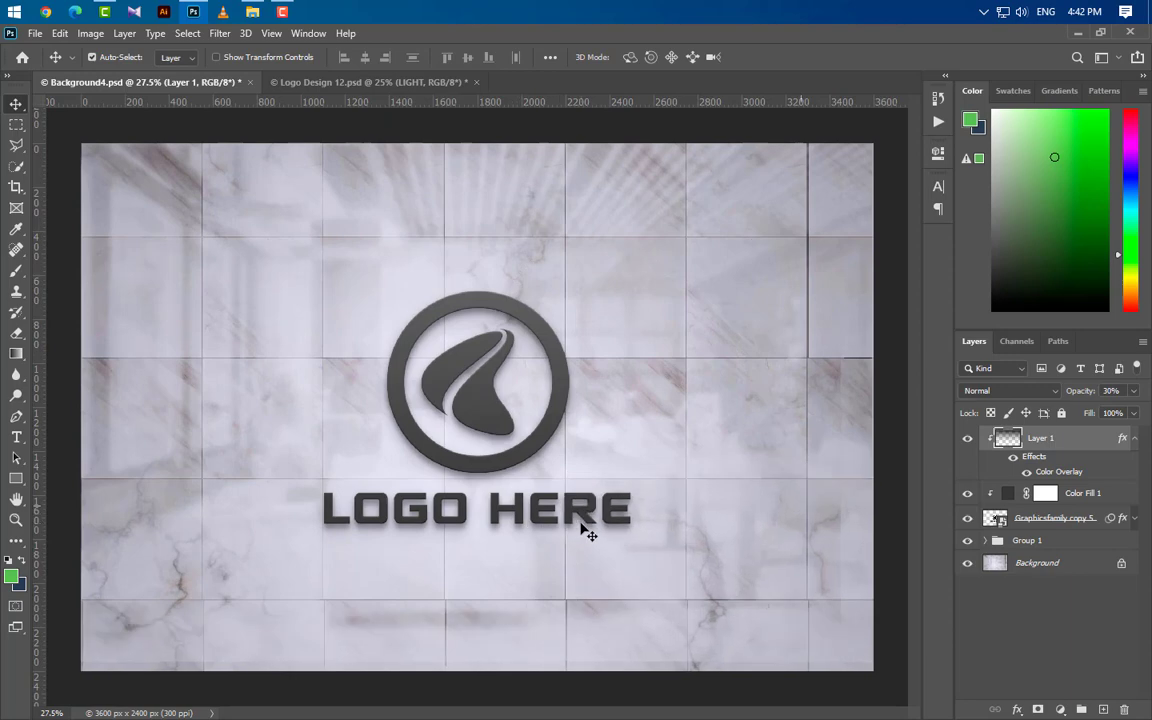
key("ctrl+t")
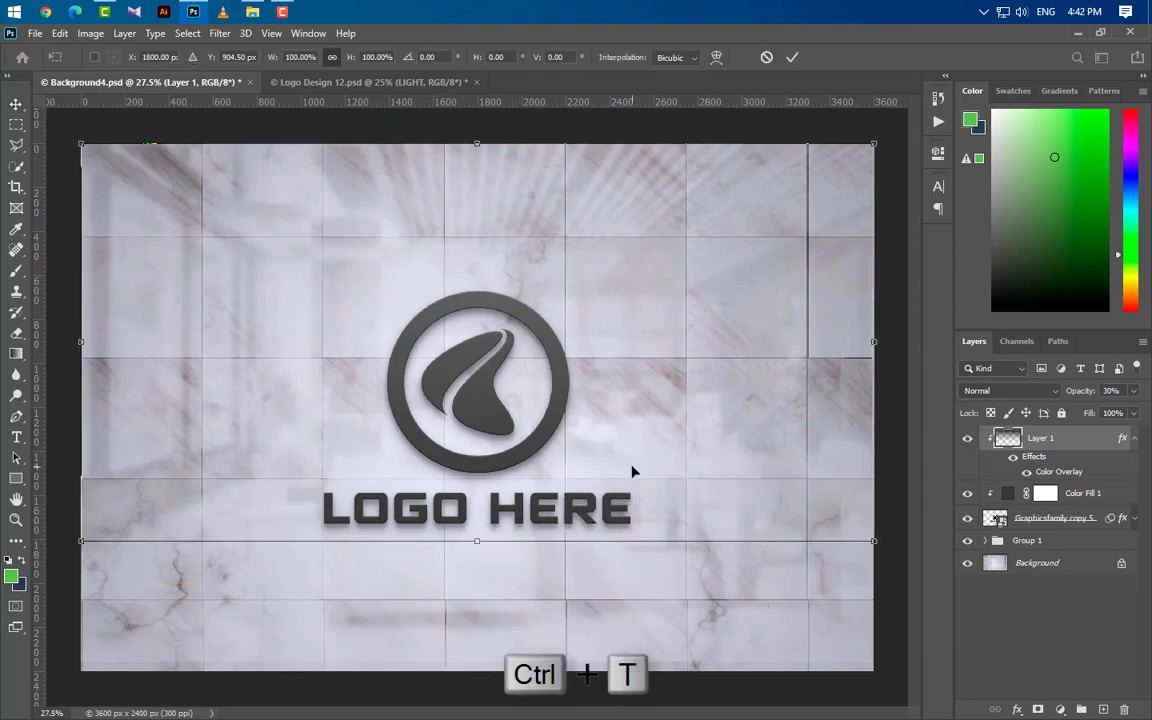
left_click_drag(630, 470, 631, 376)
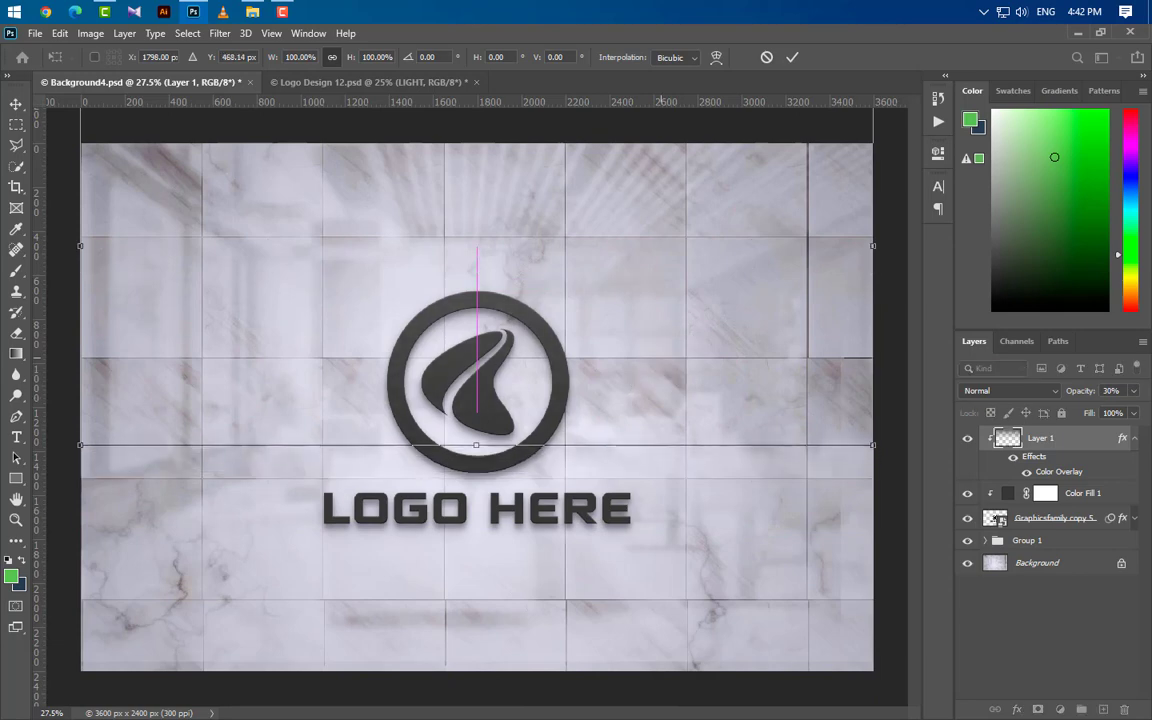
left_click(792, 57)
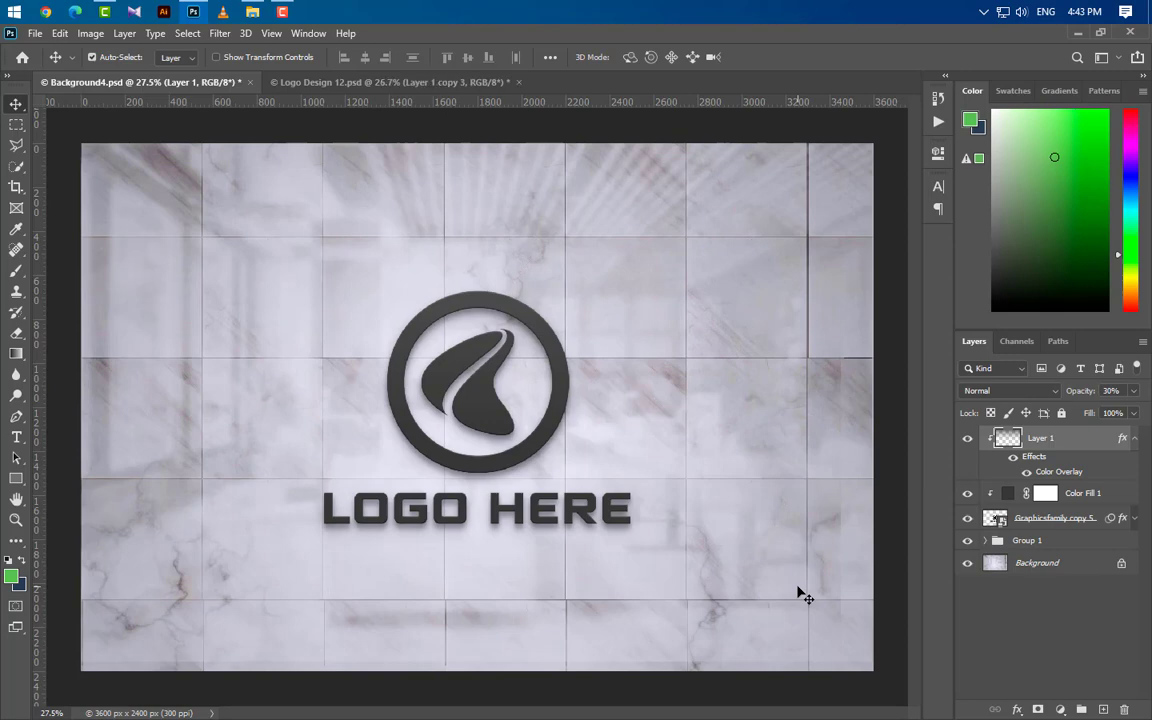
Step: Place the Office Jpeg image from New folder (3) over the mockup, nudged slightly up and left to about X 1792, Y 1142 px
left_click(252, 11)
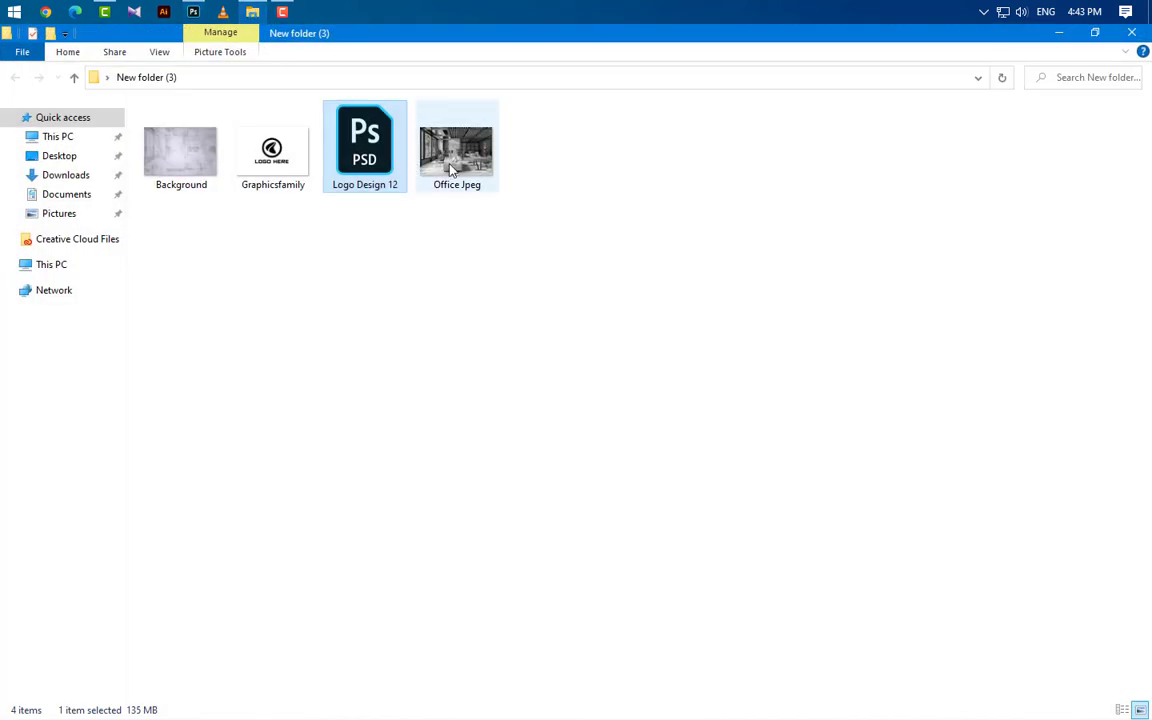
left_click_drag(445, 160, 483, 494)
key("Up")
key("Up")
key("Up")
key("Up")
key("Up")
key("Up")
key("Up")
key("Up")
key("Up")
key("Up")
key("Up")
key("Up")
key("Up")
key("Up")
key("Up")
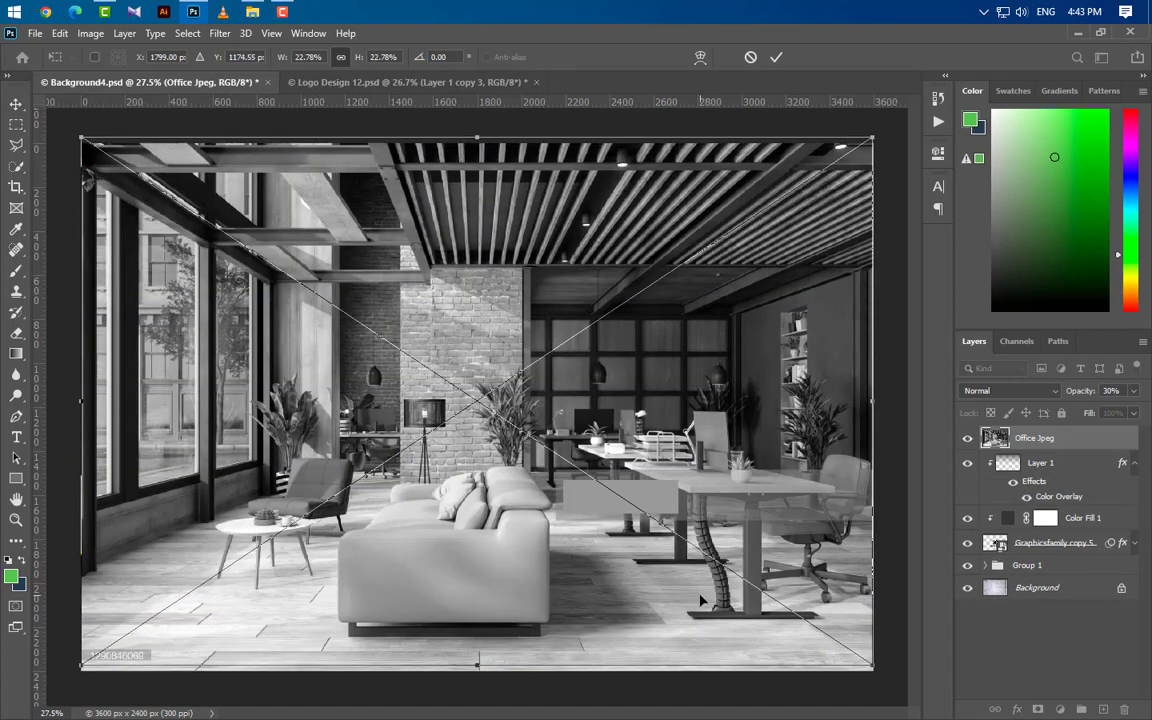
key("Left")
key("Left")
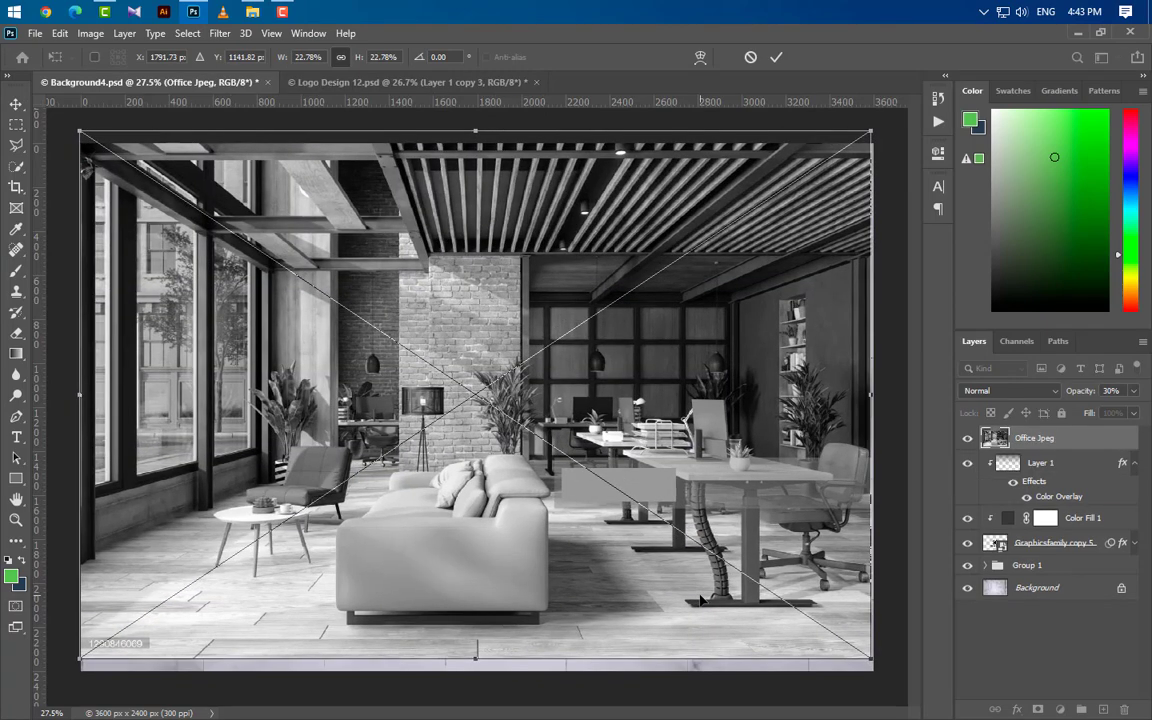
left_click(776, 57)
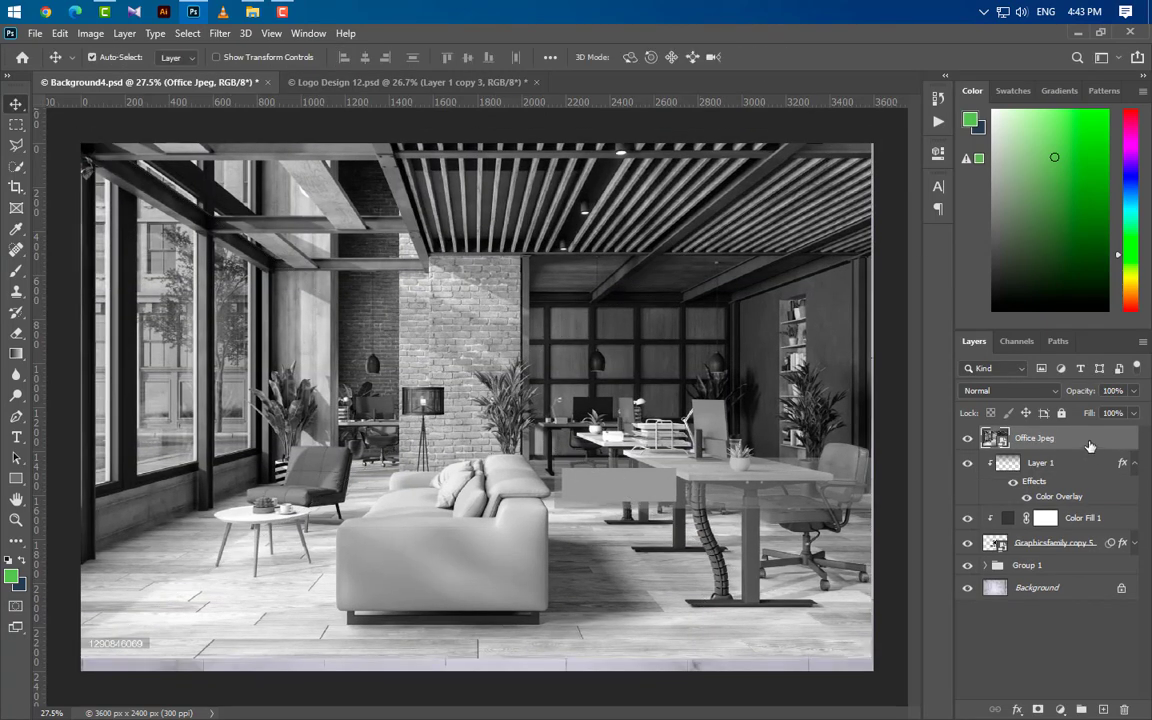
Step: Clip the Office Jpeg layer to the logo and blend it with Soft Light at 50% opacity
right_click(1040, 438)
left_click(965, 386)
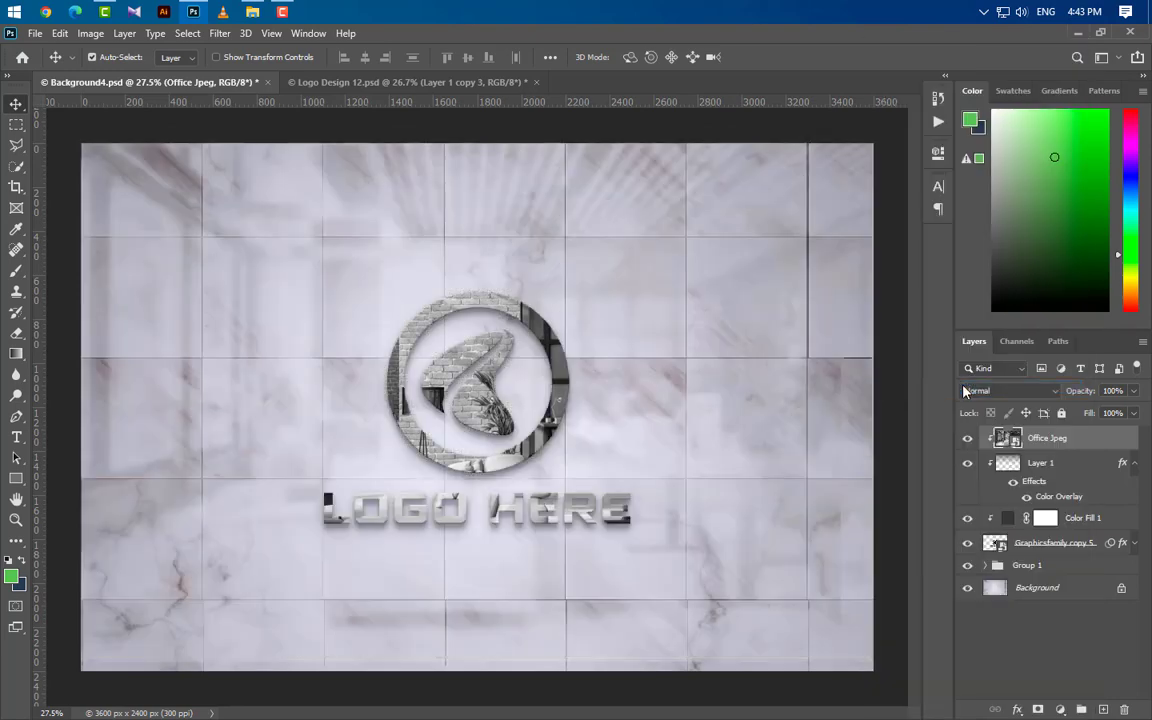
left_click(1024, 394)
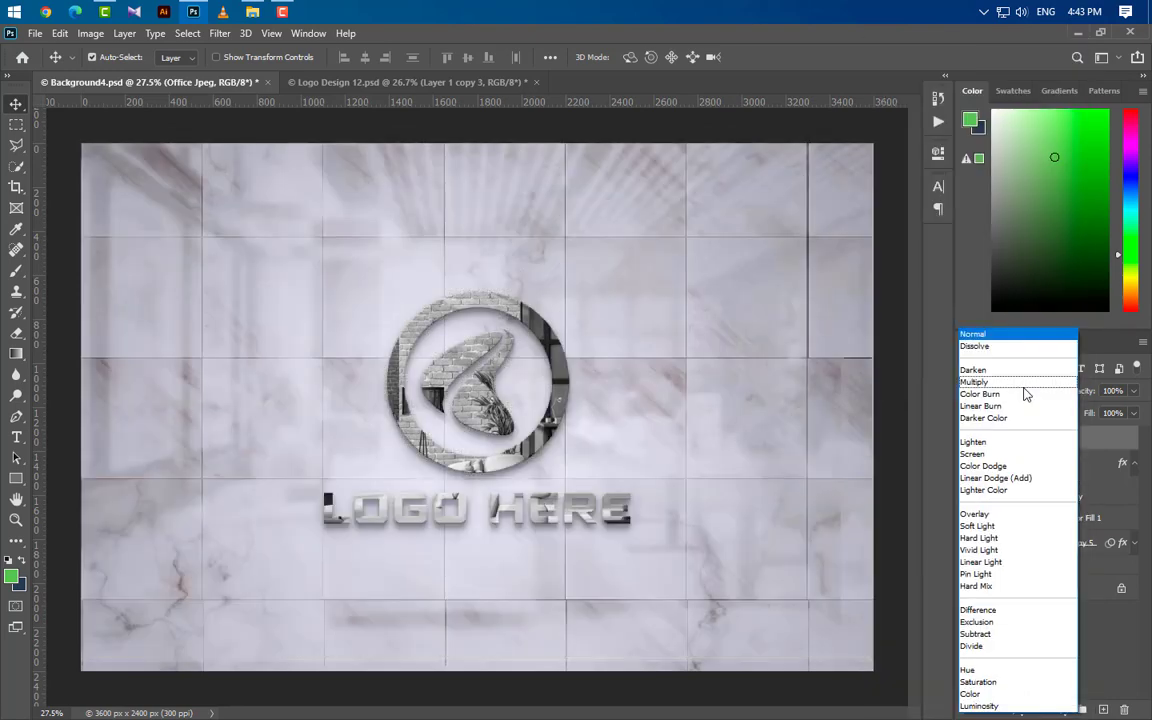
left_click(1004, 526)
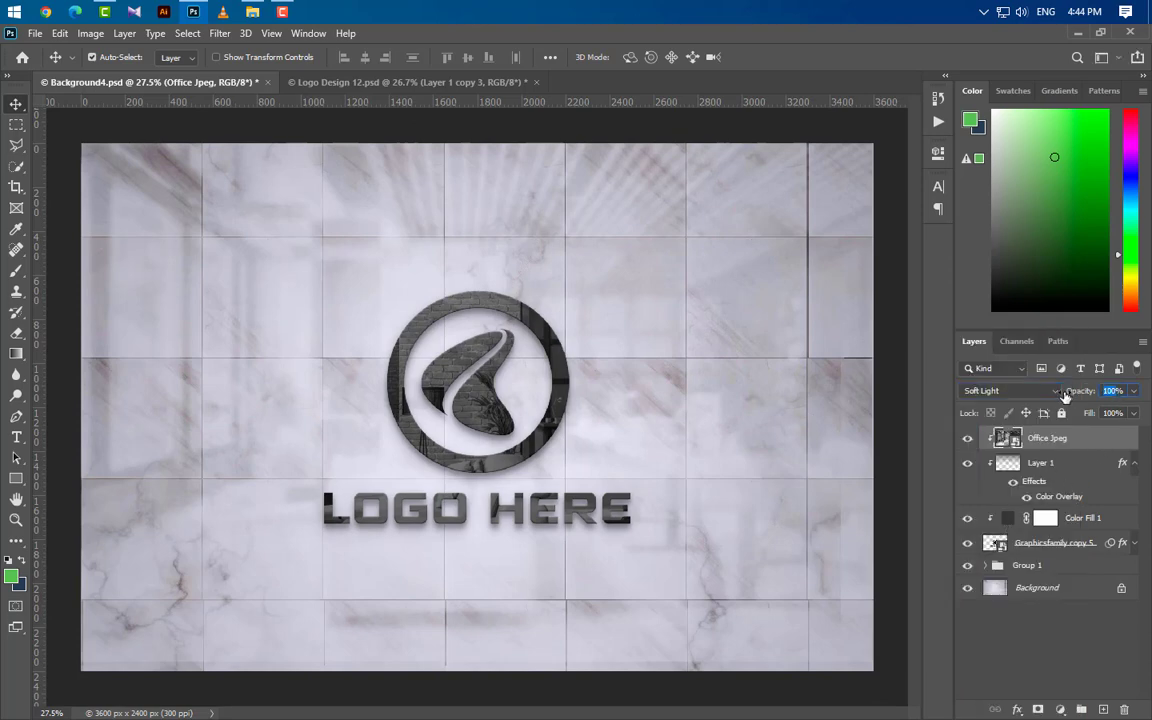
type("50")
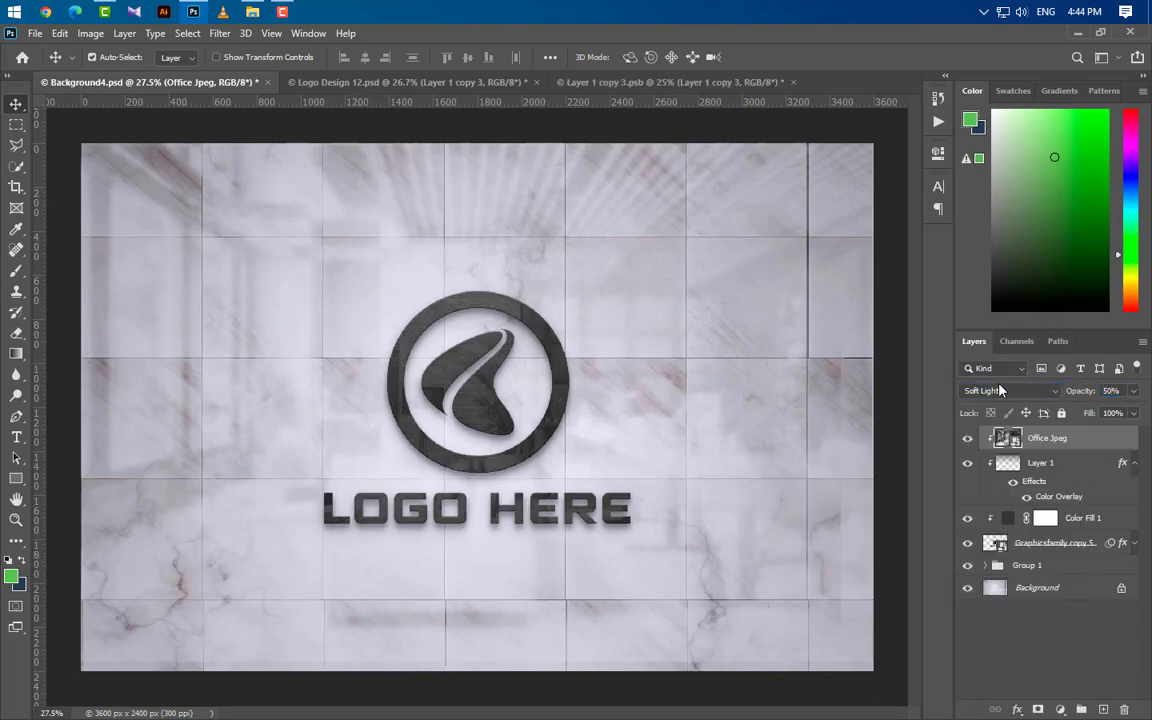
Step: Apply a Gaussian Blur with a 20 px radius to the Office Jpeg layer
left_click(226, 35)
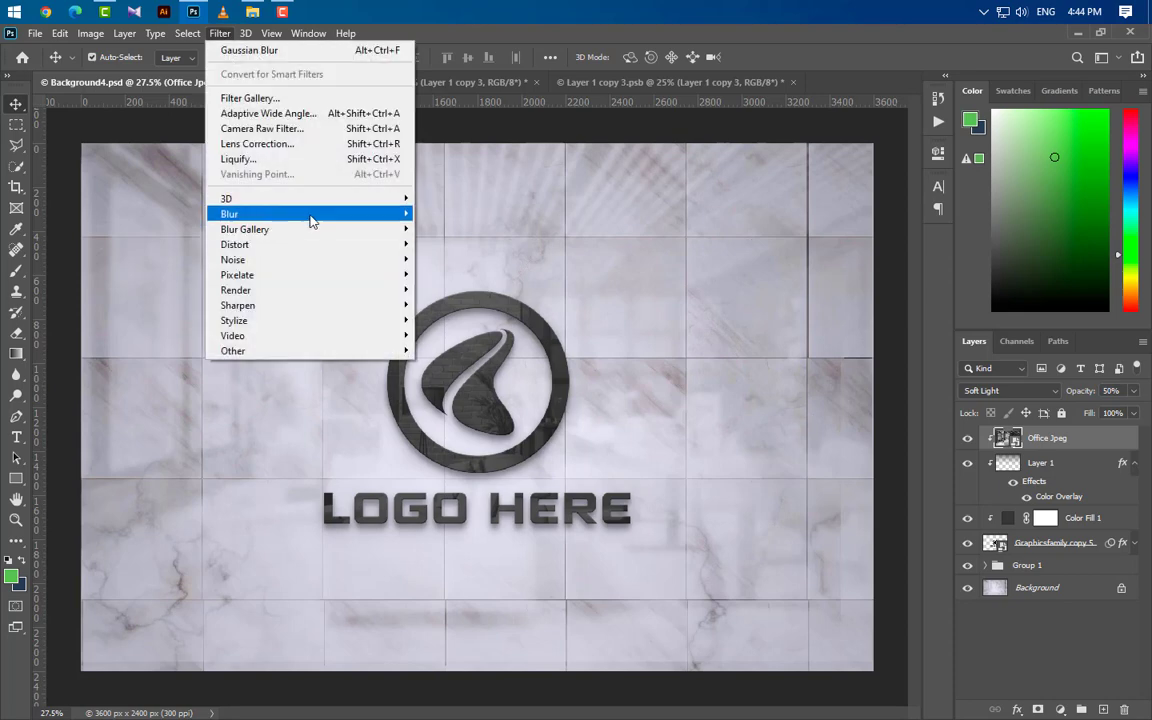
mouse_move(314, 219)
left_click(457, 274)
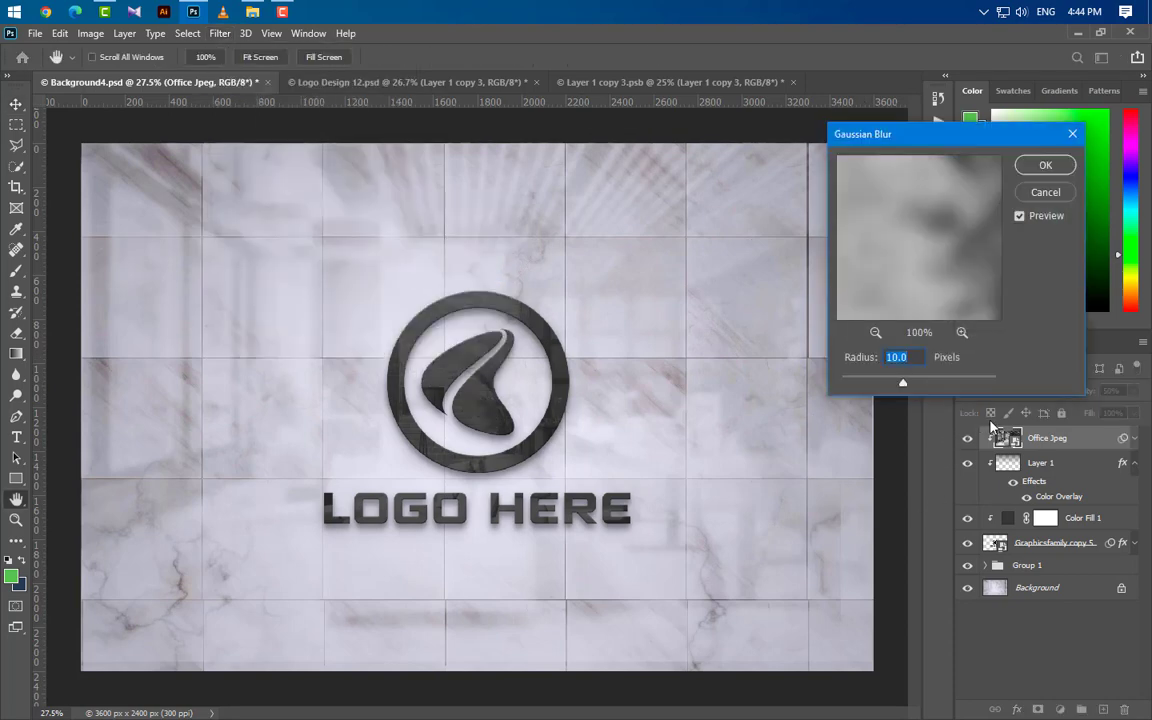
type("20")
left_click(1045, 166)
Step: Duplicate the Office Jpeg layer and set the copy's opacity to 20%
left_click_drag(998, 438, 1104, 710)
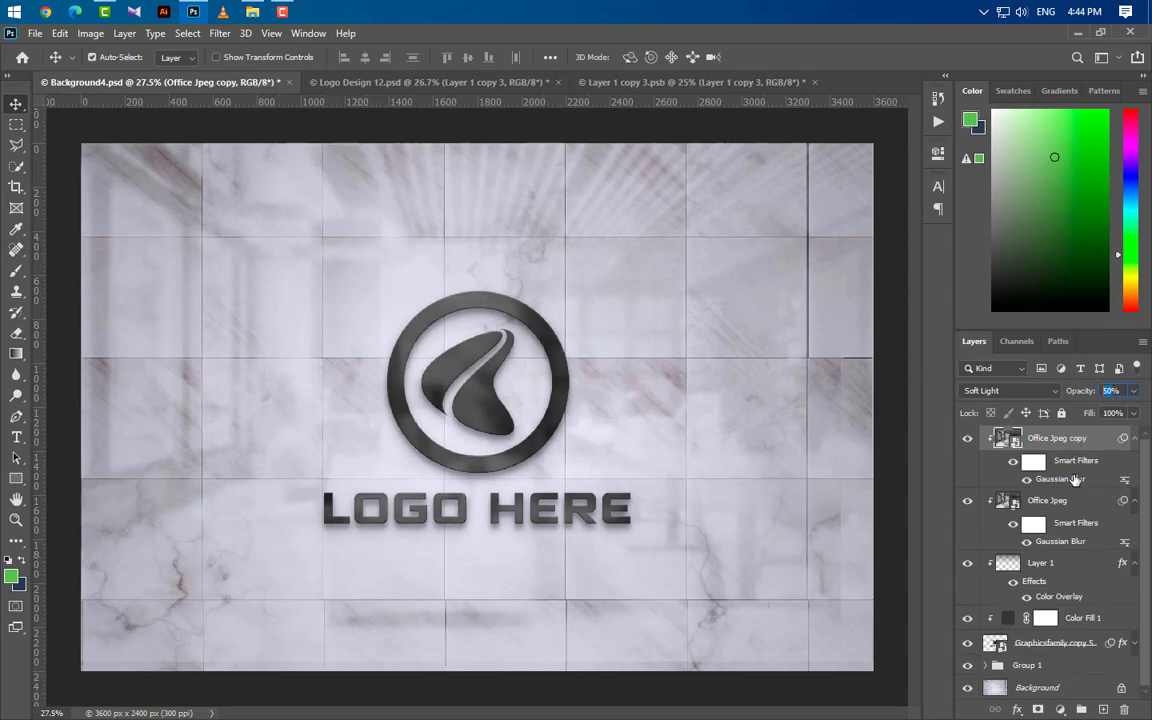
type("20")
key("Return")
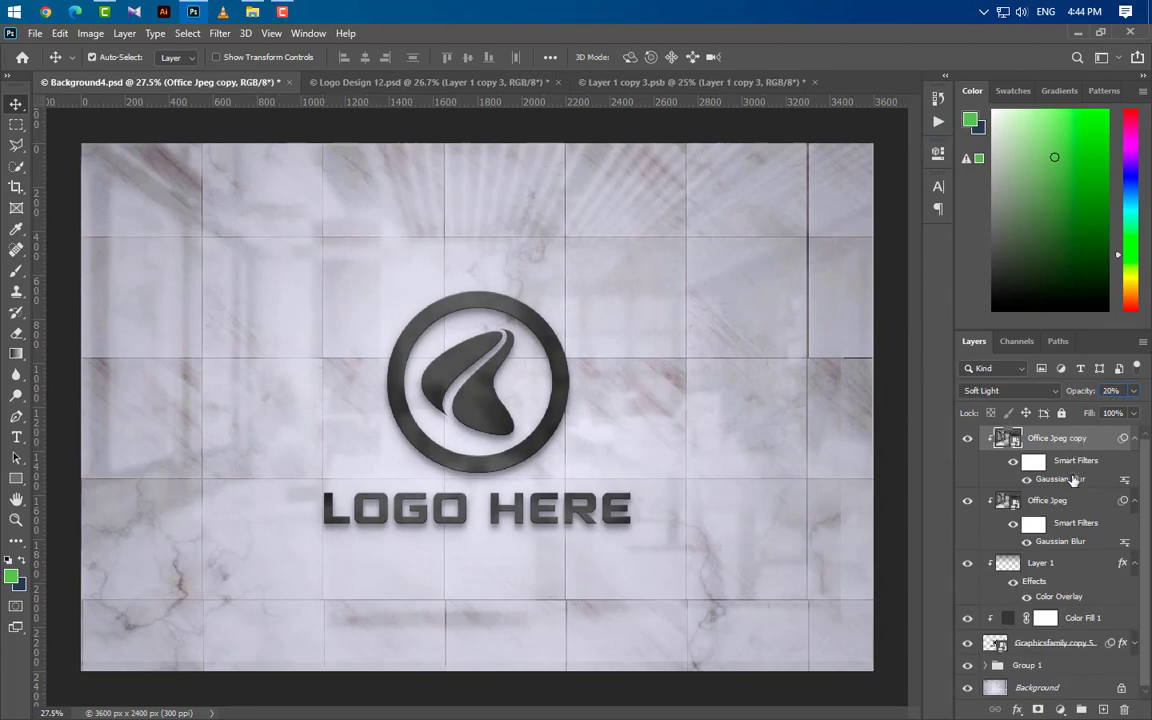
Step: Collapse the effects of Layer 1 and the smart filters of both Office Jpeg layers
left_click(1134, 563)
left_click(1134, 500)
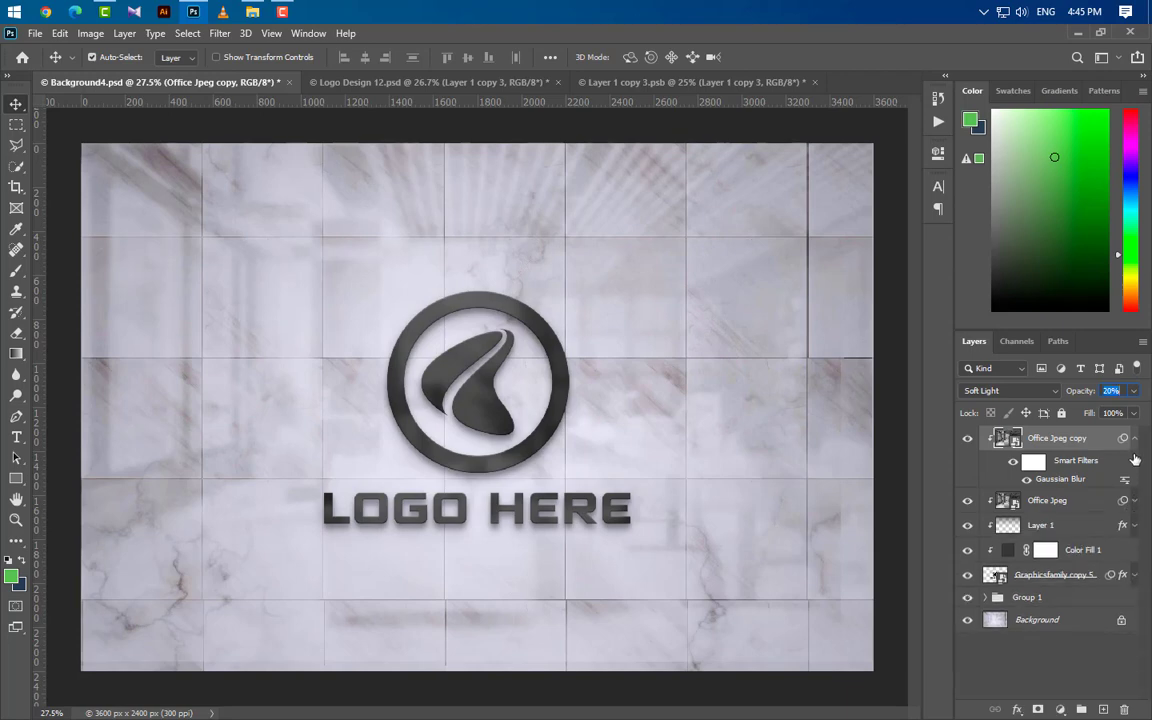
left_click(1134, 438)
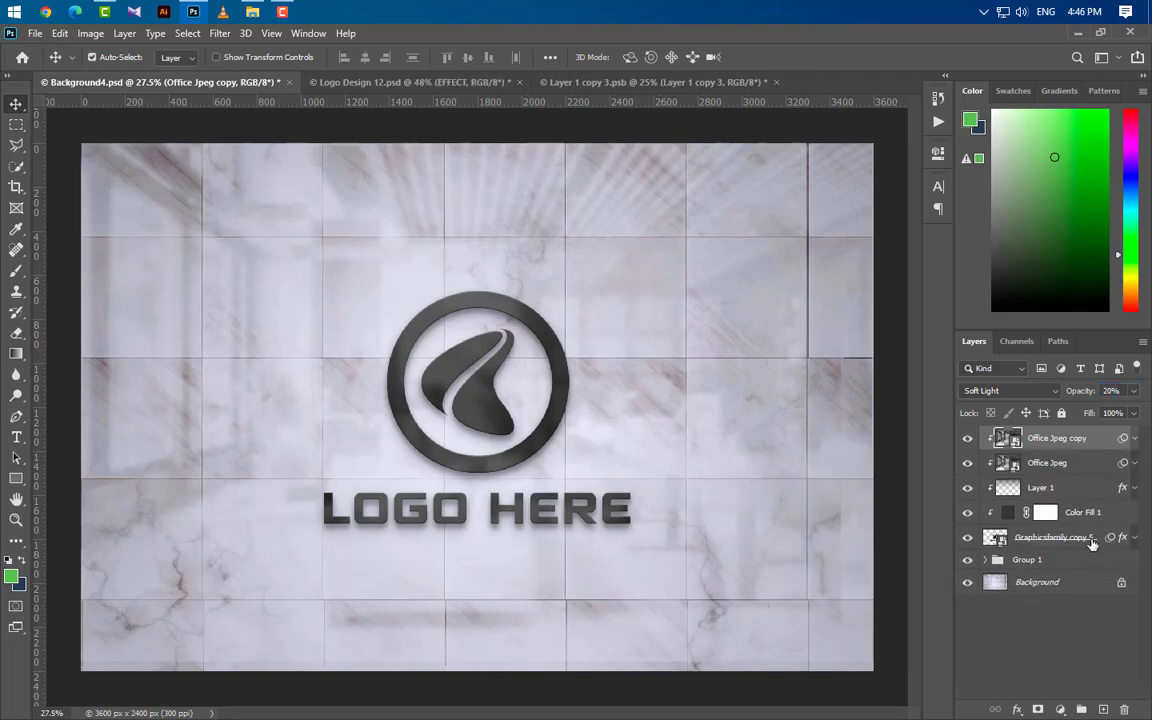
Step: Duplicate the Graphicsfamily copy 5 logo layer and move the duplicate to the top of the layer stack
left_click(1092, 540)
left_click_drag(1090, 540, 1103, 708)
left_click_drag(1085, 538, 1090, 437)
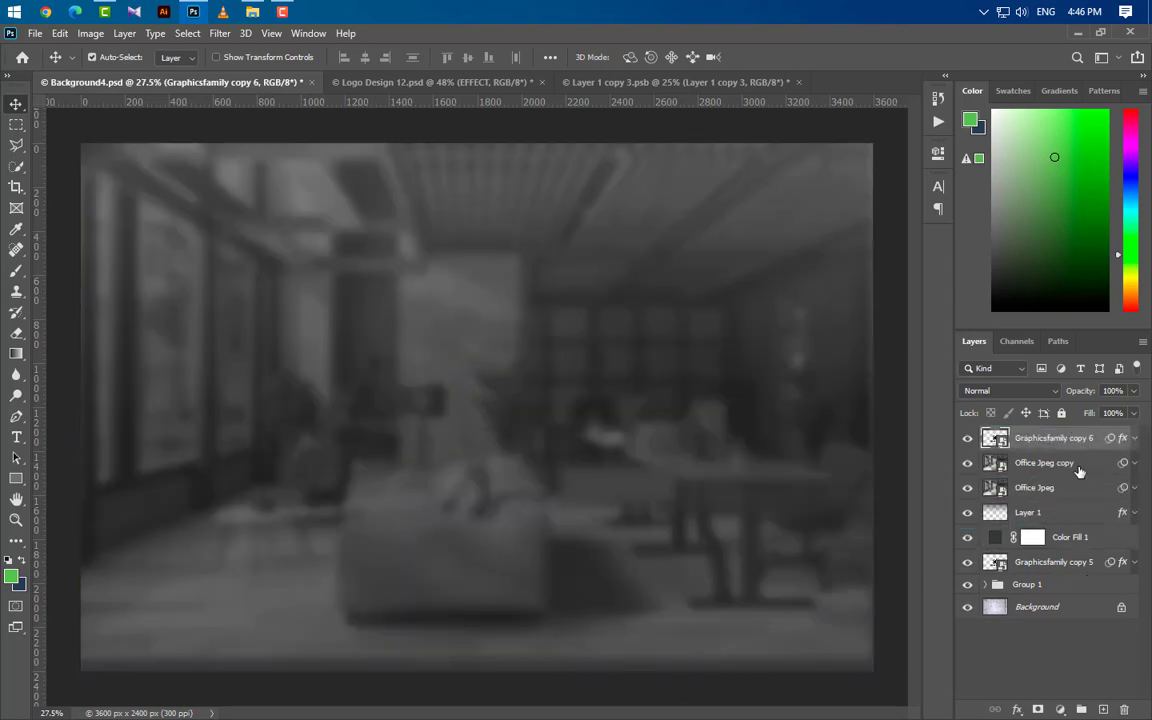
Step: Clip Color Fill 1, Layer 1, Office Jpeg and Office Jpeg copy together to Graphicsfamily copy 5 again
left_click(1098, 537)
left_click(1090, 512, "ctrl")
left_click(1086, 488, "ctrl")
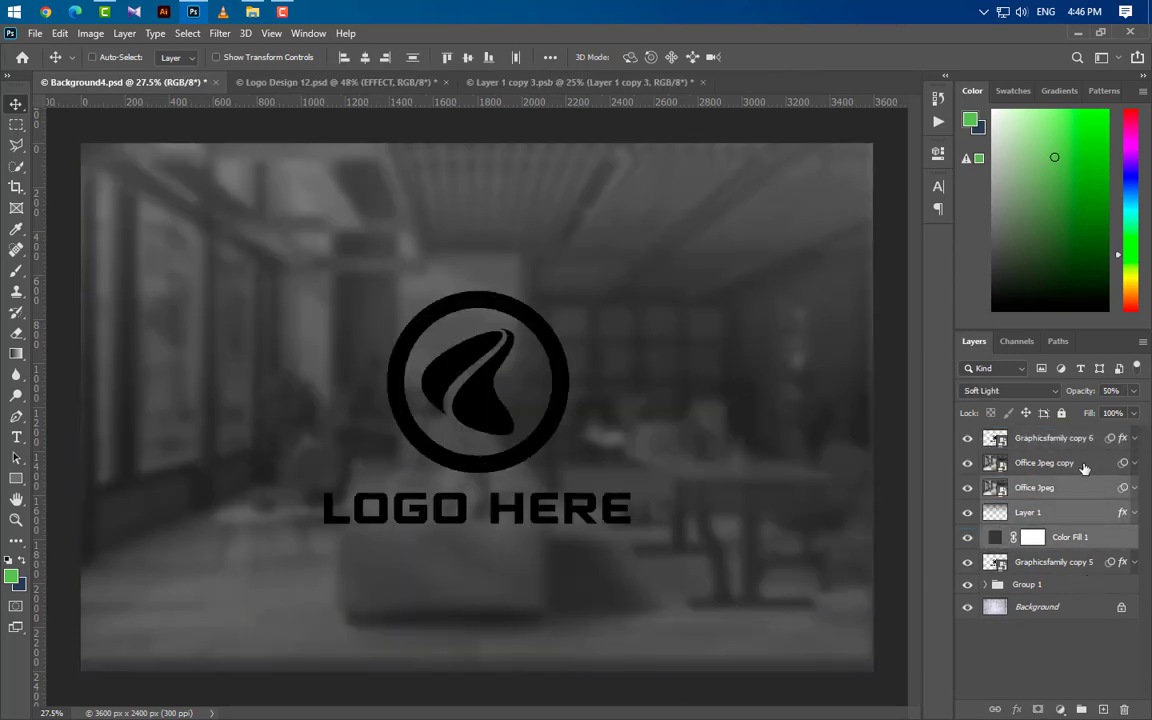
left_click(1085, 466, "ctrl")
right_click(1084, 468)
left_click(921, 386)
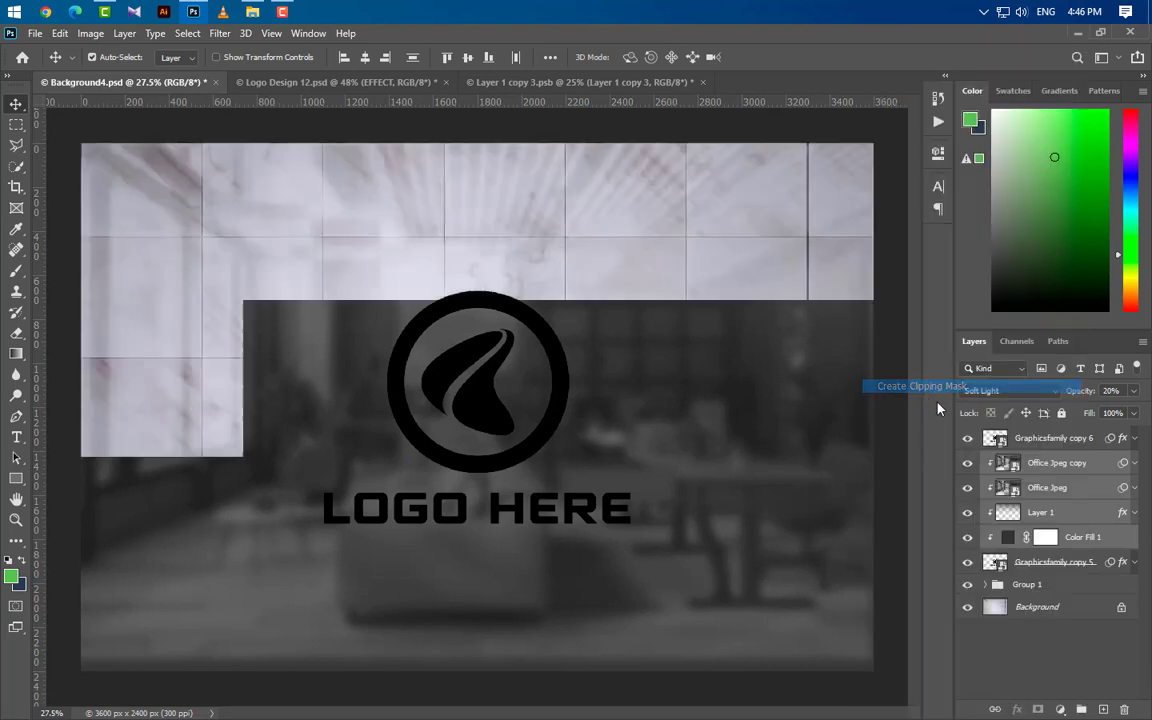
Step: Set the fill of the Graphicsfamily copy 6 layer to 0%
left_click(1076, 439)
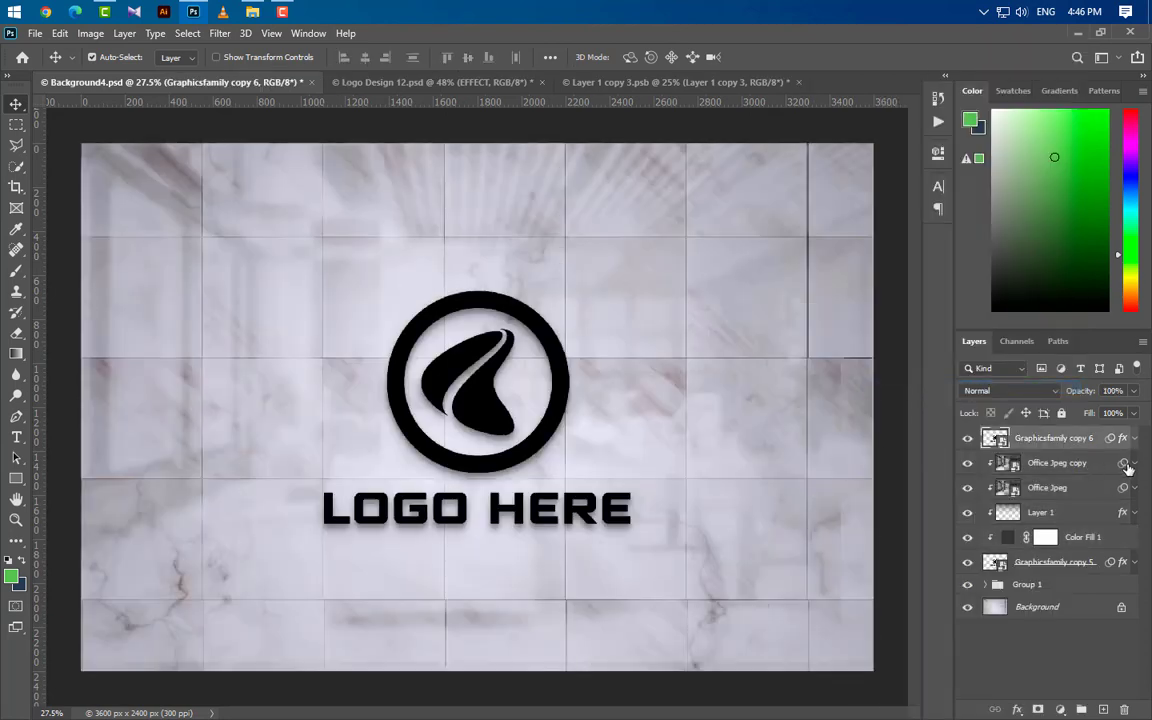
left_click(1135, 413)
left_click_drag(1141, 446, 1020, 395)
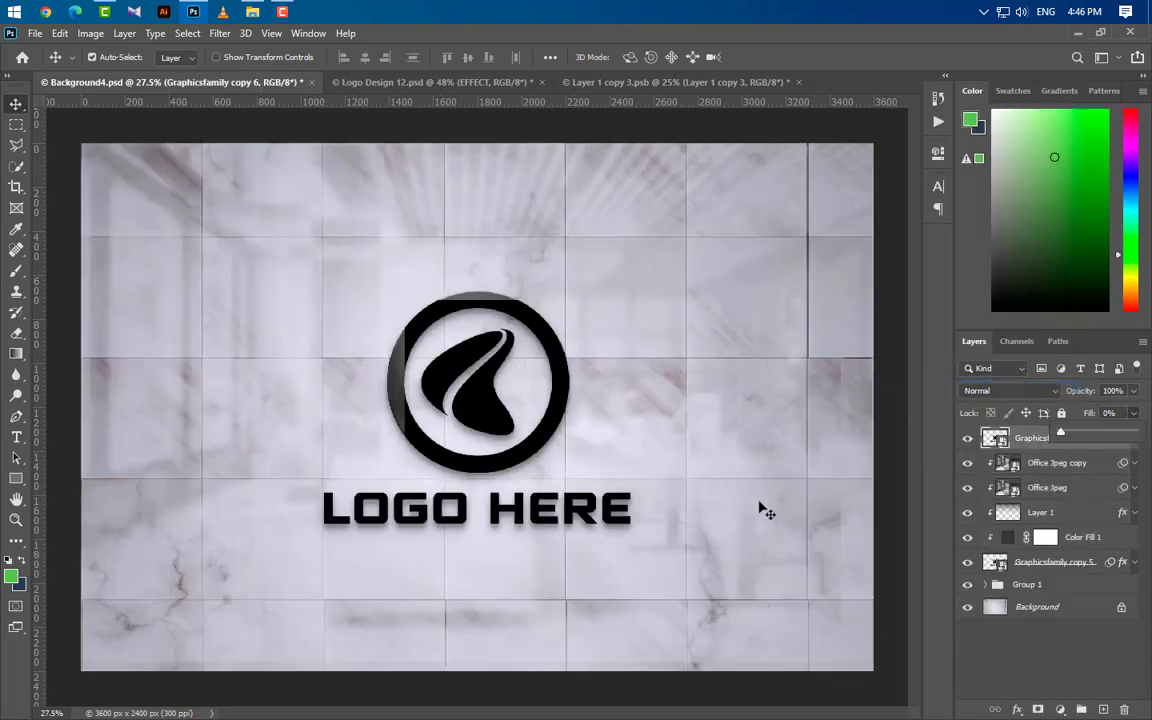
Step: Duplicate the Graphicsfamily copy 6 layer and expand the effects of the duplicate
scroll(484, 401, "up", 3)
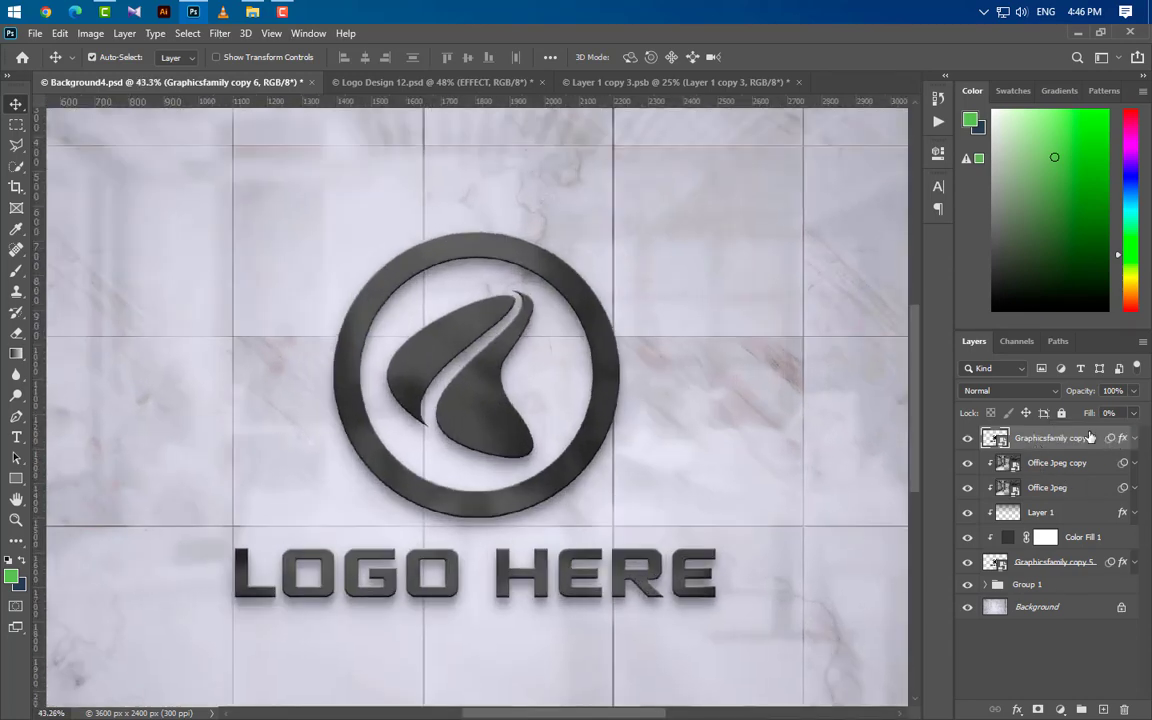
left_click_drag(1110, 438, 1104, 708)
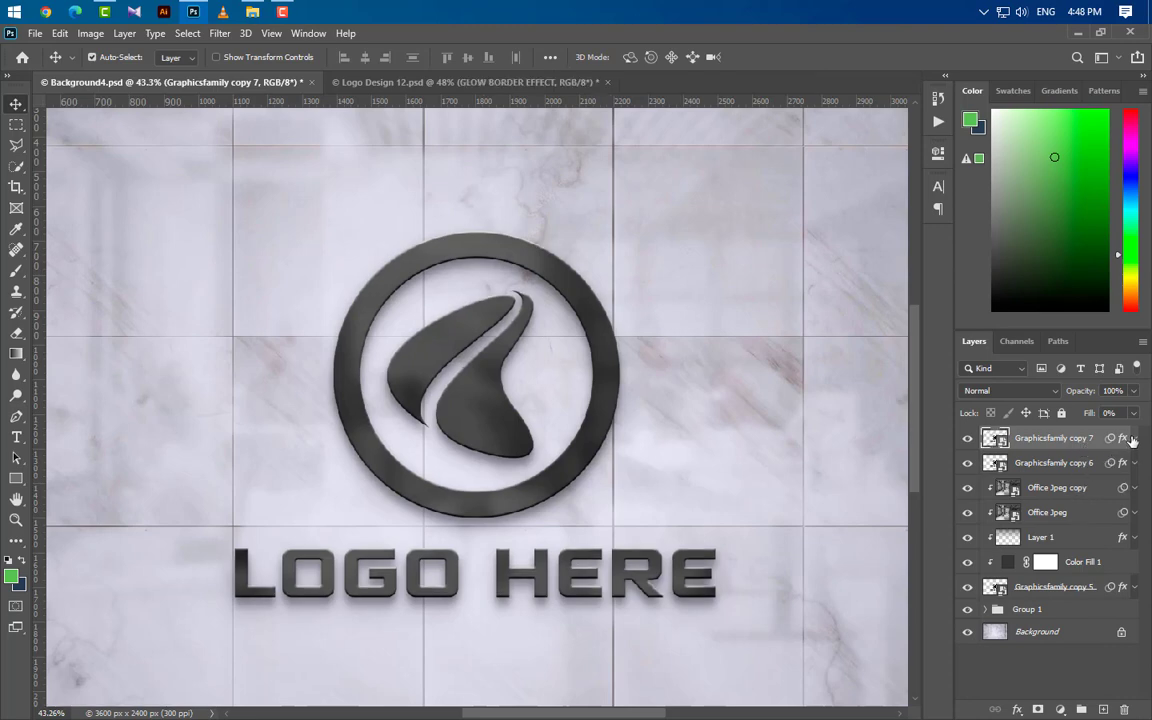
left_click(1134, 438)
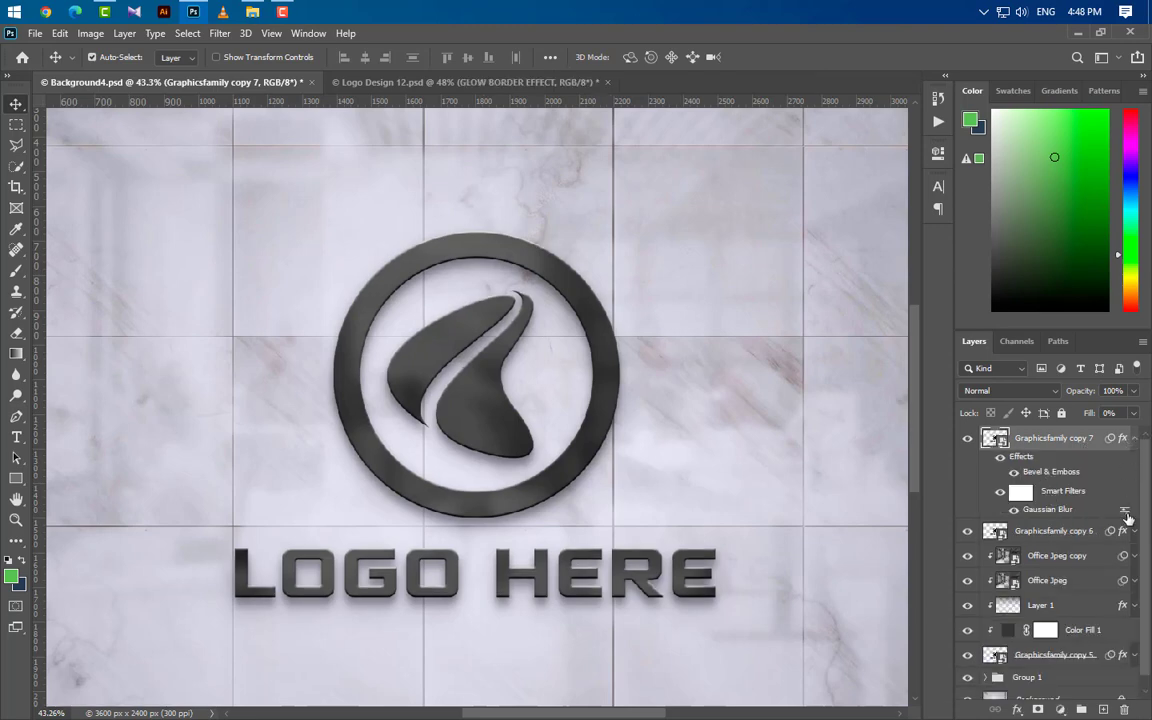
Step: Set the Bevel & Emboss of Graphicsfamily copy 7 to Outer Bevel, Smooth, depth 25%, size 40 px, soften 15 px and angle 120°
double_click(1050, 471)
left_click_drag(685, 284, 807, 193)
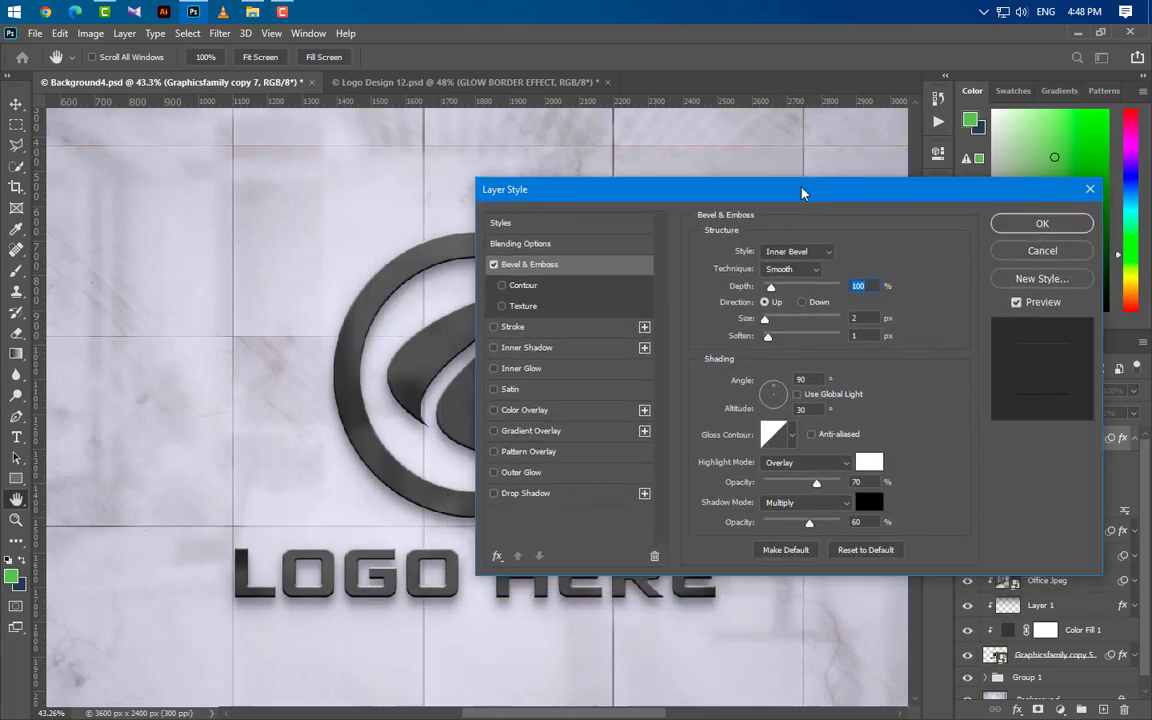
left_click(798, 251)
left_click(790, 241)
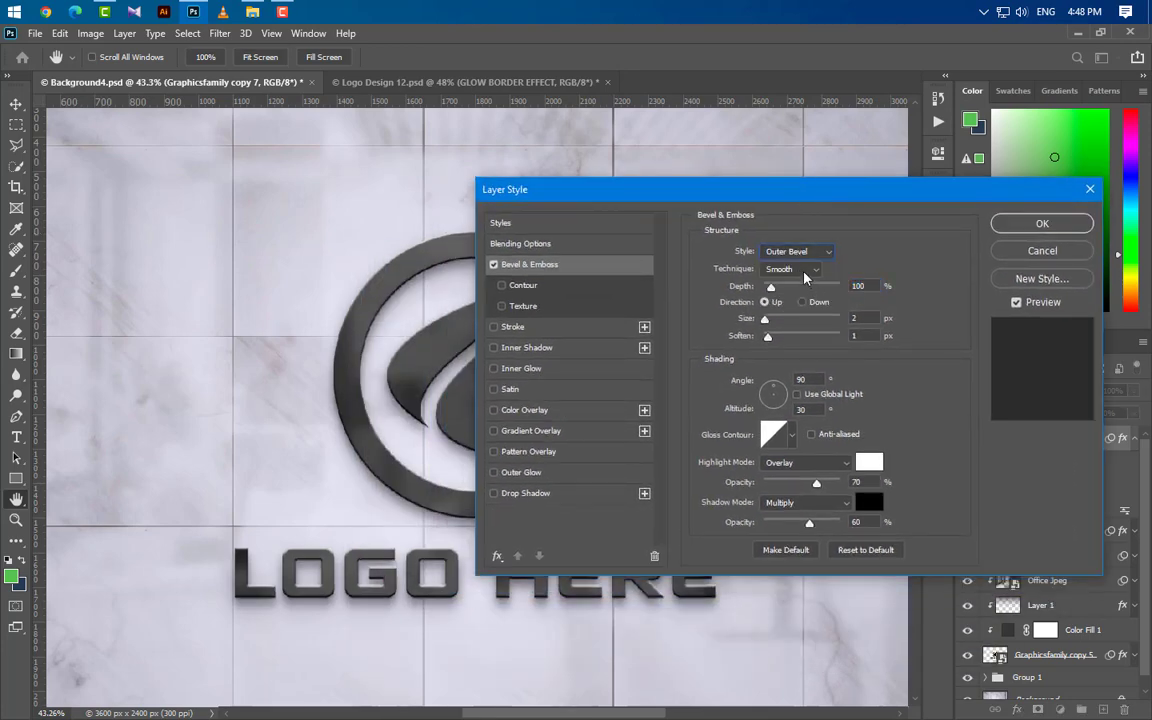
left_click(803, 270)
left_click(808, 276)
type("25")
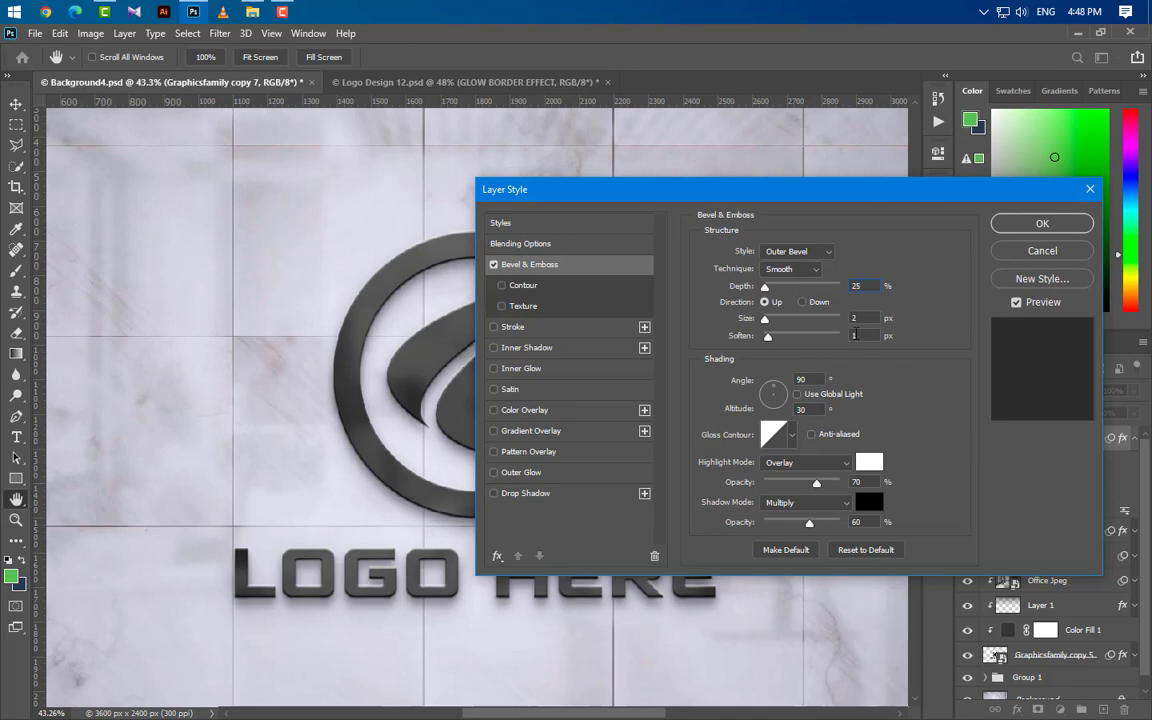
type("40")
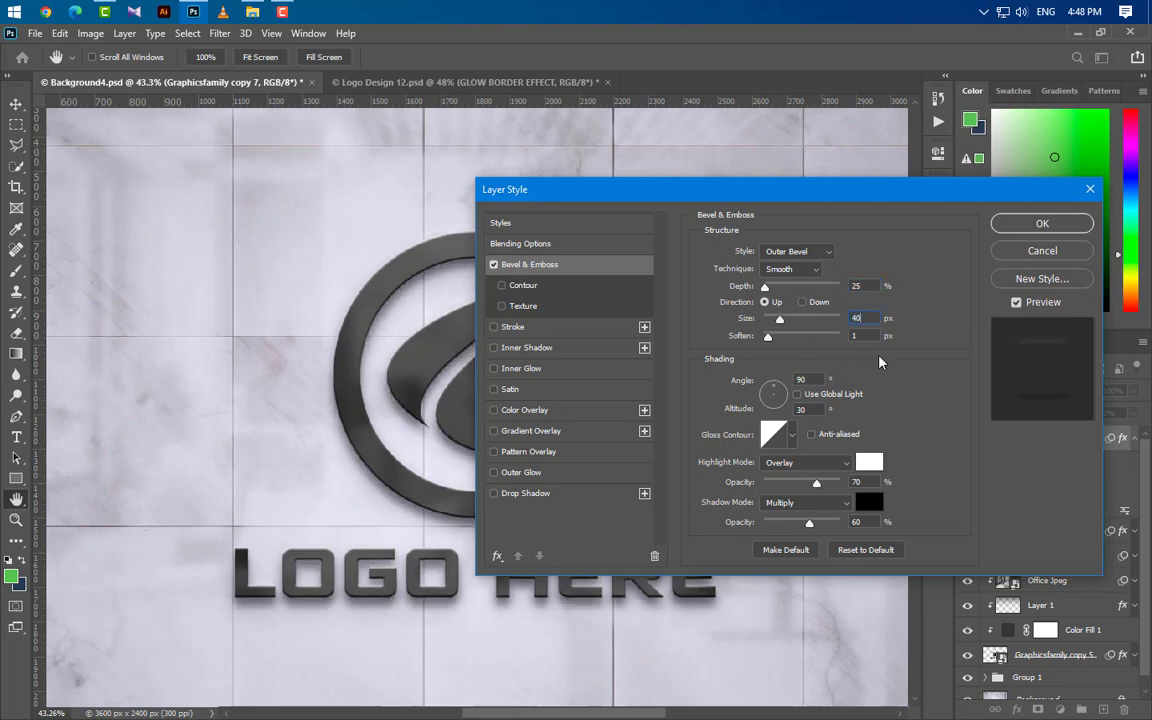
type("15")
type("120")
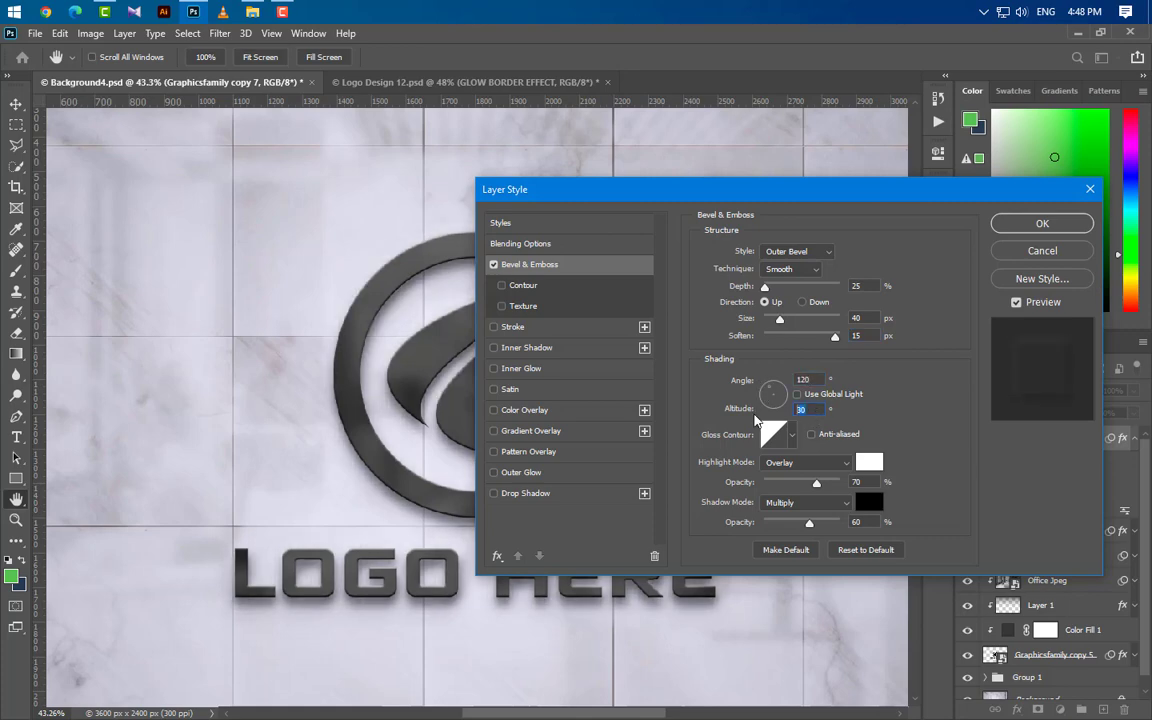
Step: Set the bevel's highlight mode to Linear Dodge (Add) at 35% opacity and its shadow opacity to 4%
left_click(805, 502)
left_click(820, 478)
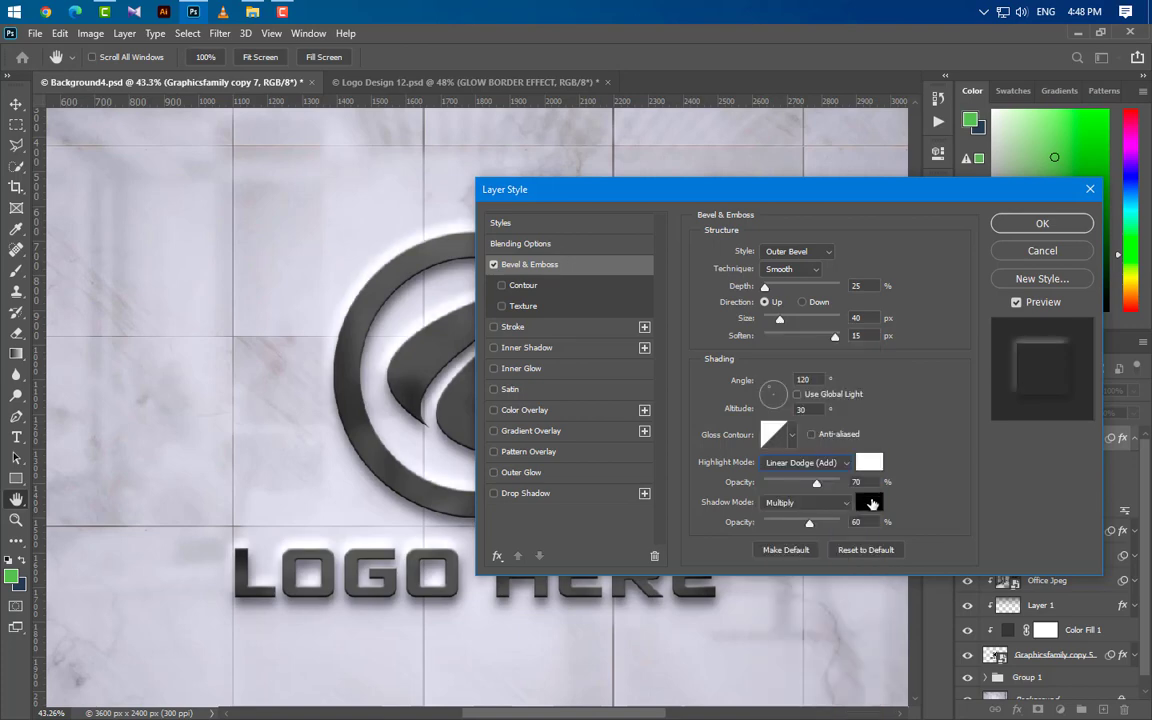
type("35")
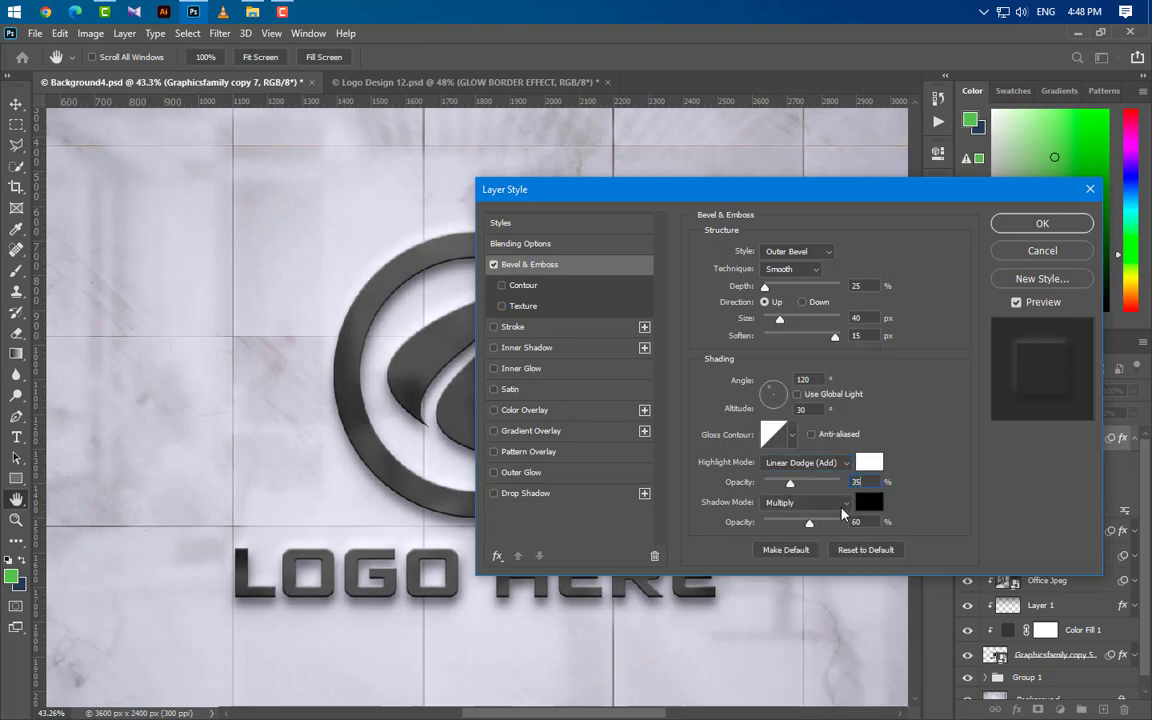
left_click(810, 522)
type("4")
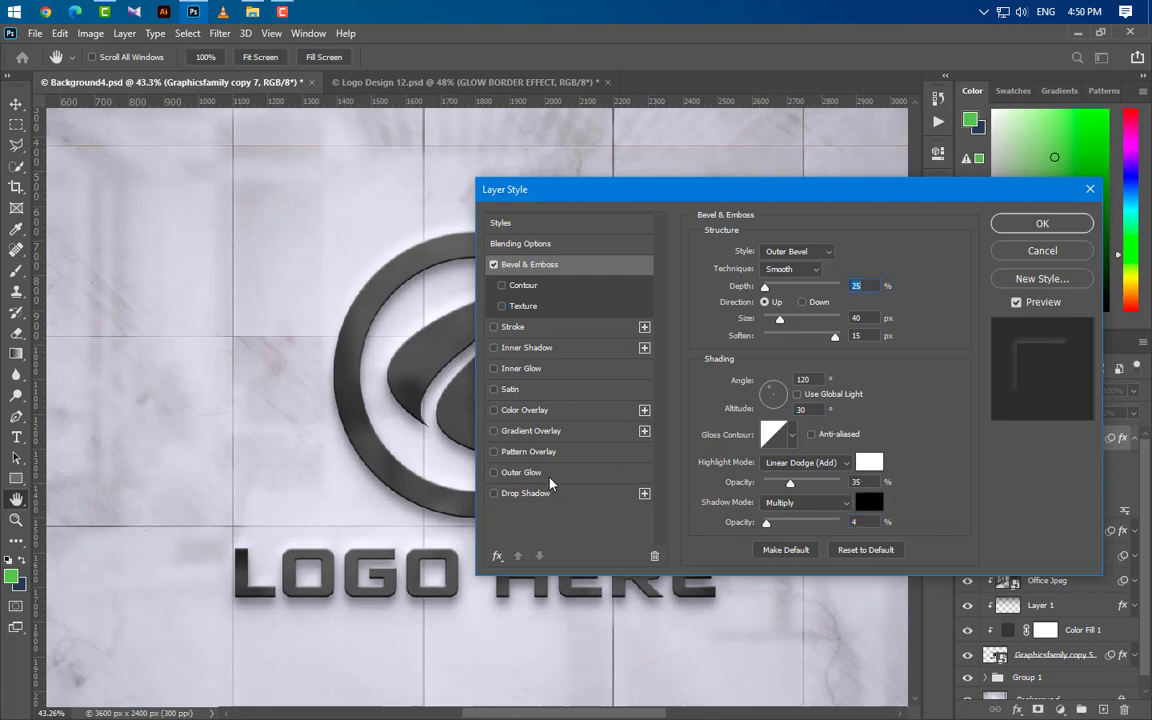
Step: Add an Outer Glow with the Color Dodge blend mode to Graphicsfamily copy 7 and apply the layer style
left_click(521, 472)
left_click(818, 252)
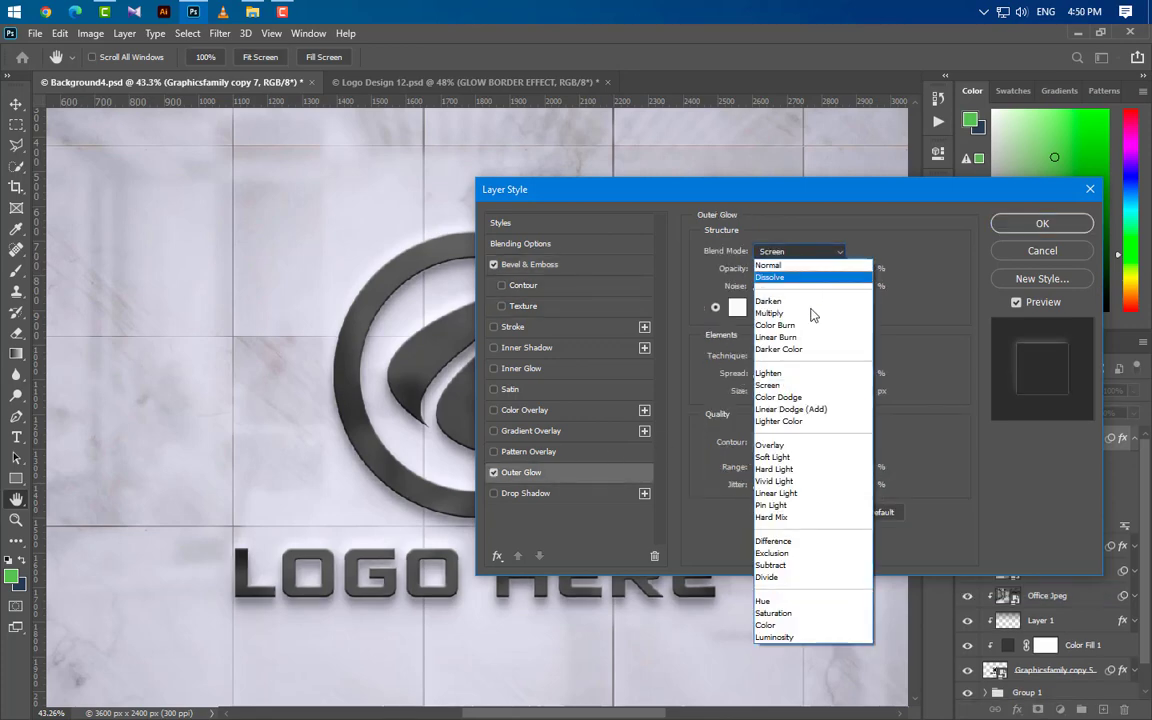
left_click(778, 397)
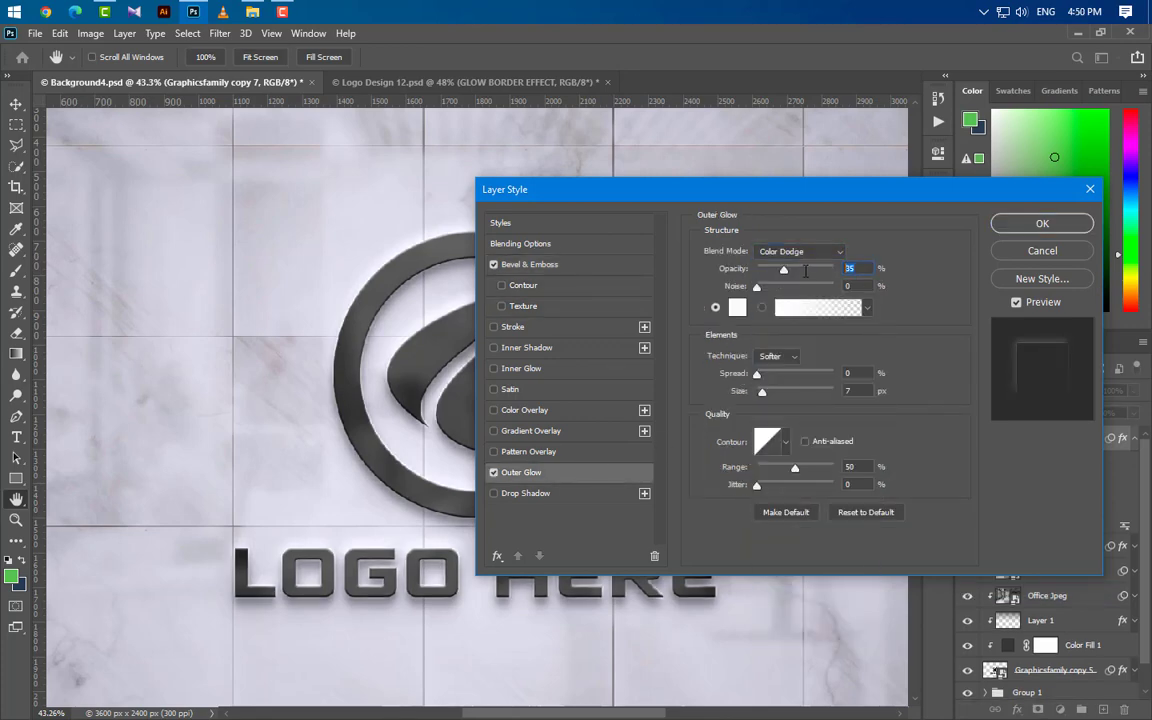
left_click(848, 391)
left_click(851, 467)
left_click(1042, 223)
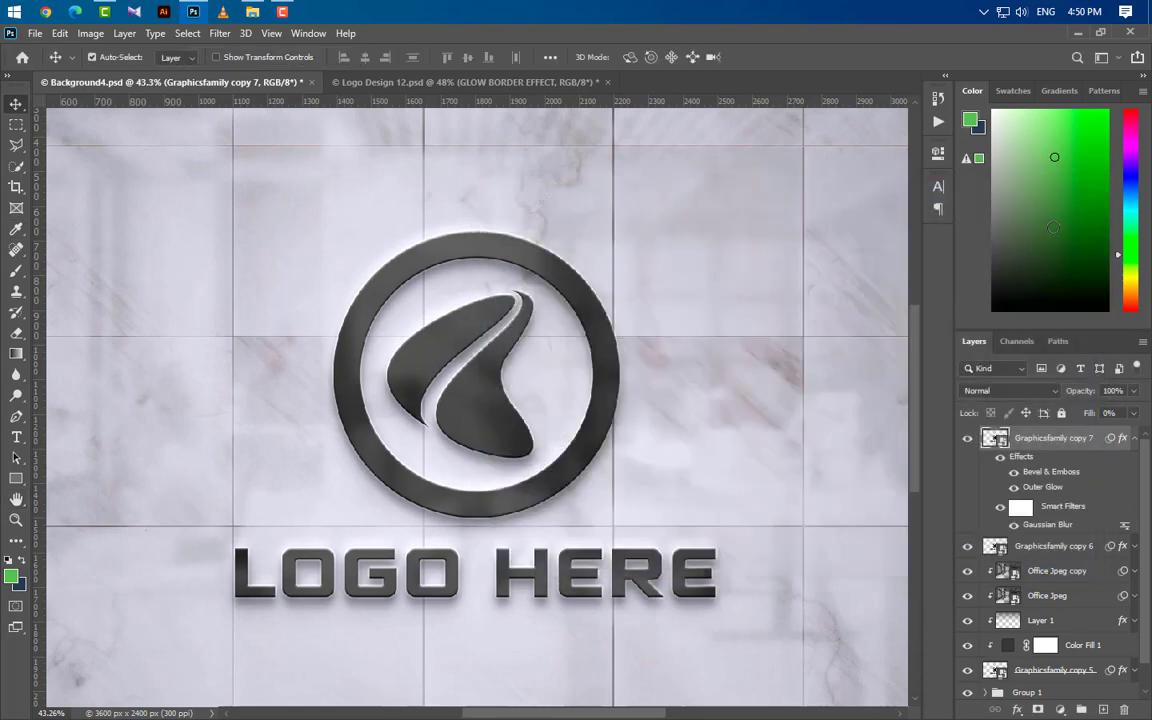
Step: Duplicate the Graphicsfamily copy 7 layer and delete the smart filters from the duplicate
left_click(1133, 440)
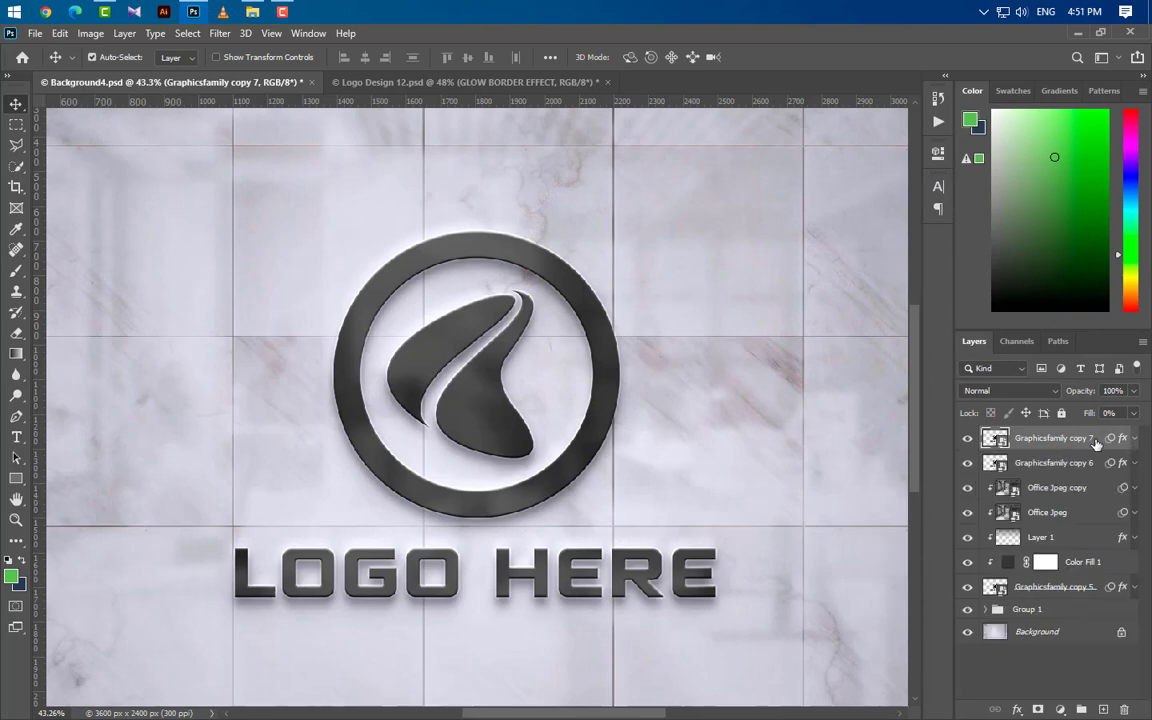
left_click_drag(1098, 441, 1104, 709)
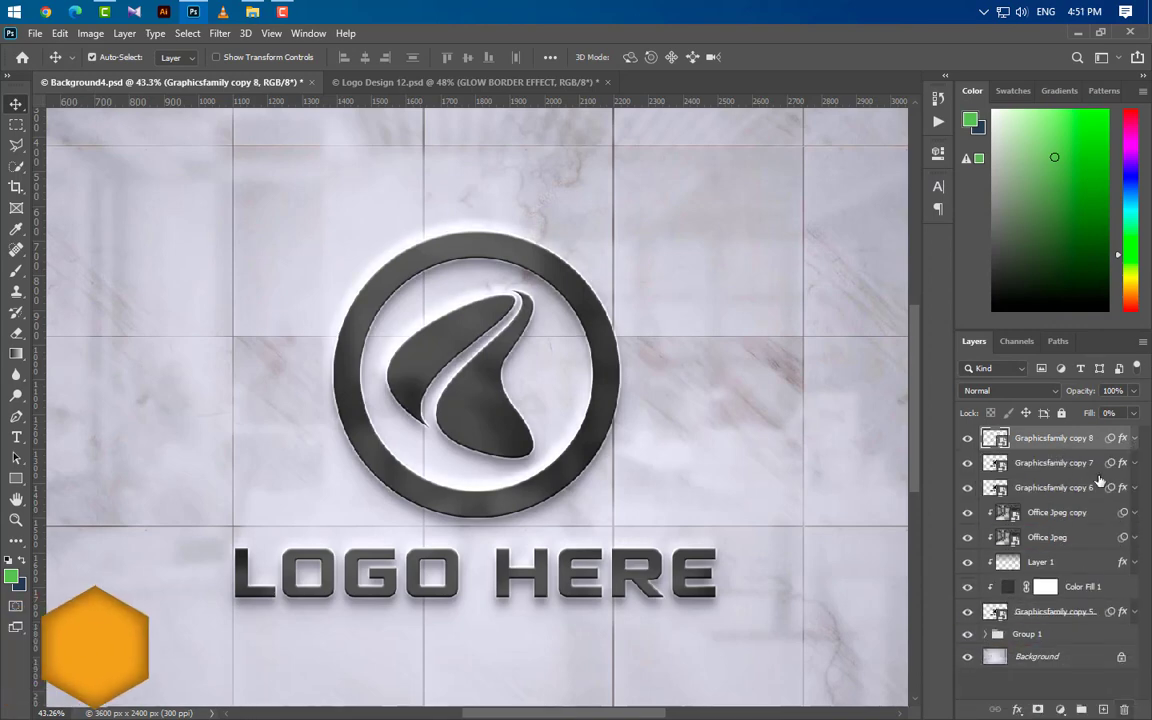
left_click(1133, 439)
left_click_drag(1110, 441, 1124, 709)
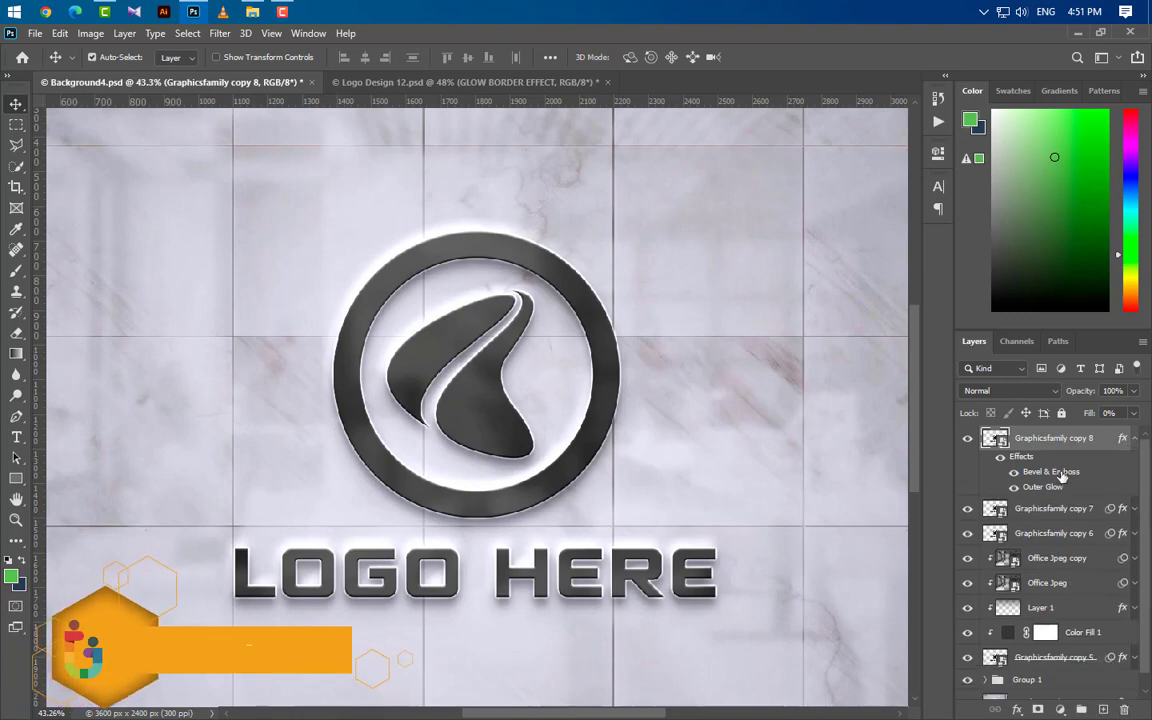
Step: Set the Bevel & Emboss of Graphicsfamily copy 8 to Inner Bevel, Smooth, depth 100%, size 7 px and soften 0 px
double_click(1051, 471)
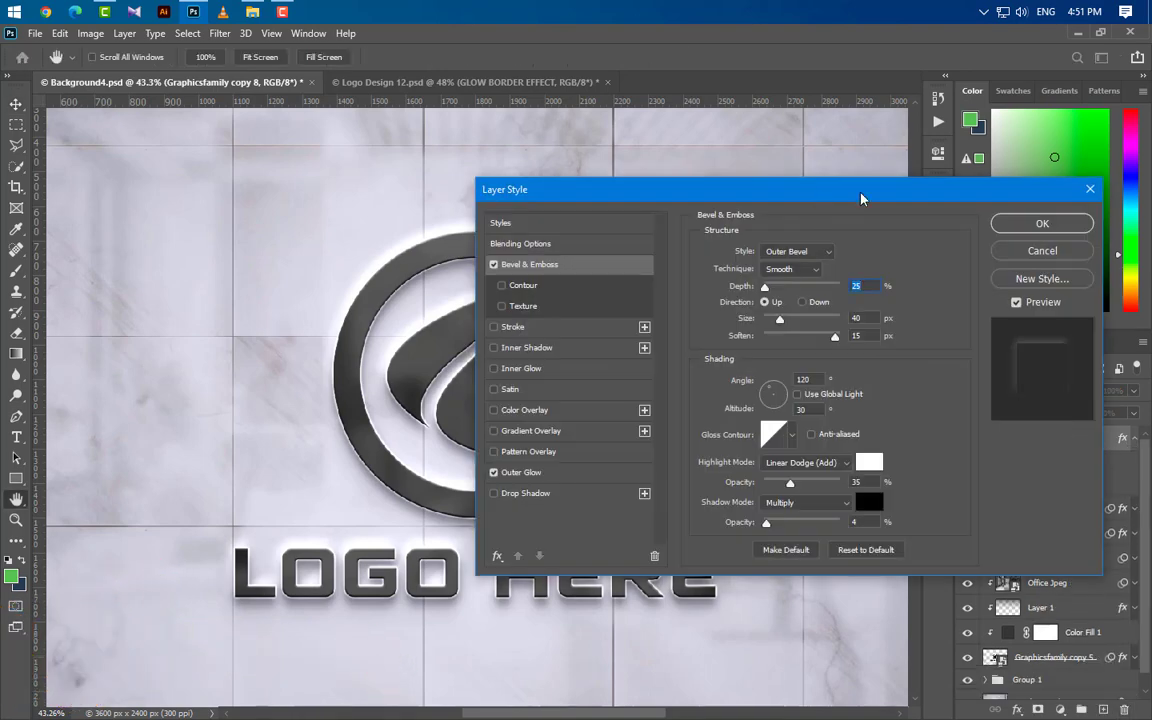
left_click_drag(774, 189, 894, 190)
left_click(918, 253)
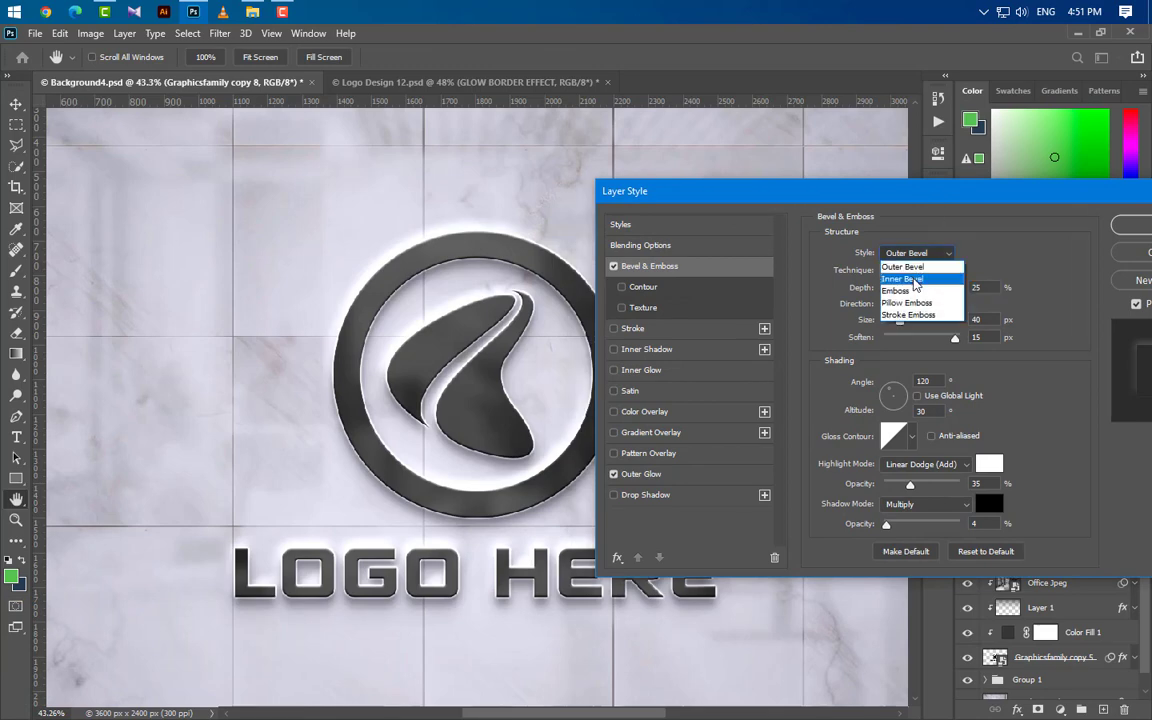
left_click(910, 278)
left_click(912, 271)
left_click(905, 271)
left_click_drag(984, 288, 918, 289)
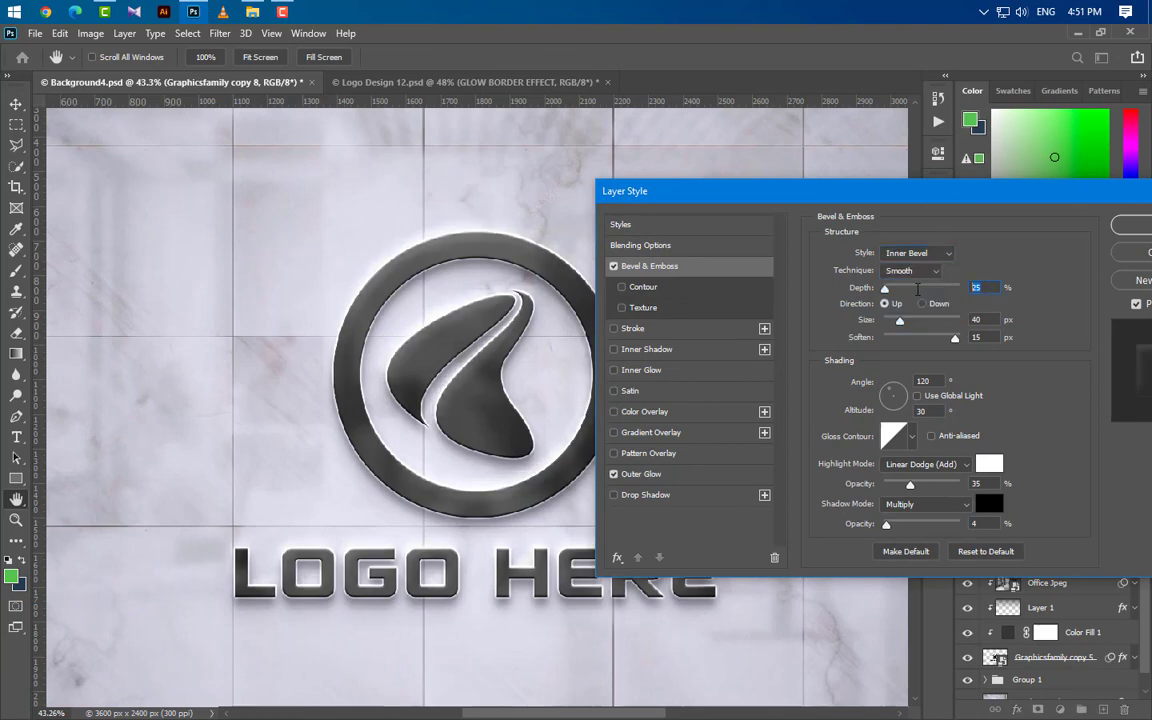
type("100")
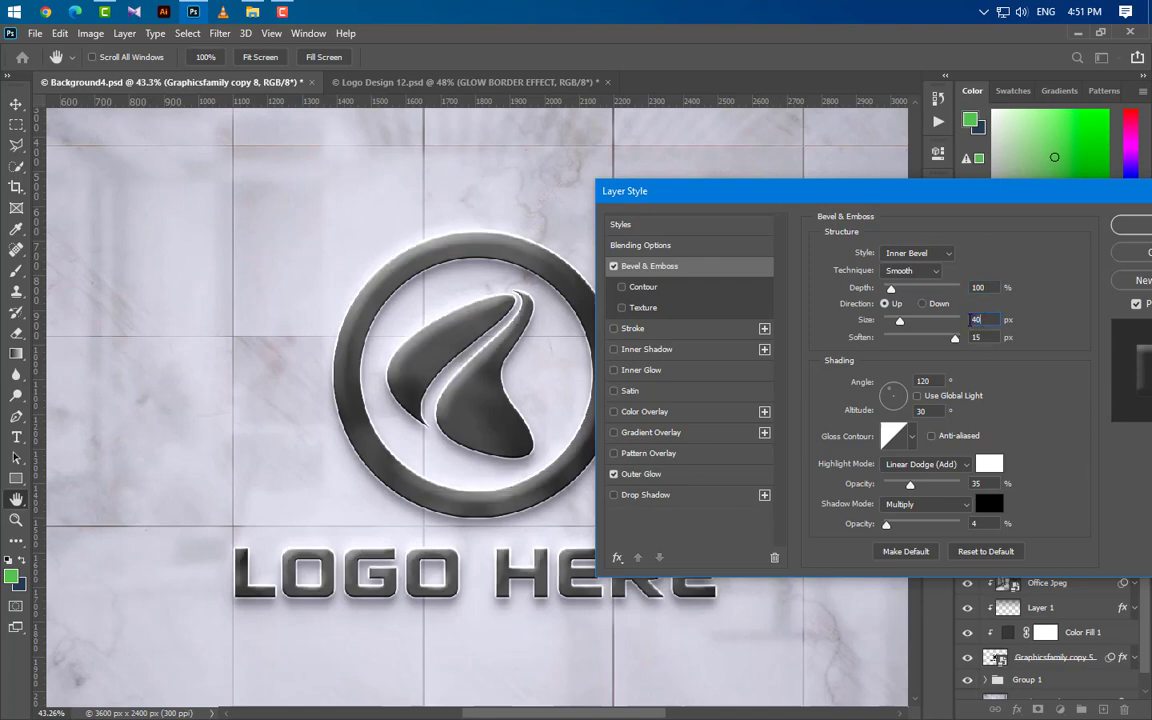
key("Tab")
type("7")
key("Tab")
type("0")
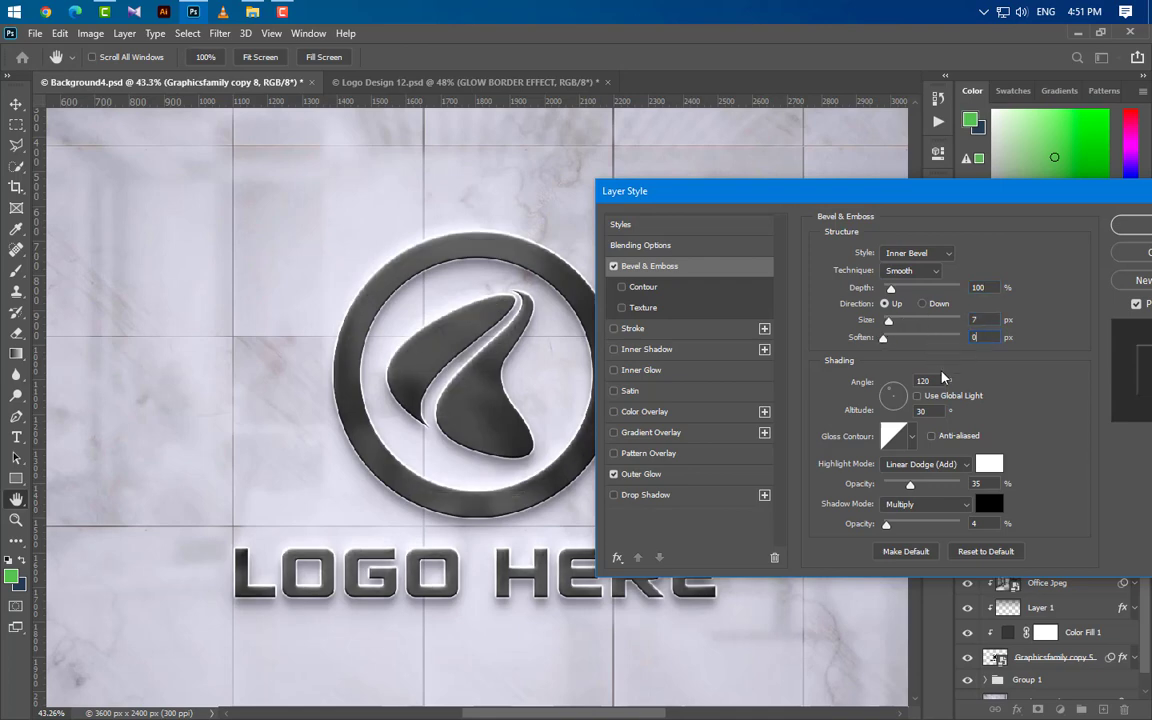
Step: Shade this bevel at a 90° angle, with Color Dodge highlights at 30% and Linear Burn shadows at 0% opacity
key("Tab")
type("90")
key("Tab")
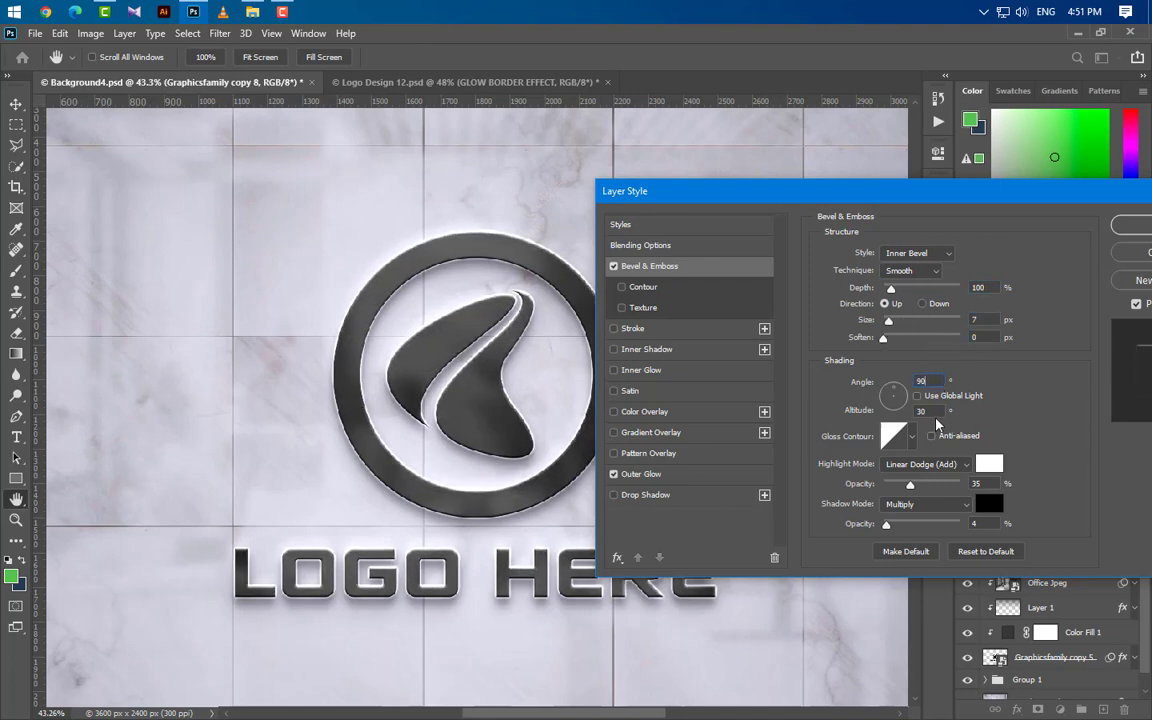
key("Tab")
key("Tab")
left_click(928, 464)
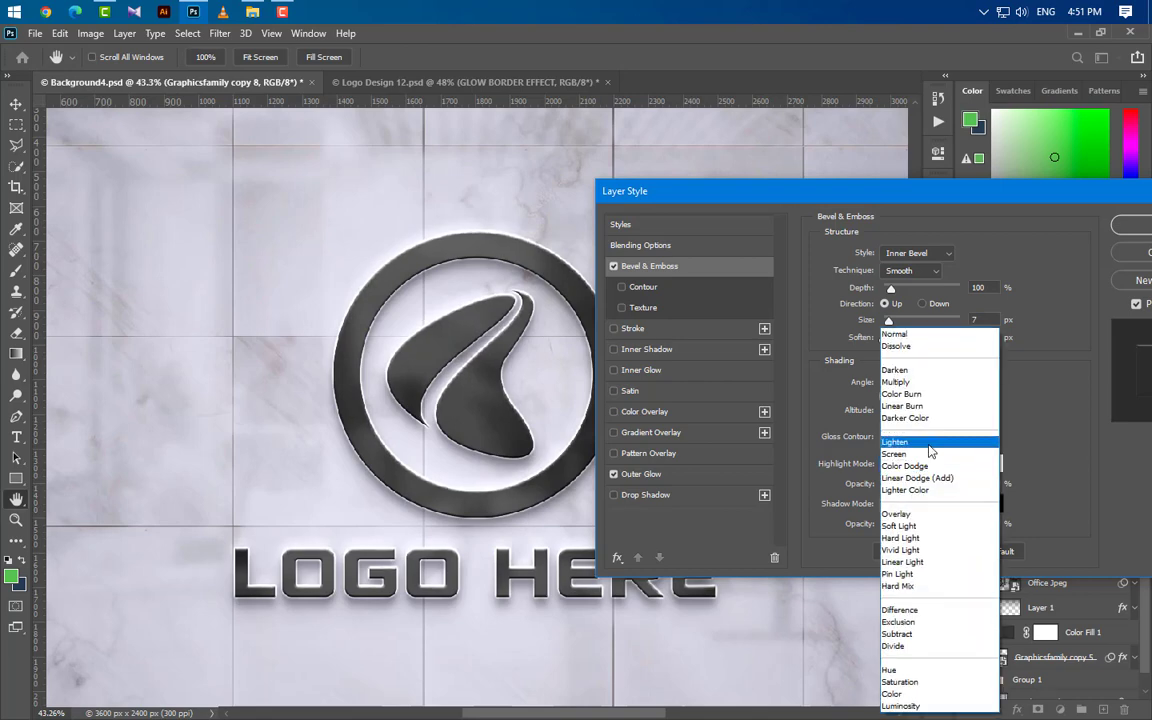
left_click(931, 467)
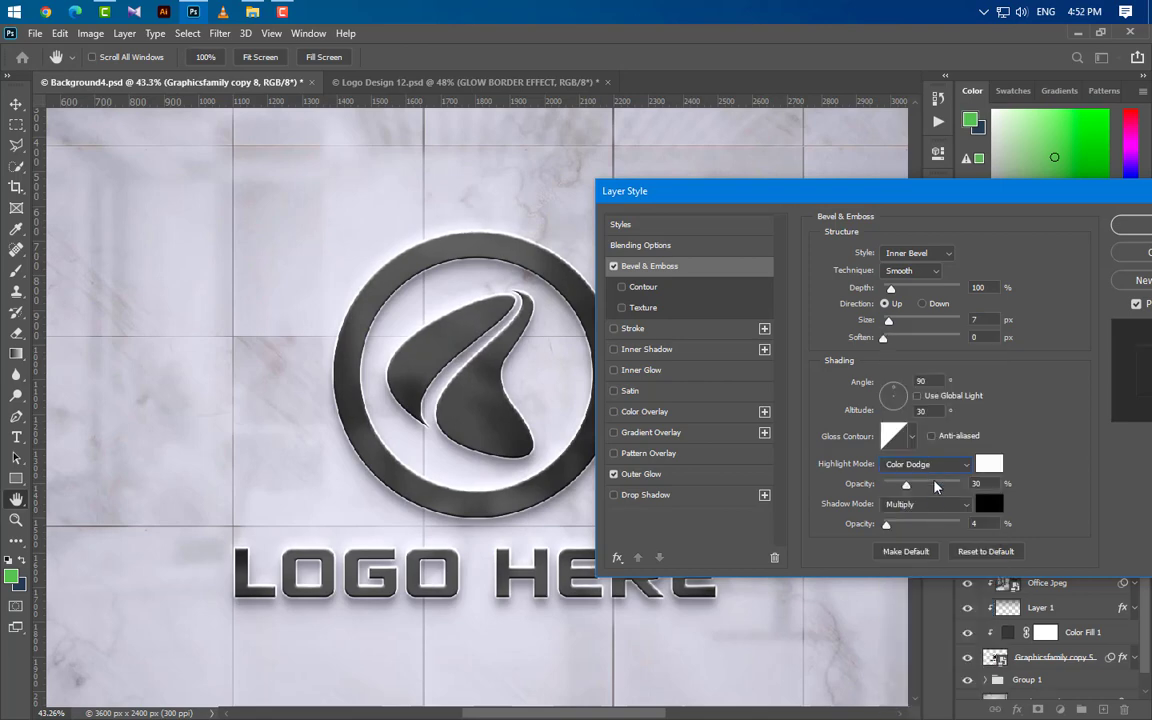
left_click(936, 505)
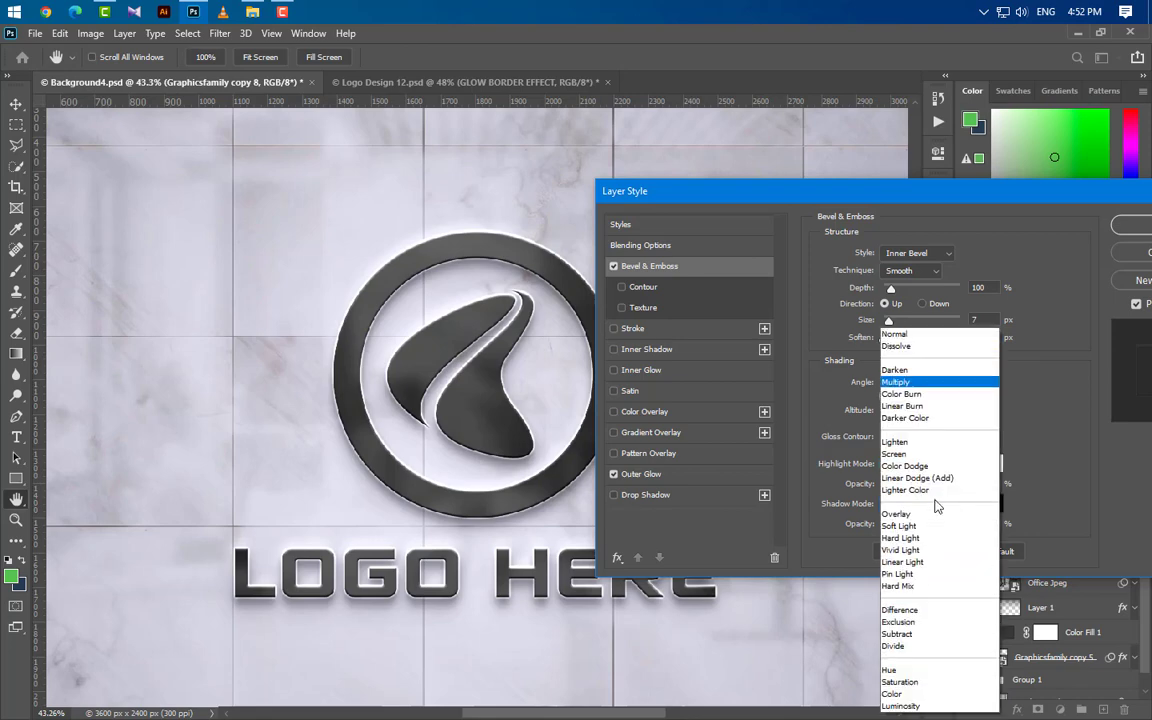
left_click(931, 408)
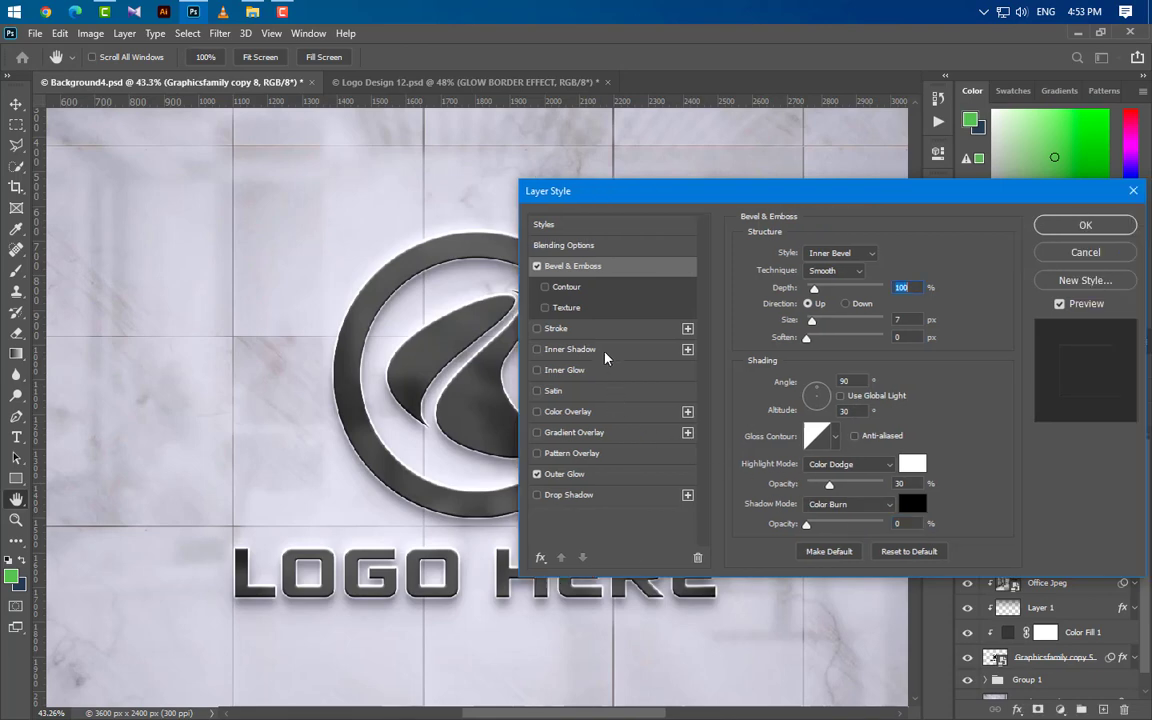
Step: Add a black Inner Shadow to Graphicsfamily copy 8 with Linear Burn blending and 0% opacity
left_click(605, 357)
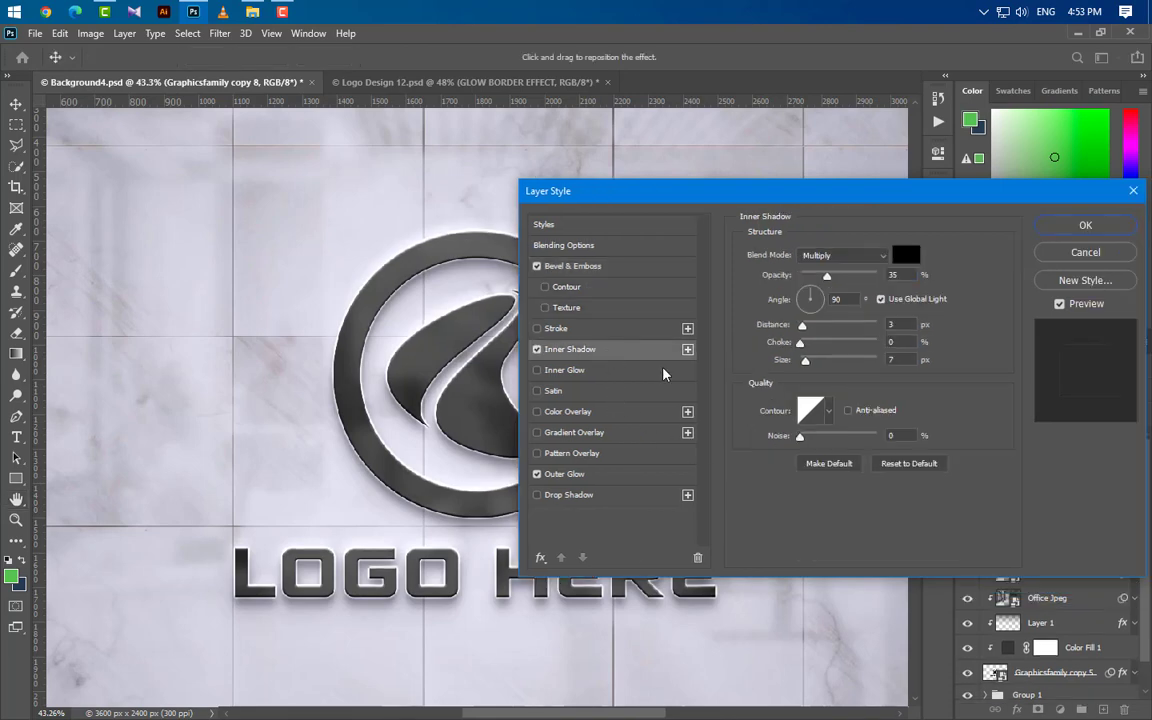
left_click(855, 258)
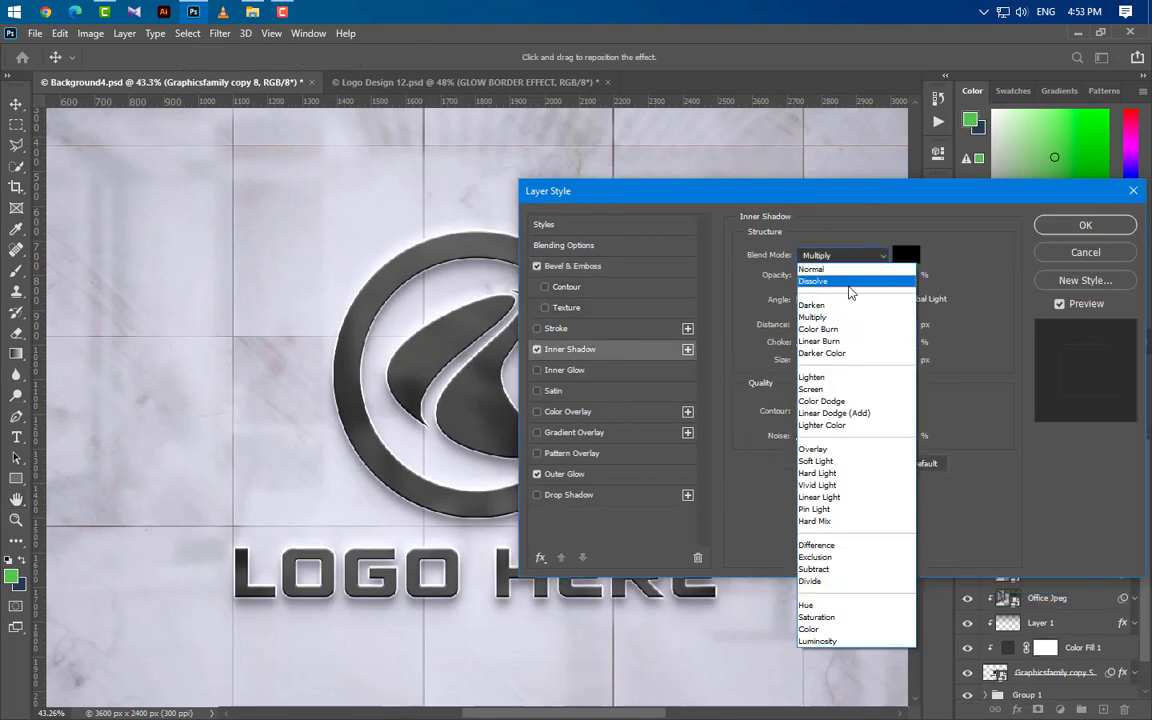
left_click(842, 342)
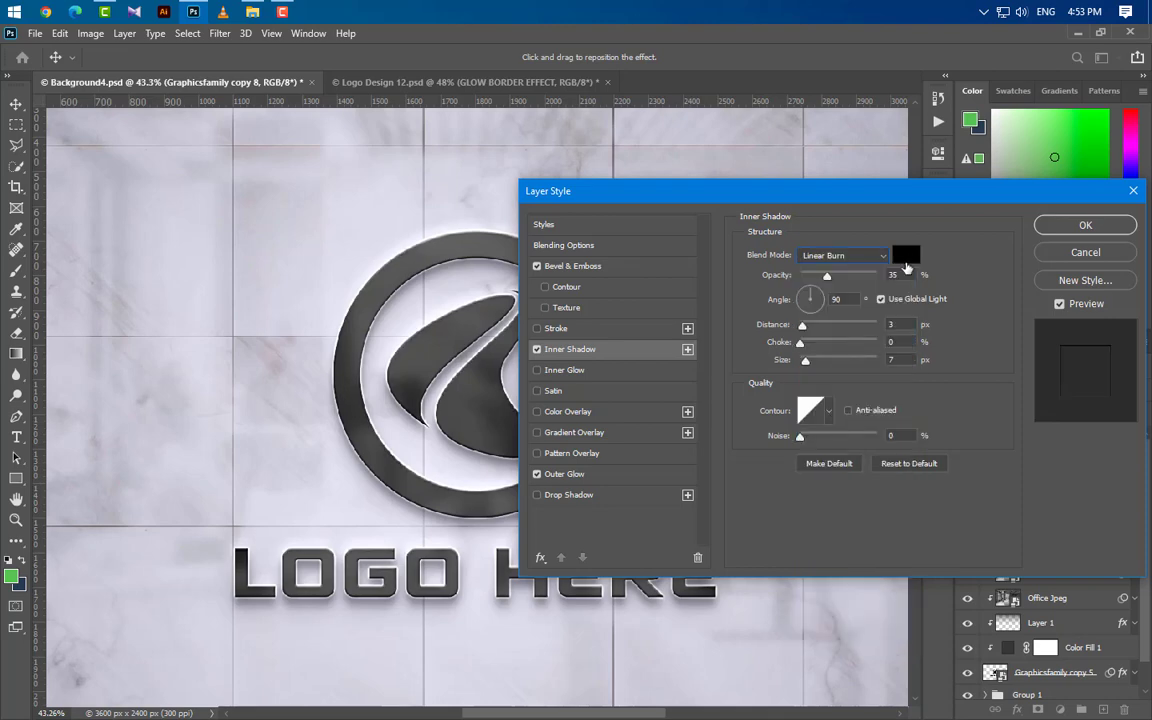
left_click(906, 255)
key("Return")
left_click_drag(914, 275, 845, 274)
type("0")
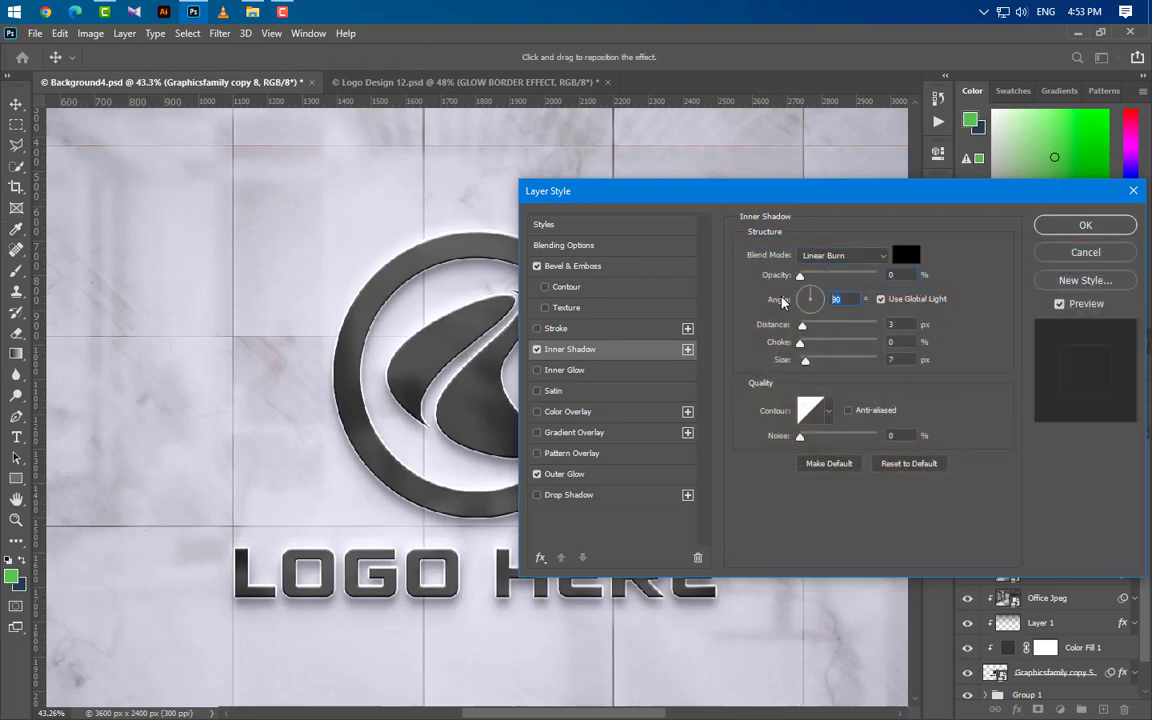
Step: Turn off global light for the Inner Shadow and set angle -125°, distance 3 px, choke 10% and size 3 px
left_click(881, 299)
type("-125")
key("Tab")
key("Tab")
type("4")
type("10")
key("Tab")
type("3")
Step: Add a second Inner Shadow and set the lower one to Linear Dodge (Add) blending with white (ffffff)
left_click(687, 349)
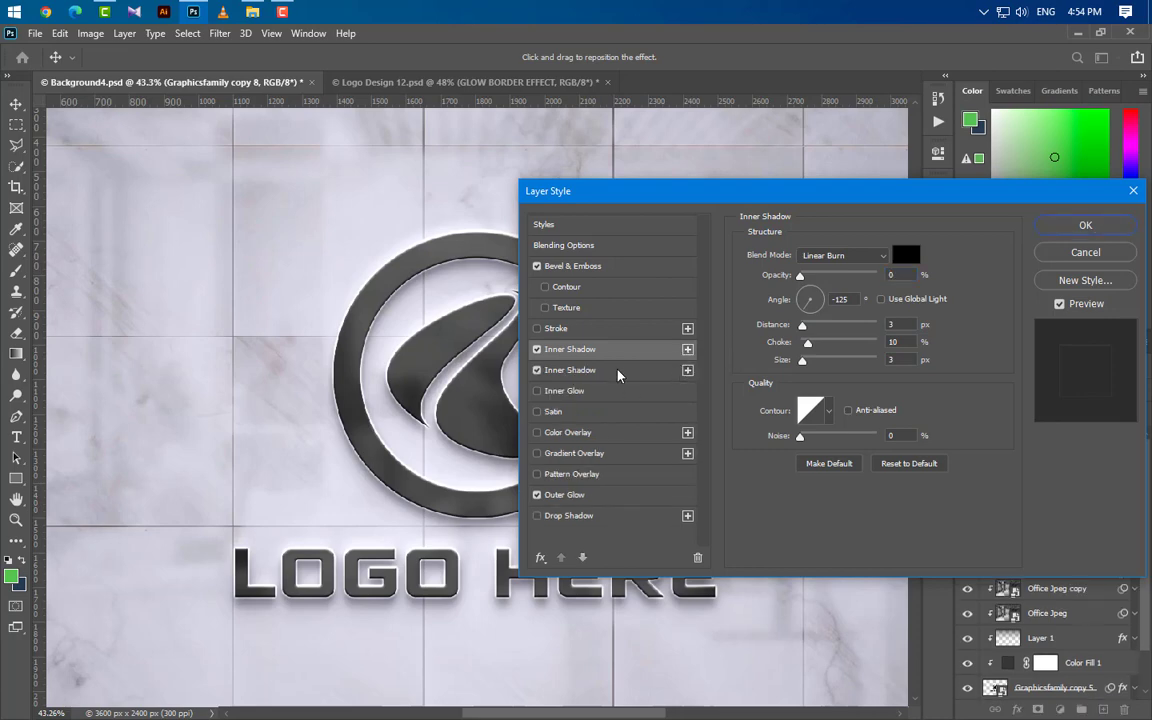
left_click(618, 375)
left_click(843, 255)
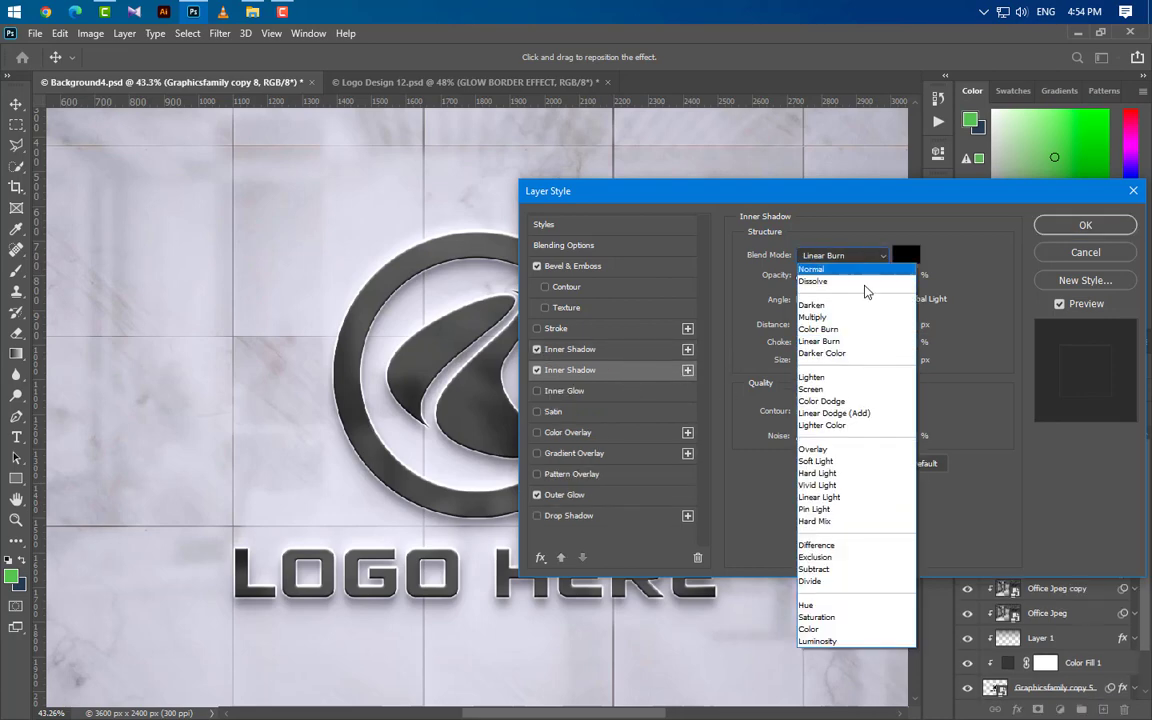
left_click(870, 415)
left_click(905, 255)
left_click(728, 290)
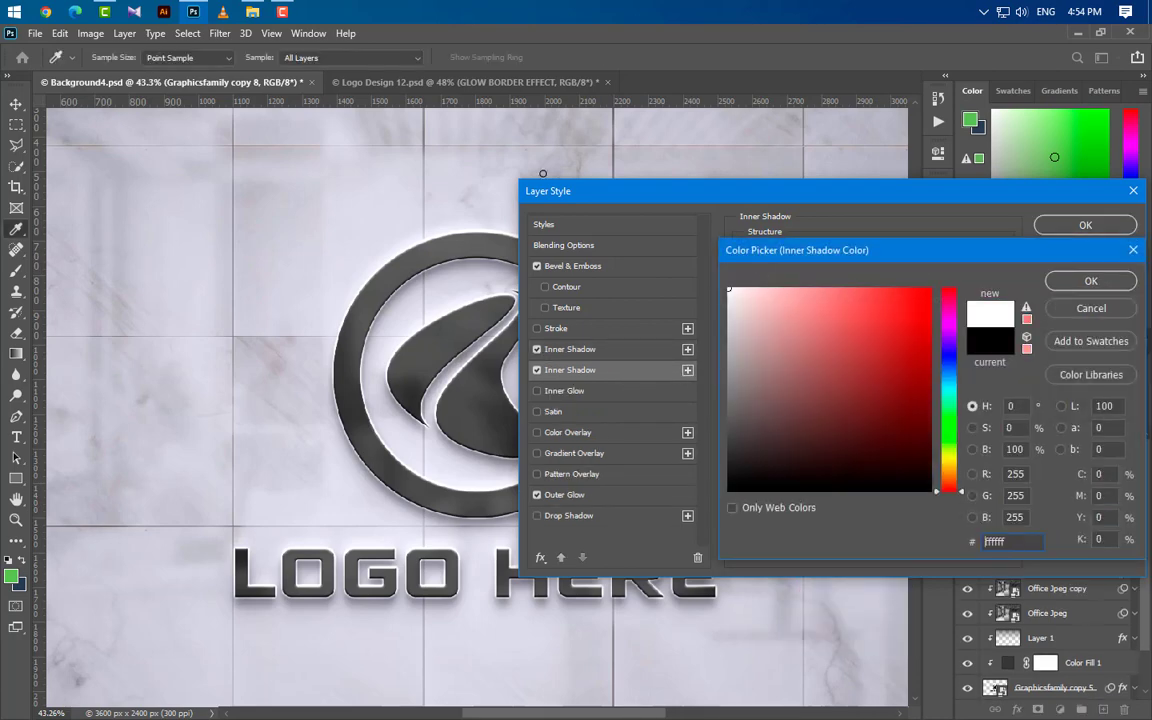
left_click(1090, 281)
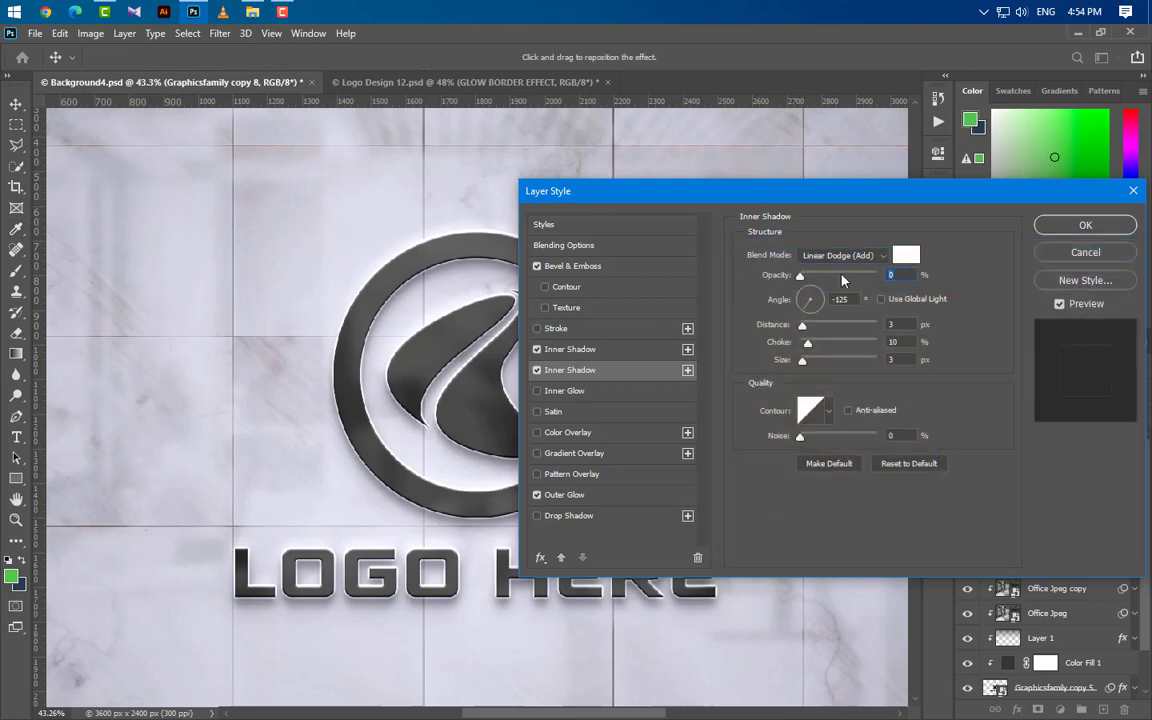
Step: Set the white Inner Shadow to 4% opacity and 168° angle, and add another in black (000000) with Multiply blending
type("168")
left_click(688, 371)
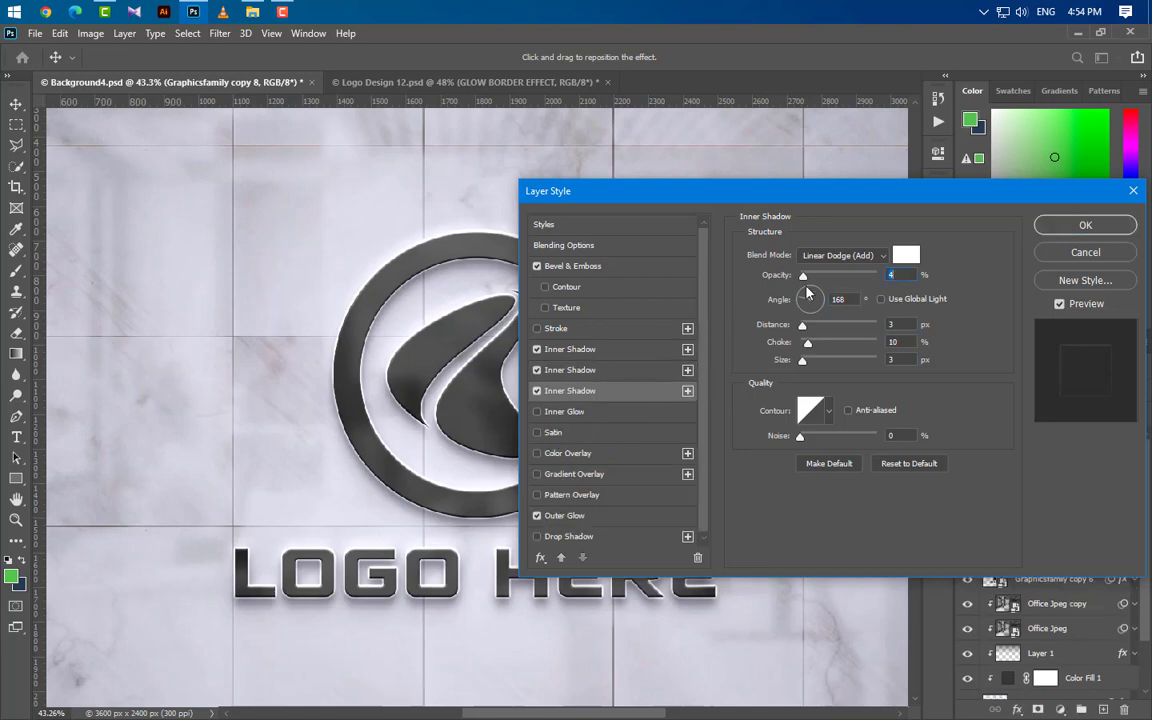
left_click(842, 255)
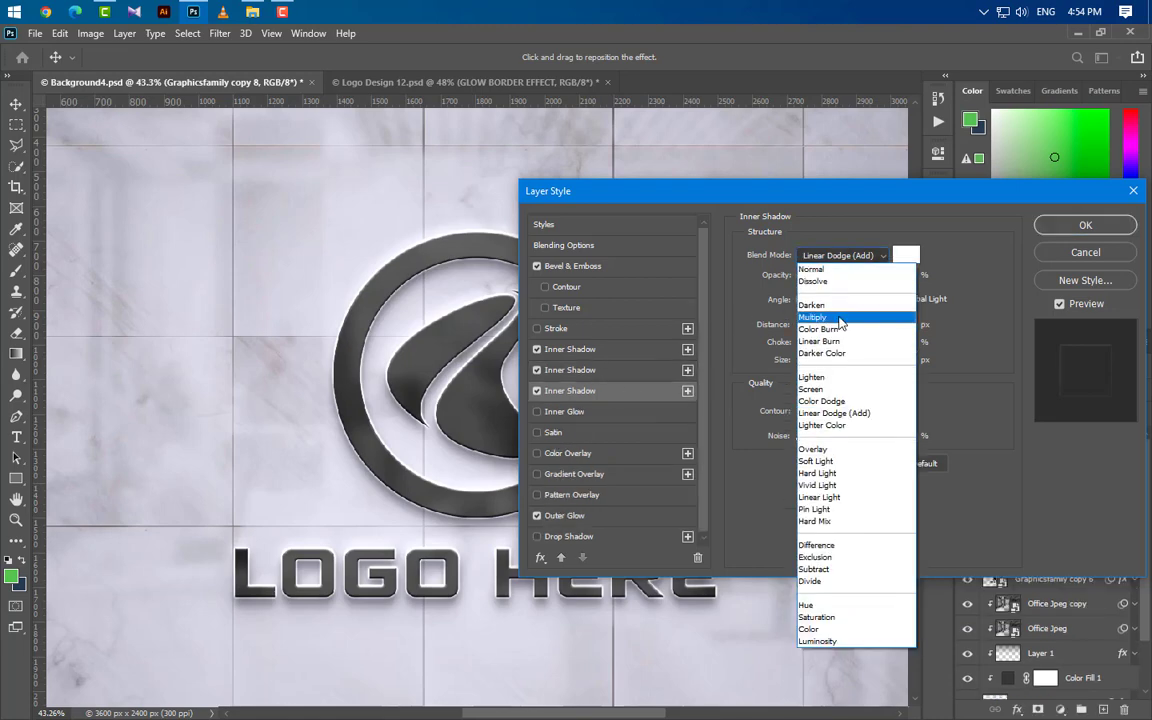
left_click(840, 318)
left_click(906, 255)
type("000000")
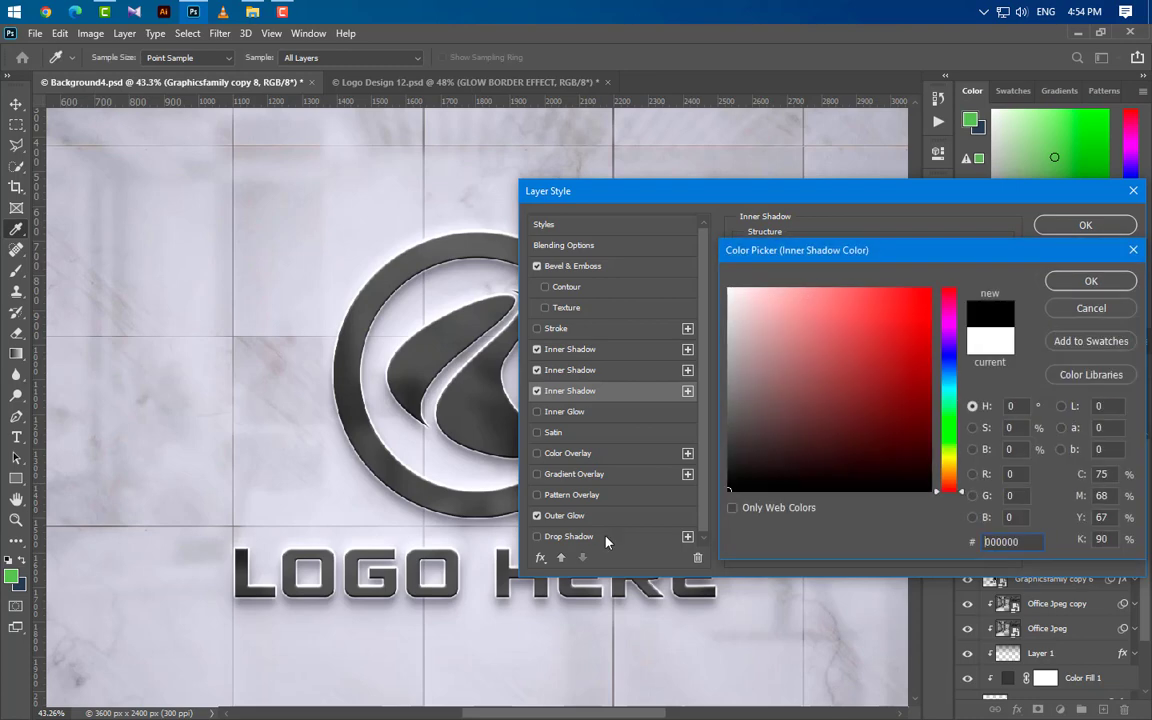
left_click(1068, 283)
Step: Give the black Multiply Inner Shadow 25% opacity, -120° angle, distance 2 px, choke 0% and size 2 px
type("25")
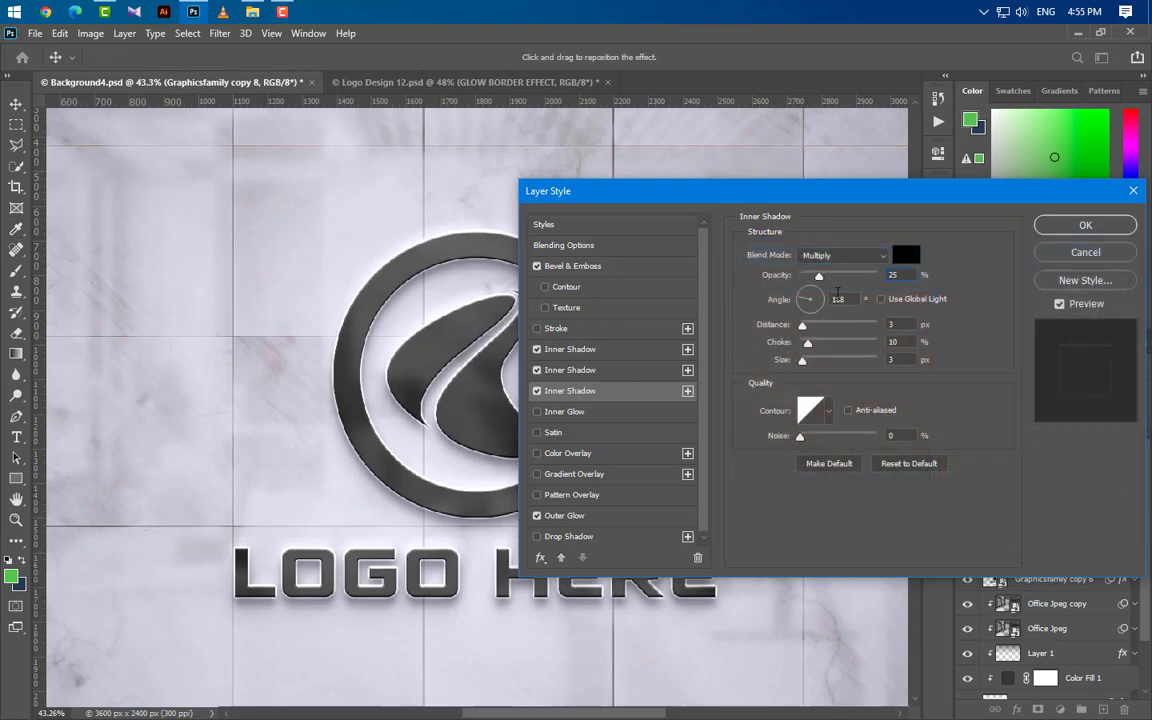
key("Tab")
type("-12")
type("2")
key("Tab")
type("0")
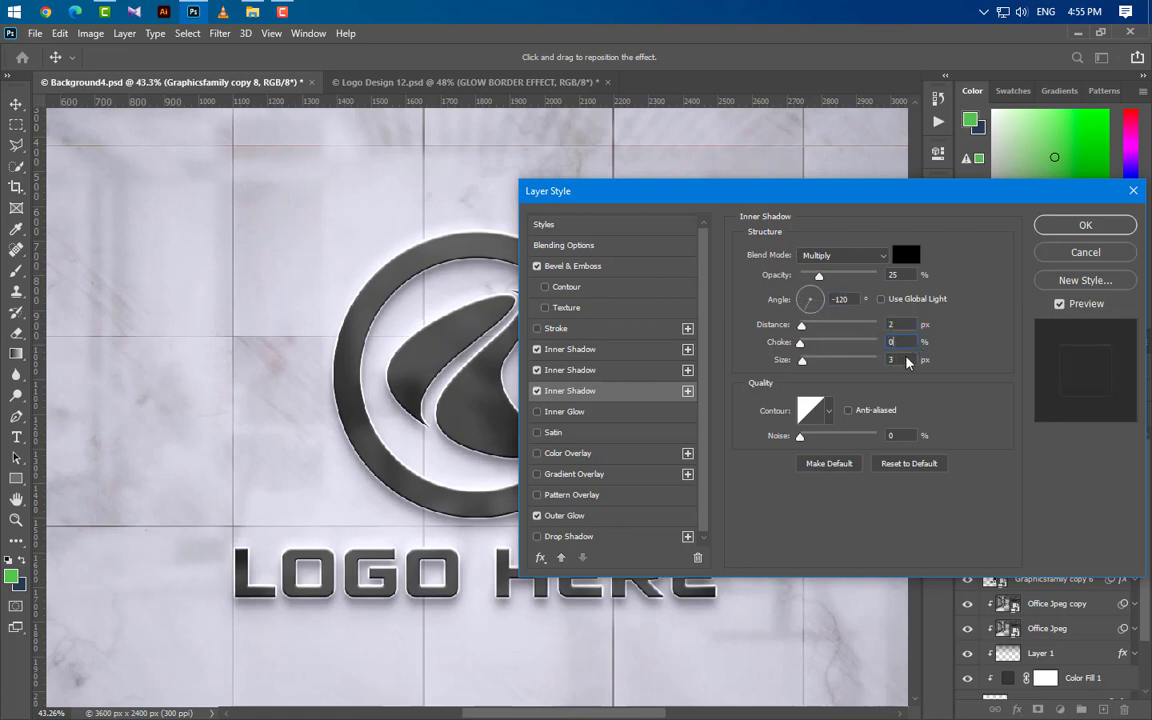
key("Tab")
Step: Add a fourth Inner Shadow with Linear Dodge (Add) blending and white (ffffff) as its colour
left_click(687, 391)
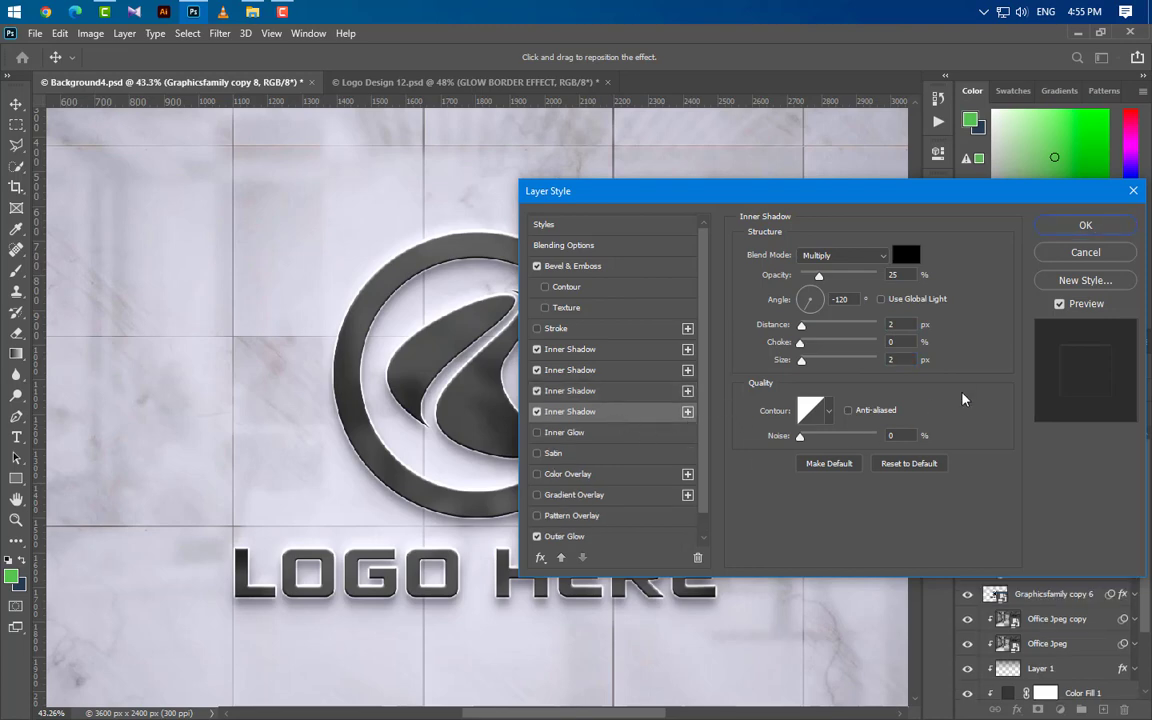
left_click(815, 256)
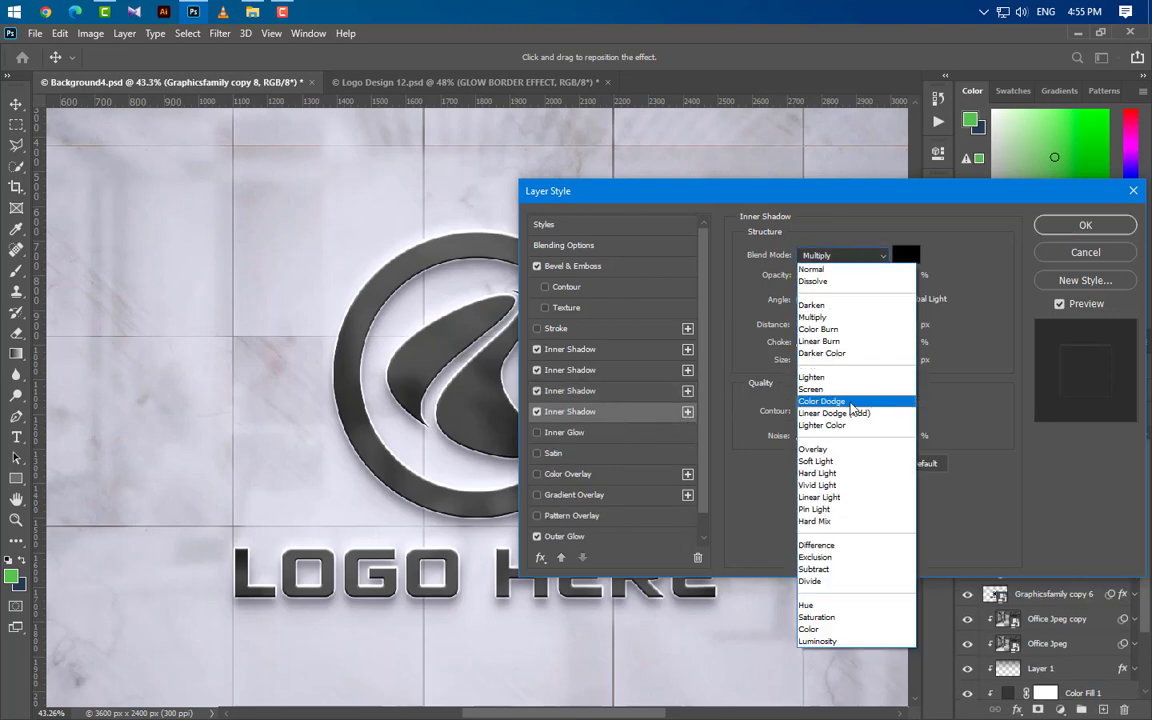
left_click(852, 413)
left_click(905, 257)
mouse_move(820, 322)
left_mouse_down()
mouse_move(496, 171)
mouse_move(505, 180)
left_mouse_up()
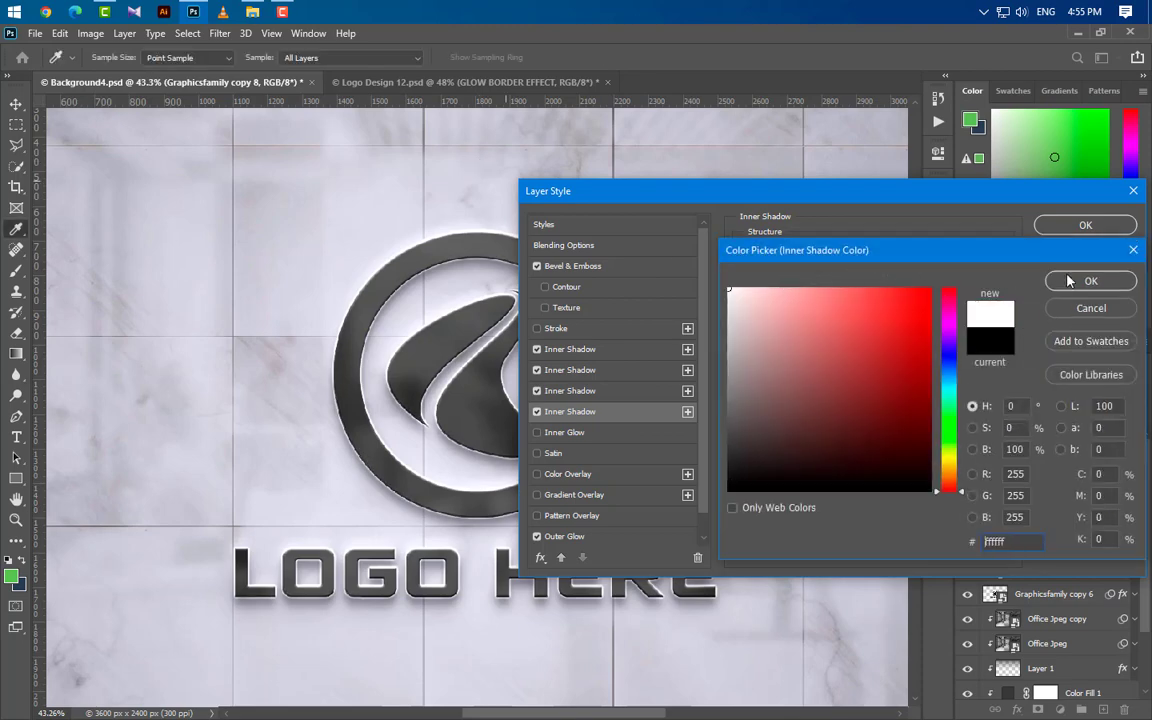
left_click(1068, 281)
Step: Set the fourth Inner Shadow's opacity to 15% and its angle to -150°
left_click(853, 279)
type("1")
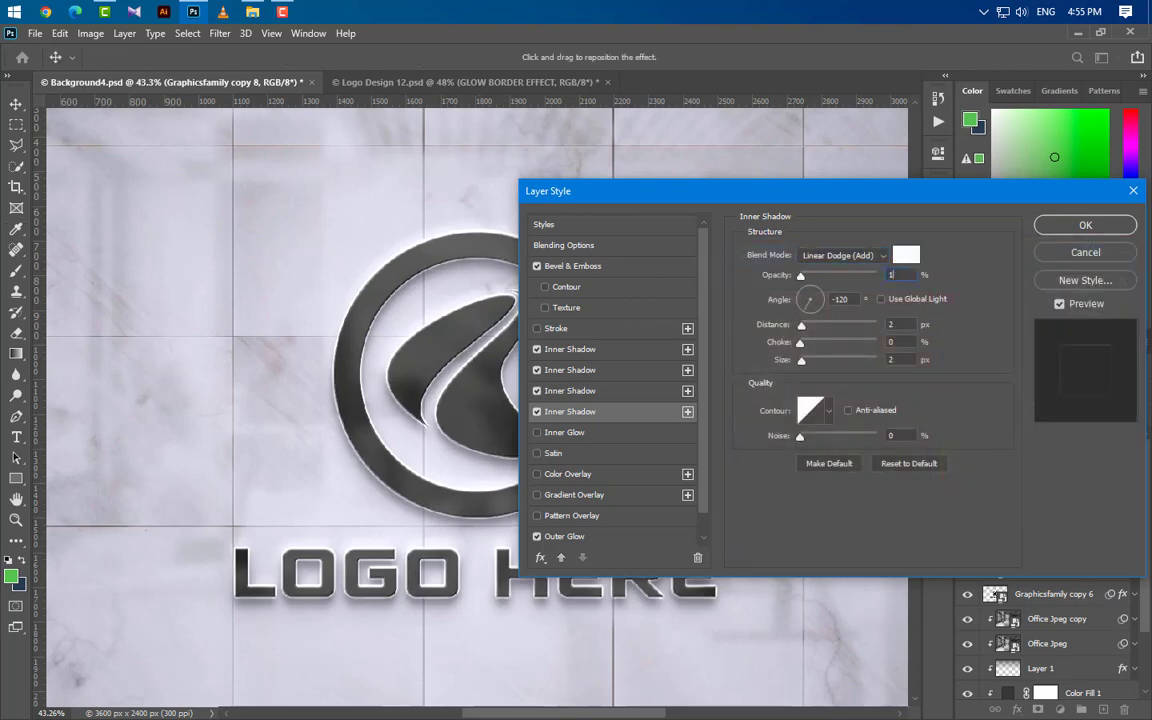
type("5")
key("Tab")
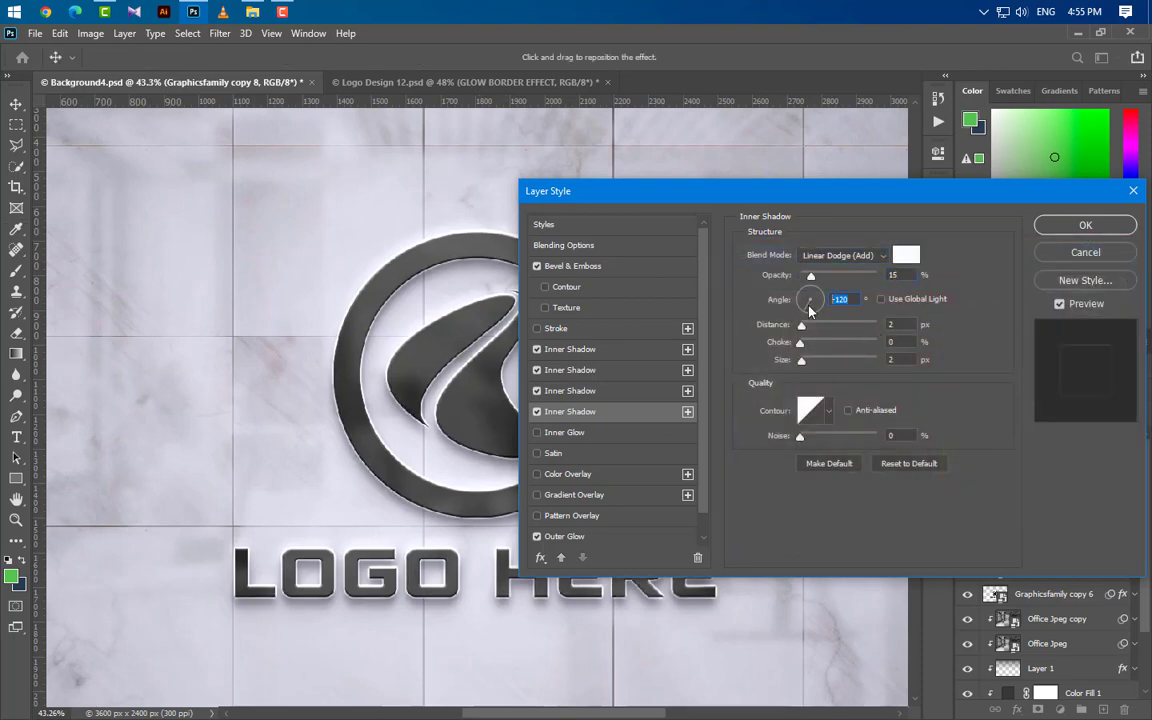
type("-150")
key("shift+Tab")
Step: Add a fifth Inner Shadow with Lighten blending, 5% opacity, -160° angle, distance 5 px and size 5 px
left_click(688, 412)
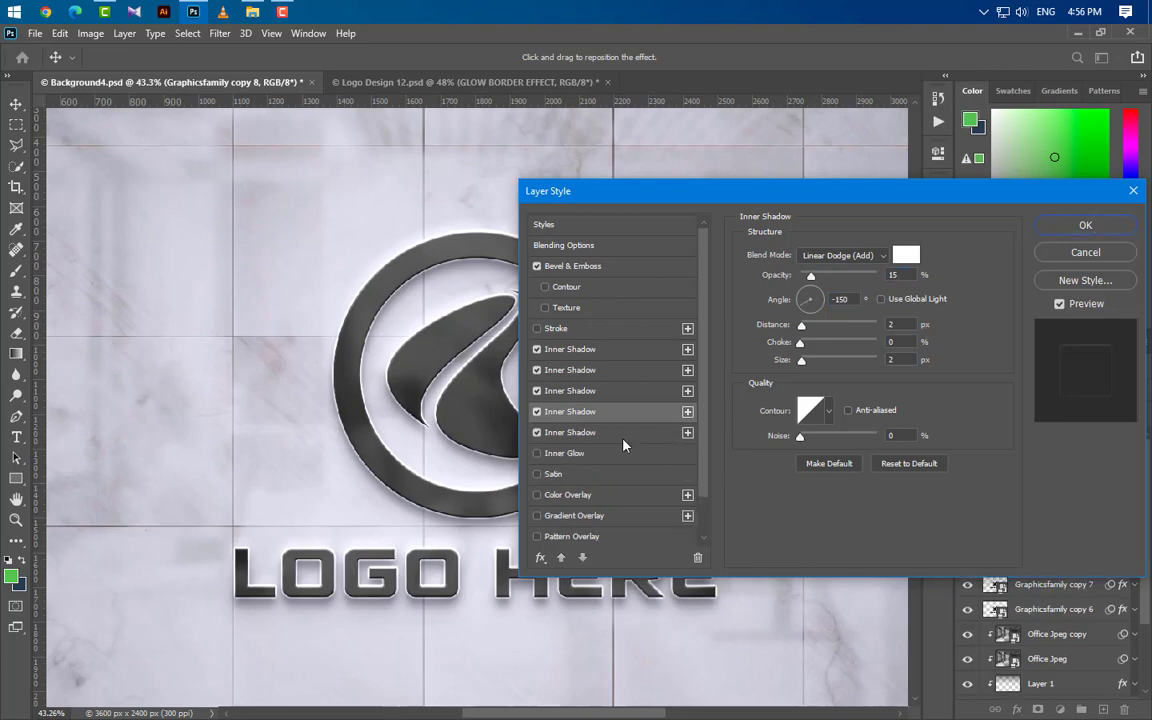
left_click(840, 258)
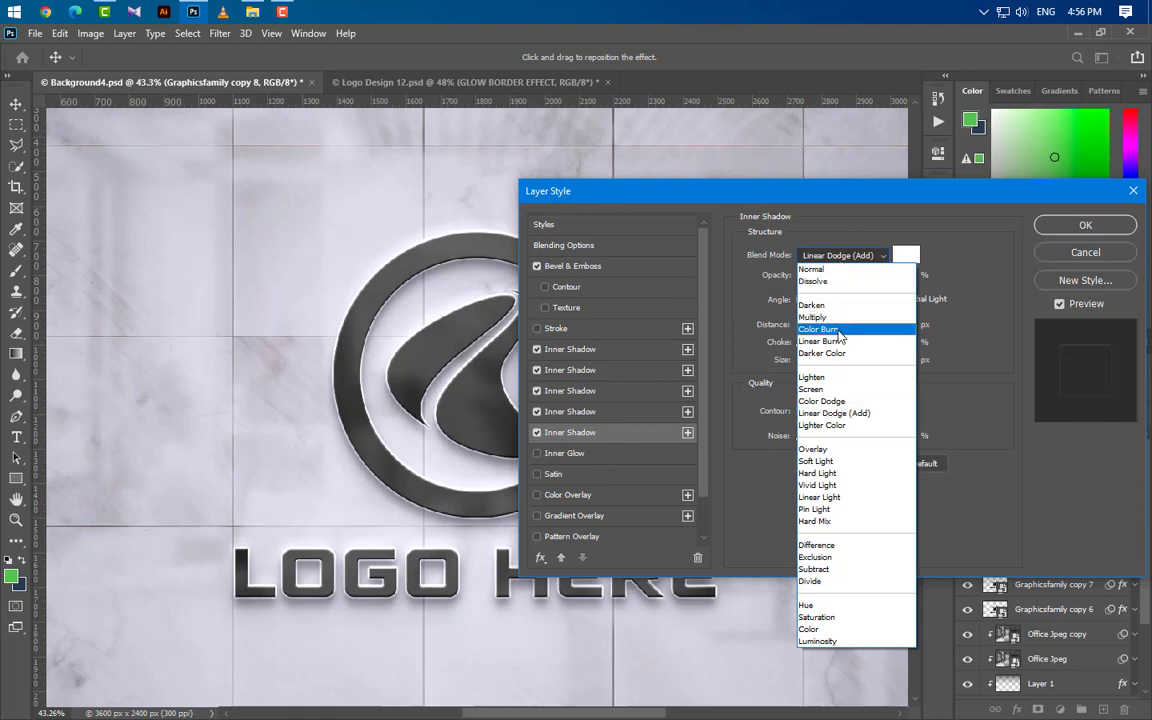
left_click(835, 377)
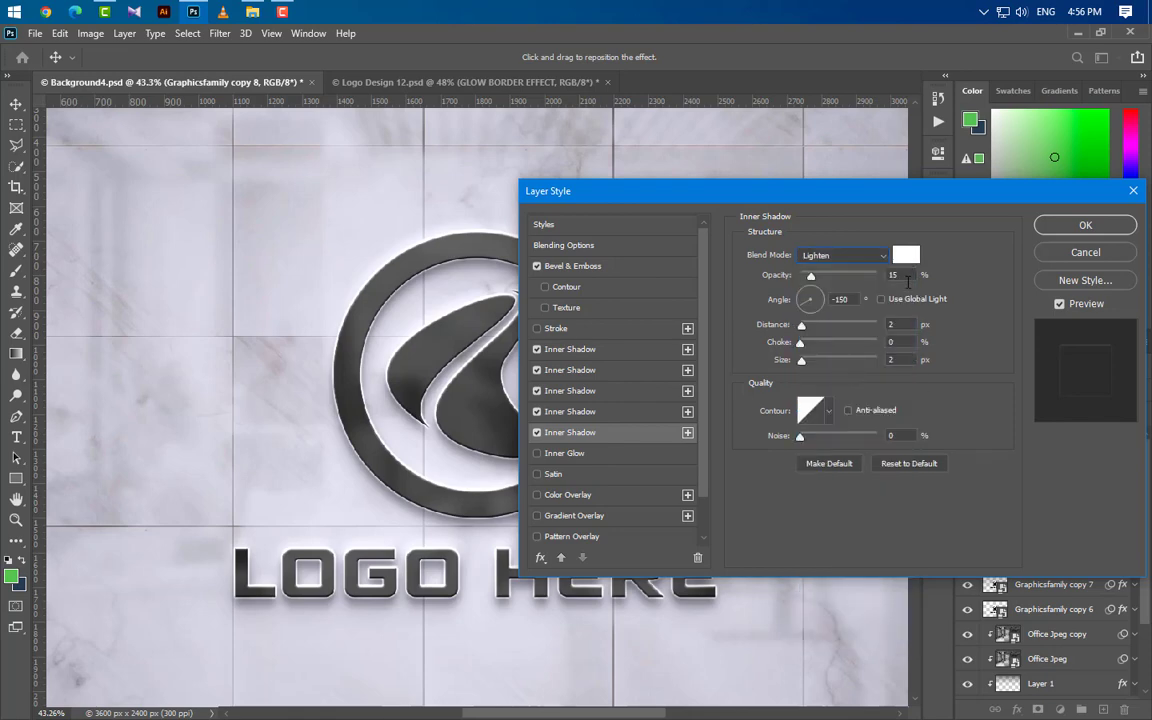
key("Tab")
key("BackSpace")
Step: Add a sixth Inner Shadow with Overlay blending and black (000000) as its colour
left_click(687, 432)
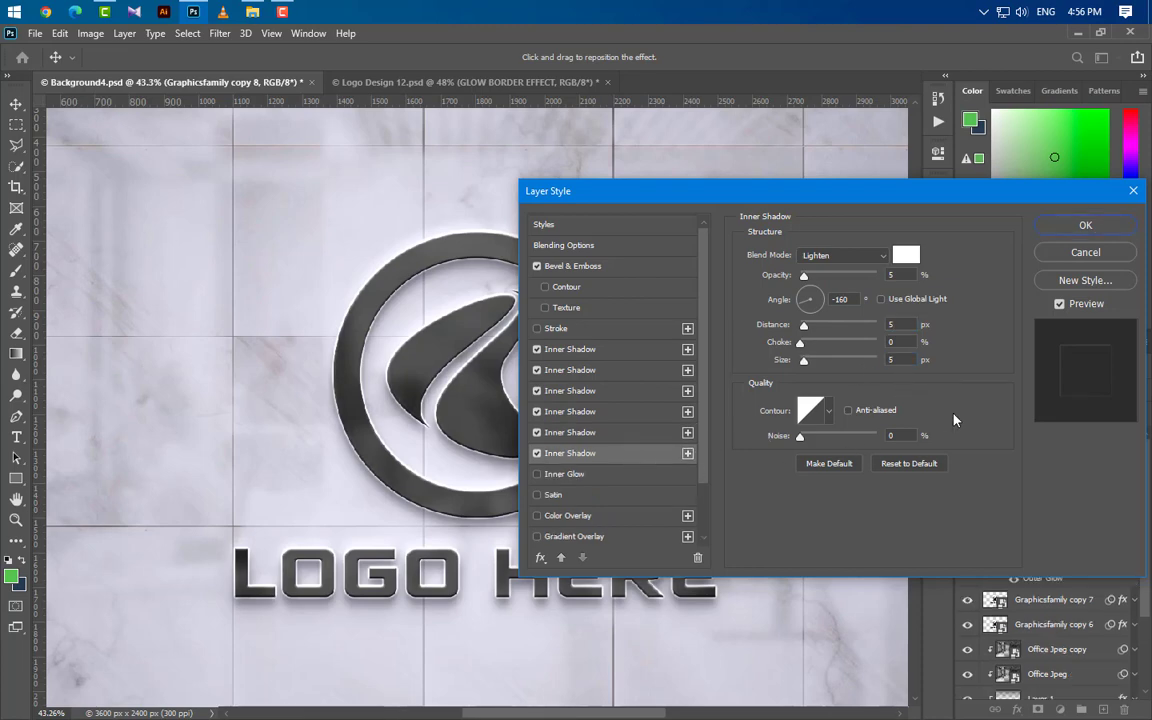
left_click(850, 256)
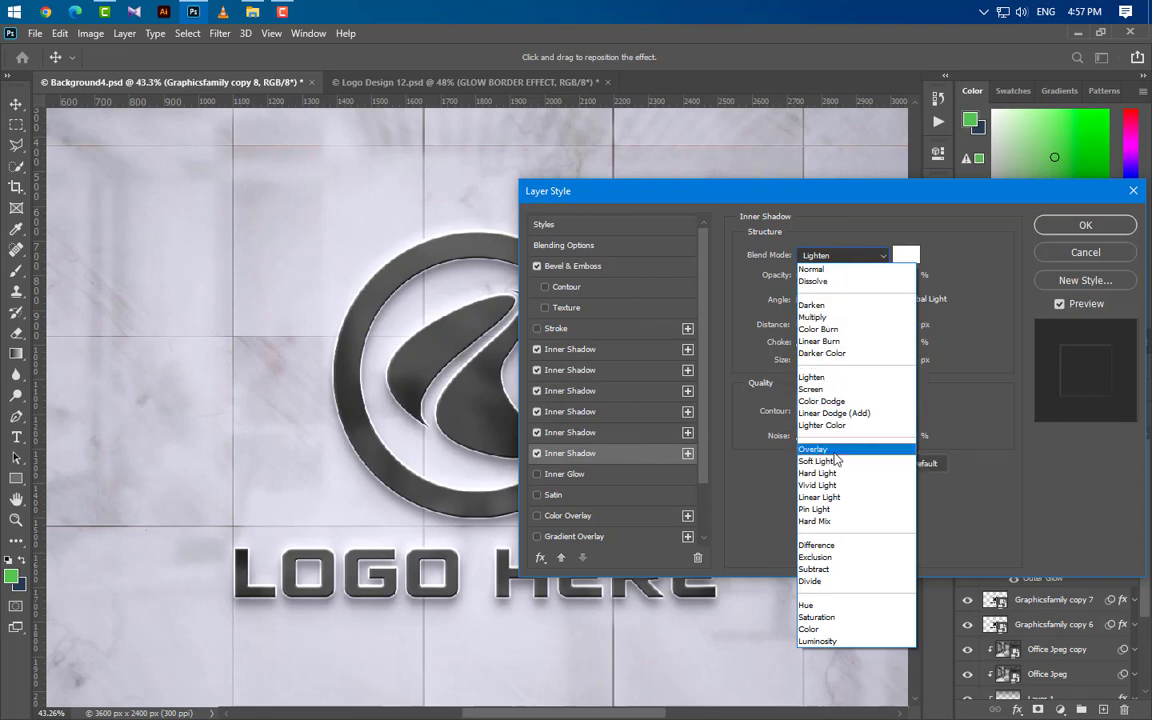
left_click(834, 451)
left_click(905, 255)
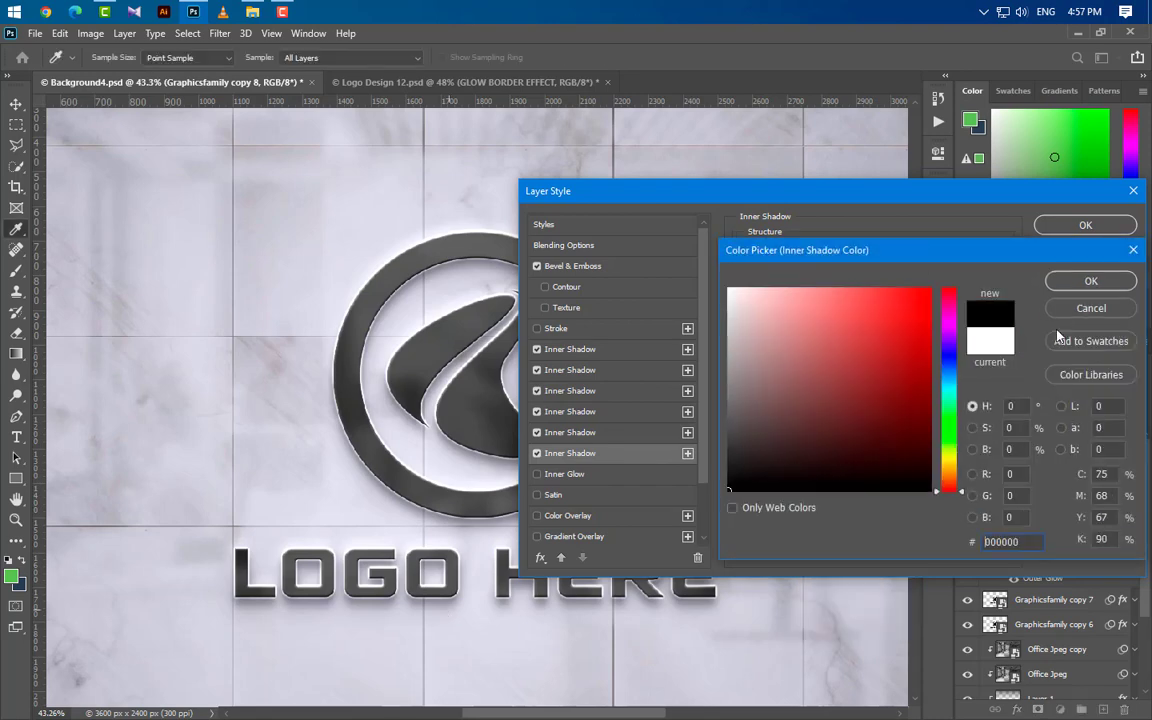
left_click(1084, 286)
Step: Set the sixth Inner Shadow to 25% opacity, 145° angle, distance 3 px and size 3 px
left_click_drag(898, 275, 848, 281)
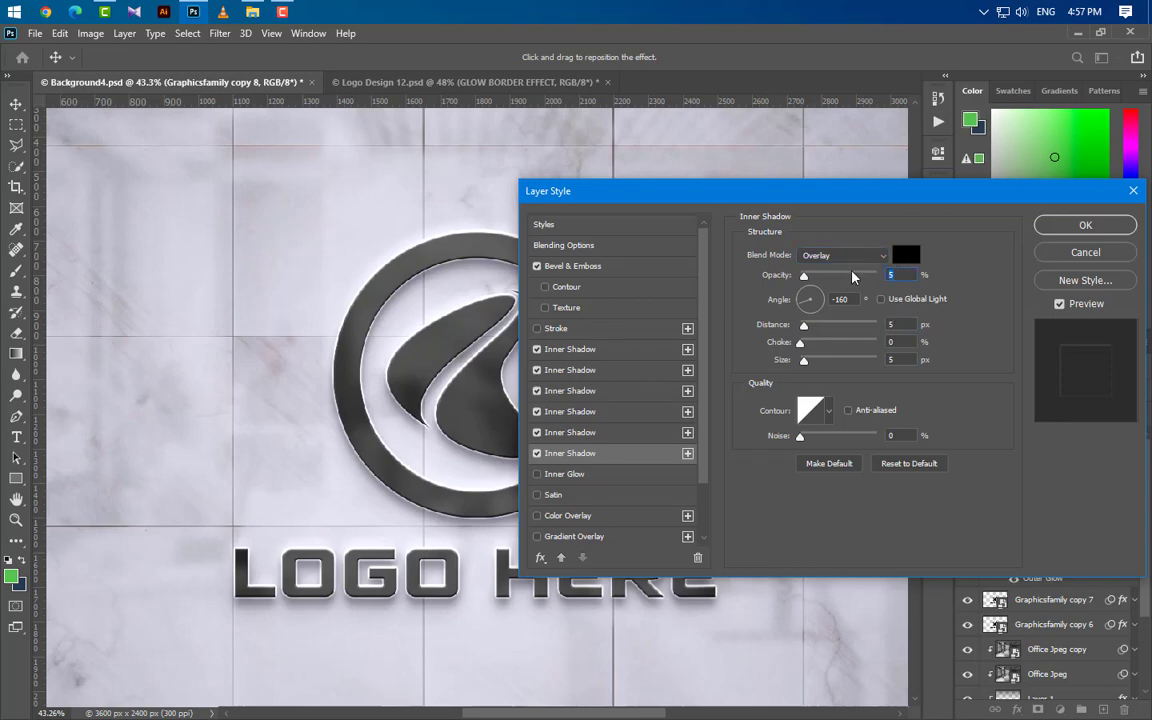
type("25")
key("Tab")
type("145")
key("Tab")
type("3")
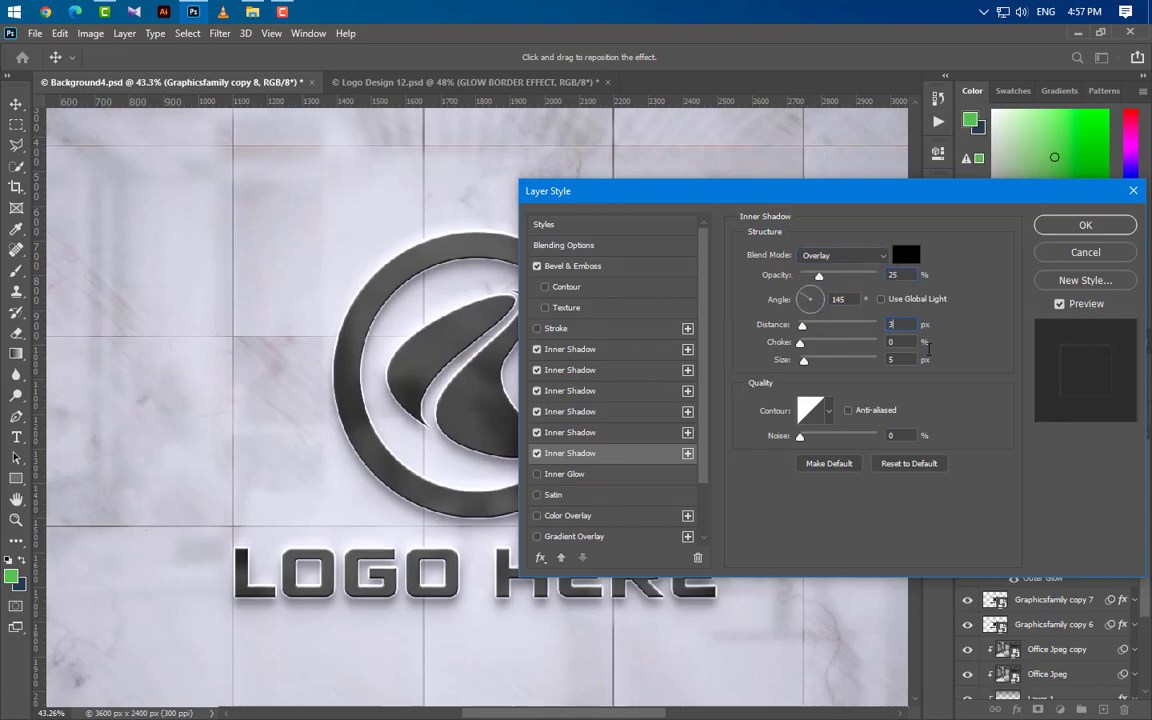
key("Tab")
type("3")
Step: Add a seventh Inner Shadow with Linear Burn blending, 5% opacity, -127° angle, distance 4 px and size 4 px
left_click(688, 455)
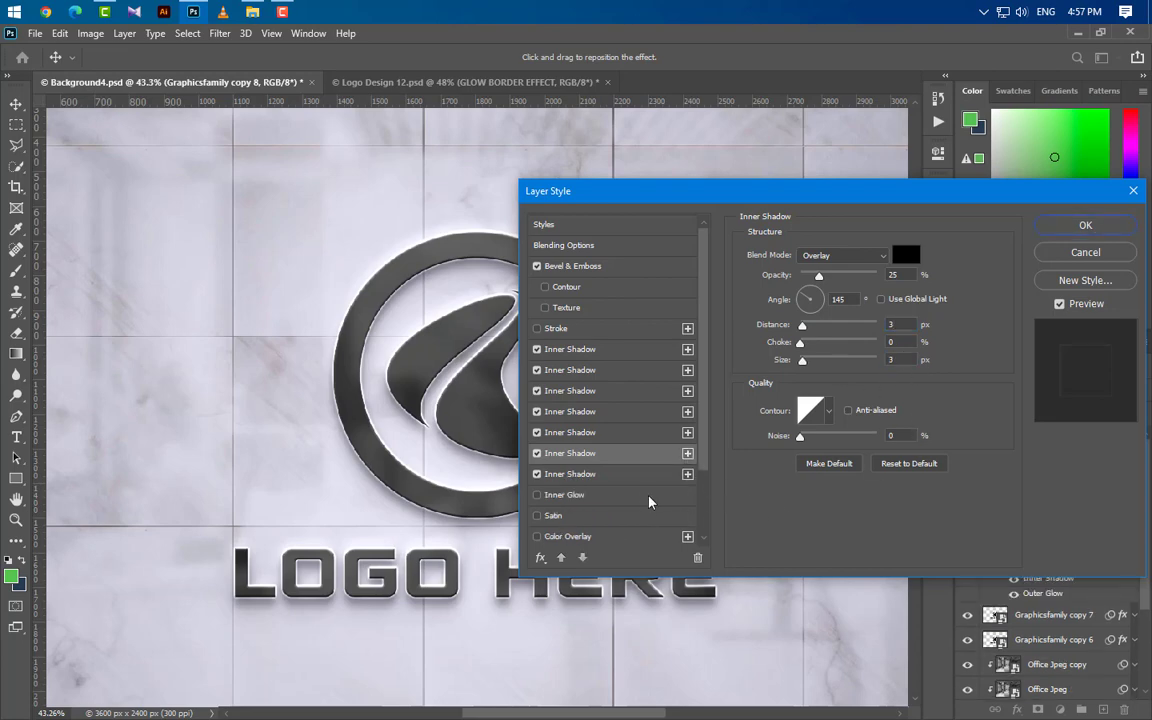
left_click(852, 254)
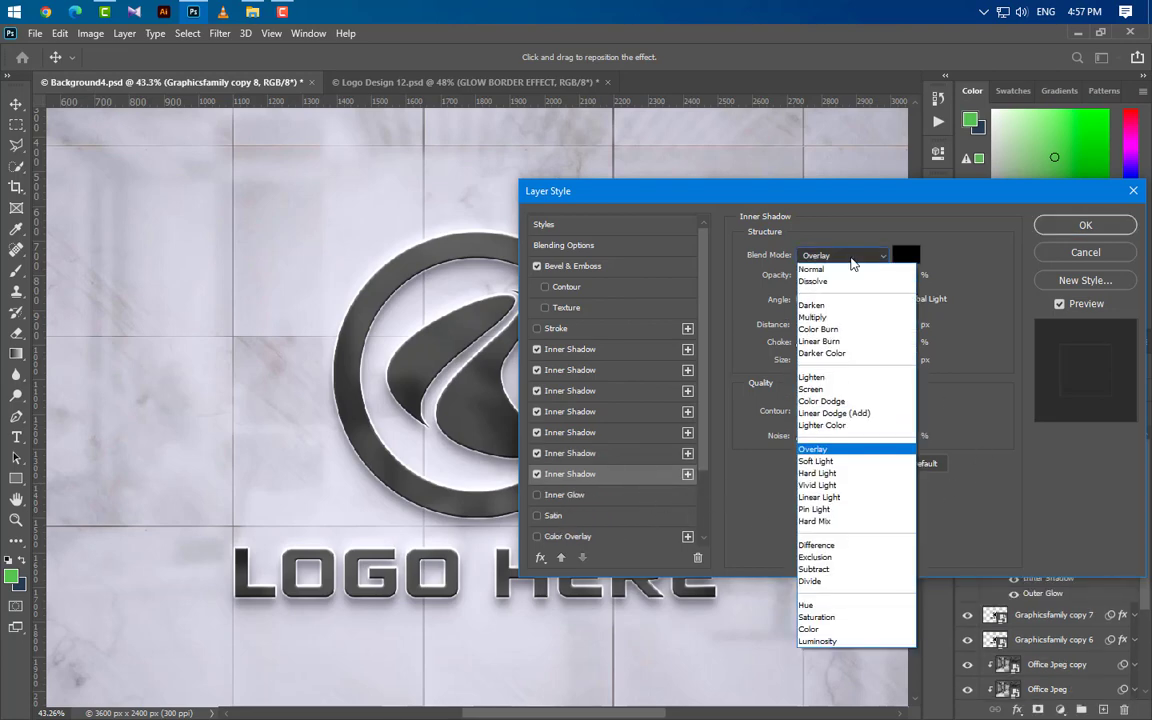
left_click(845, 342)
type("5")
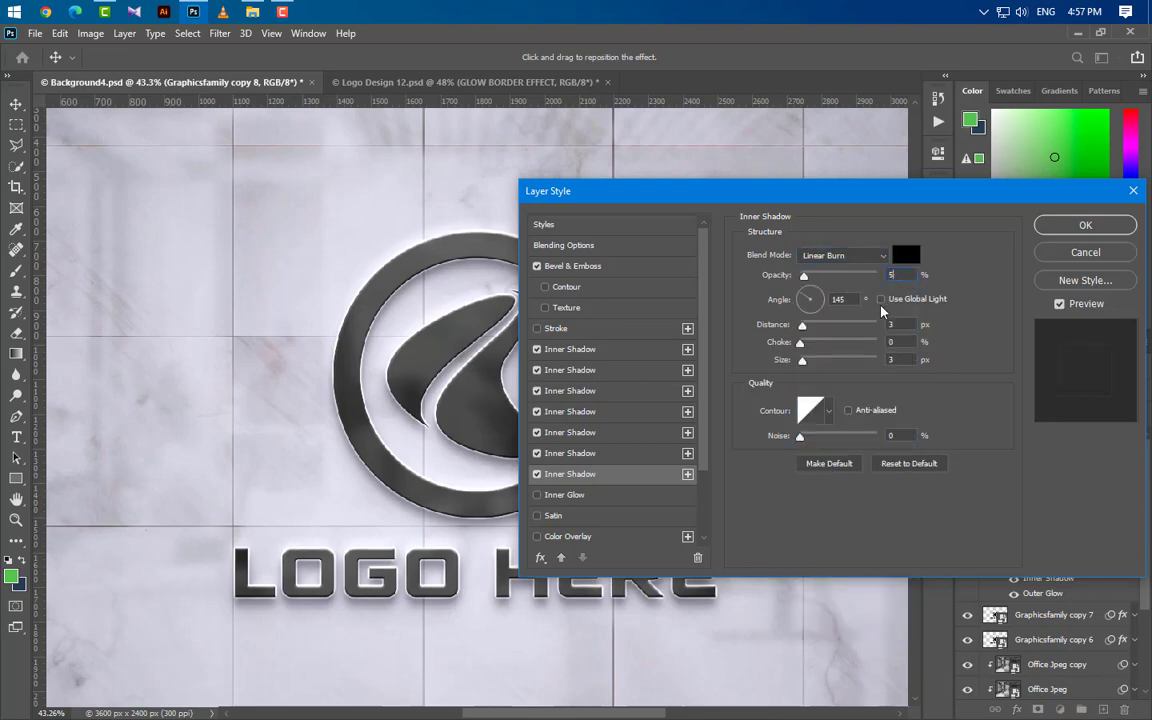
key("Tab")
type("-127")
key("Tab")
type("4")
left_click_drag(896, 363, 866, 368)
type("4")
Step: Add an eighth Inner Shadow with Multiply blending, 25% opacity and -45° angle
left_click(688, 475)
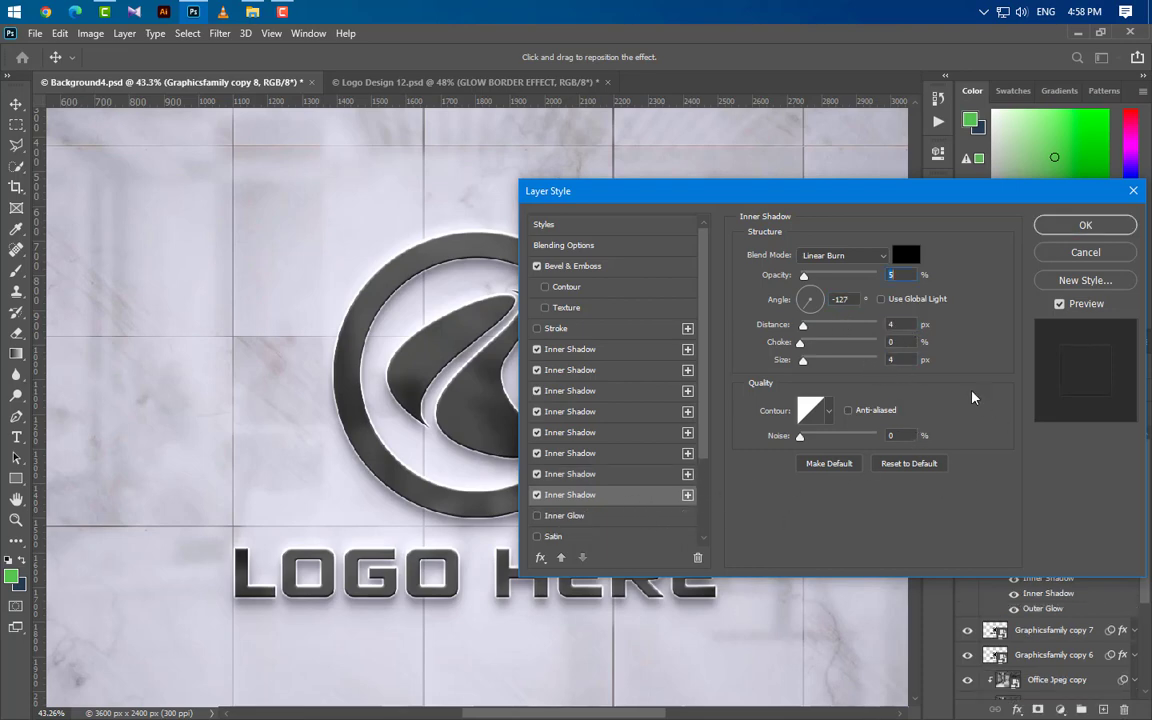
left_click(845, 255)
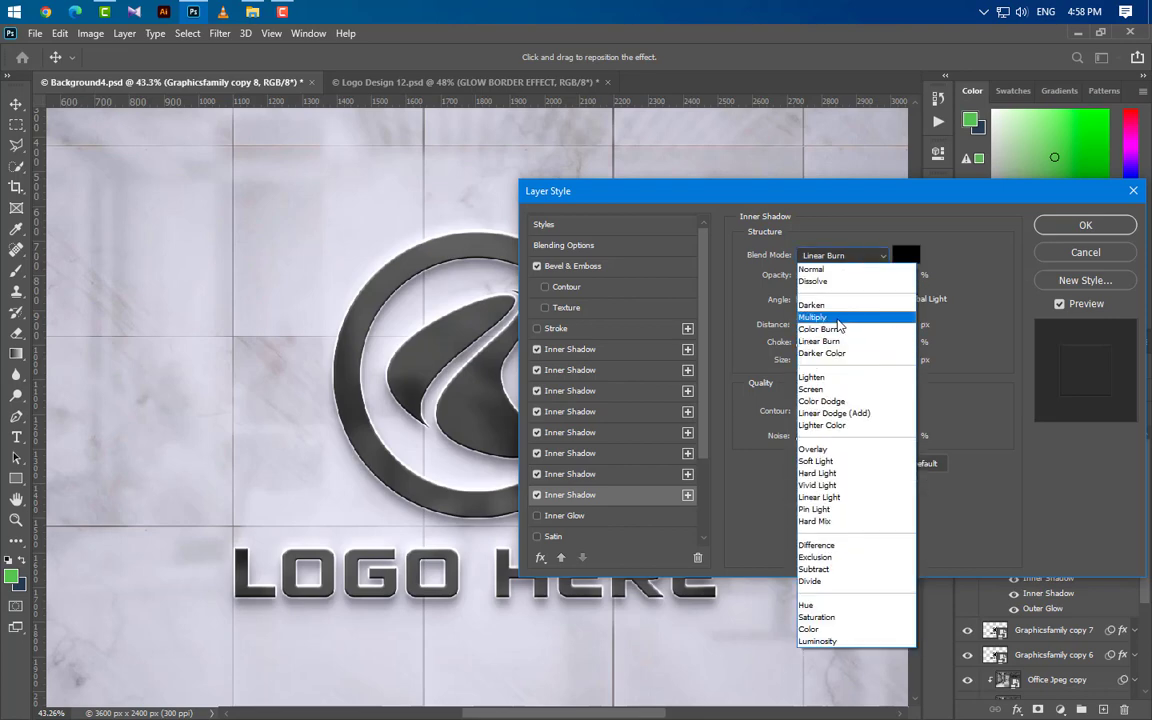
left_click(838, 318)
type("25")
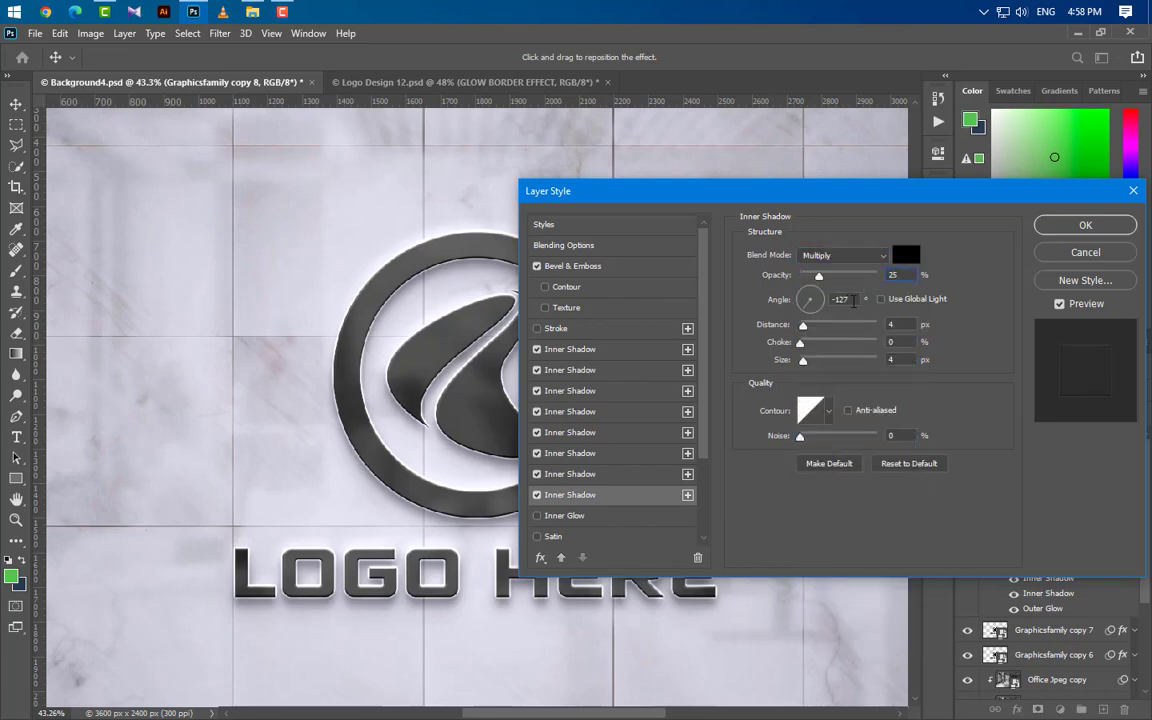
key("Tab")
type("-45")
key("Tab")
left_click(895, 359)
Step: Turn off Outer Glow and enable a Drop Shadow with Overlay blending at 30% opacity
scroll(620, 500, "down", 5)
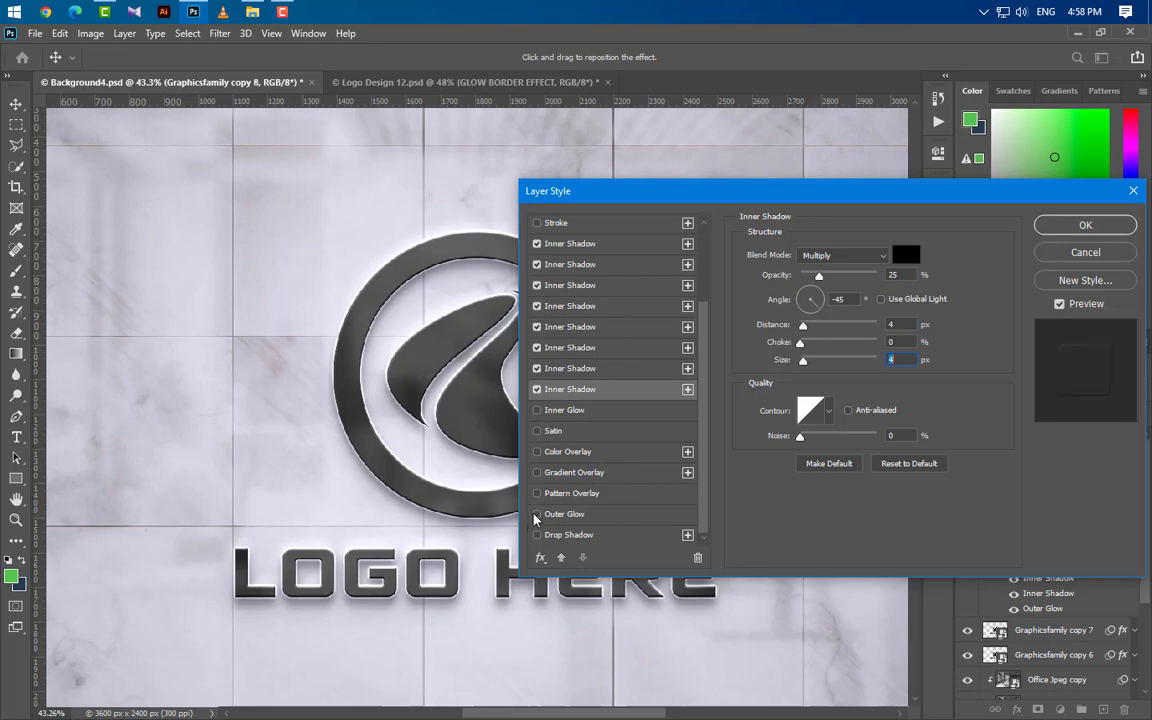
left_click(610, 536)
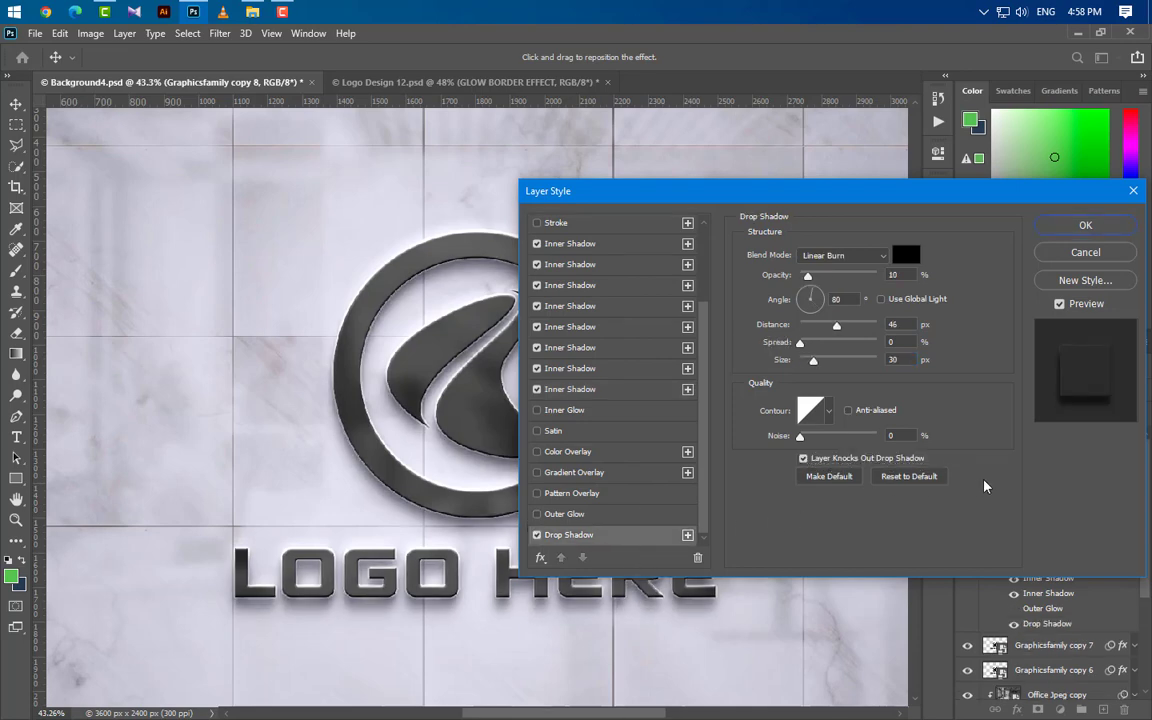
left_click(843, 255)
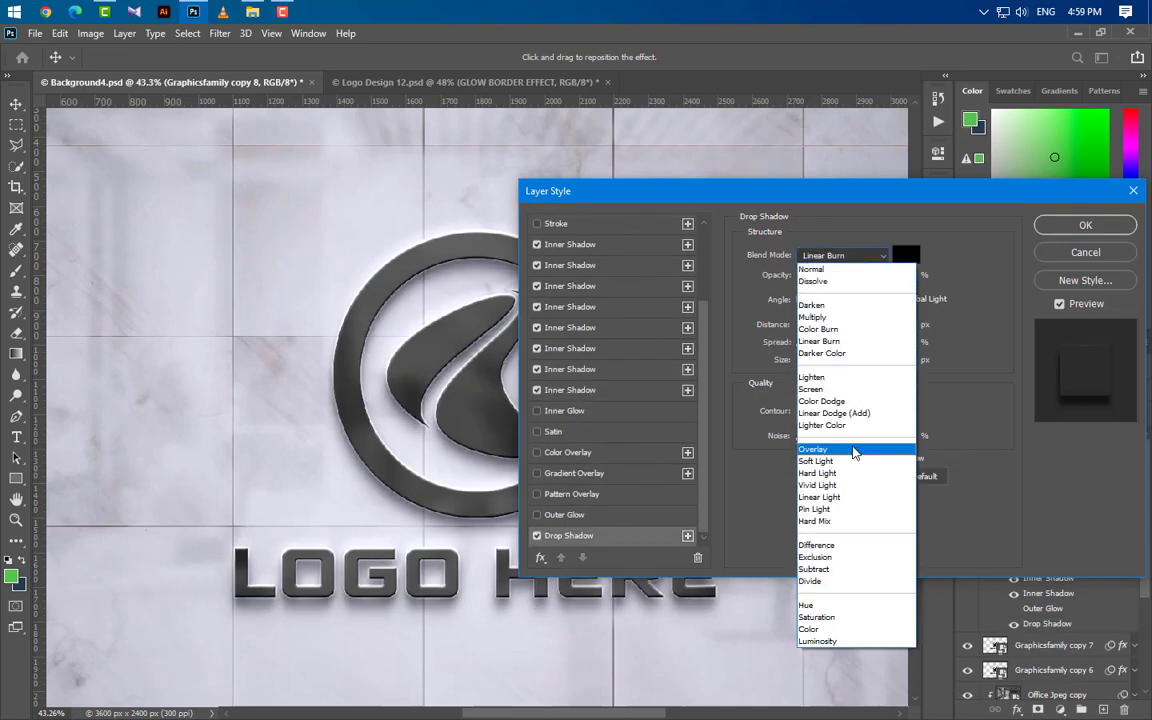
left_click(856, 453)
left_click_drag(905, 277, 853, 285)
type("3")
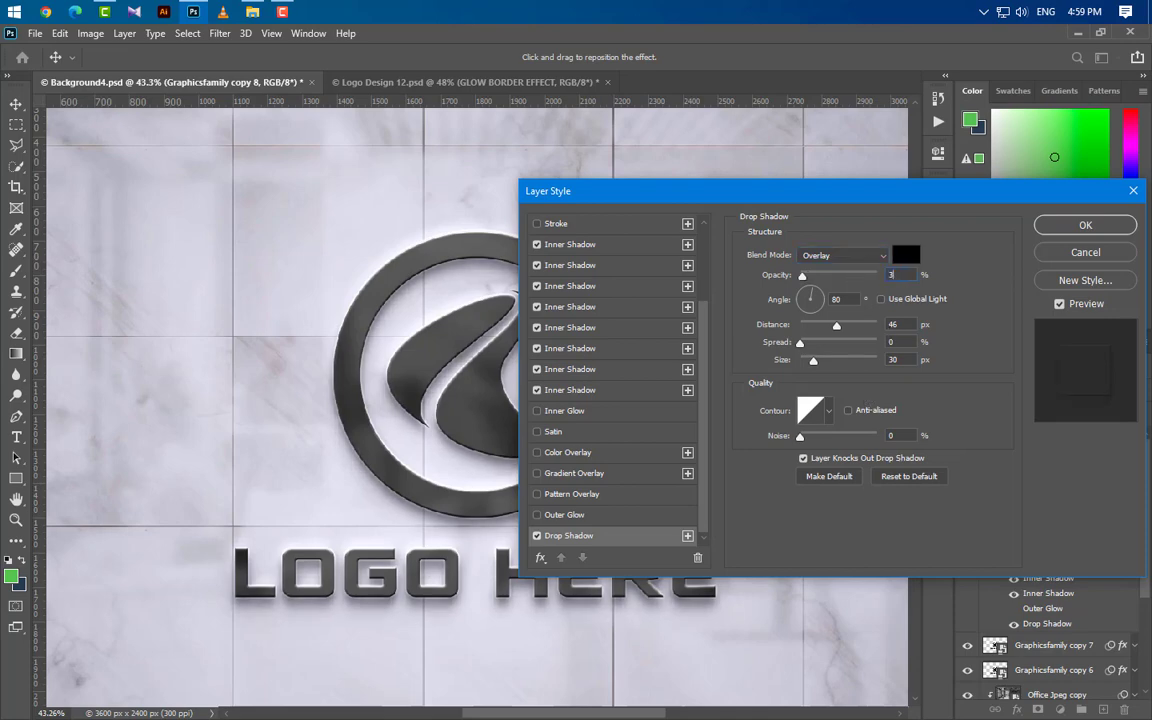
type("0")
Step: Set the Drop Shadow's angle to 135°, distance to 4 px and size to 10 px
key("Tab")
type("135")
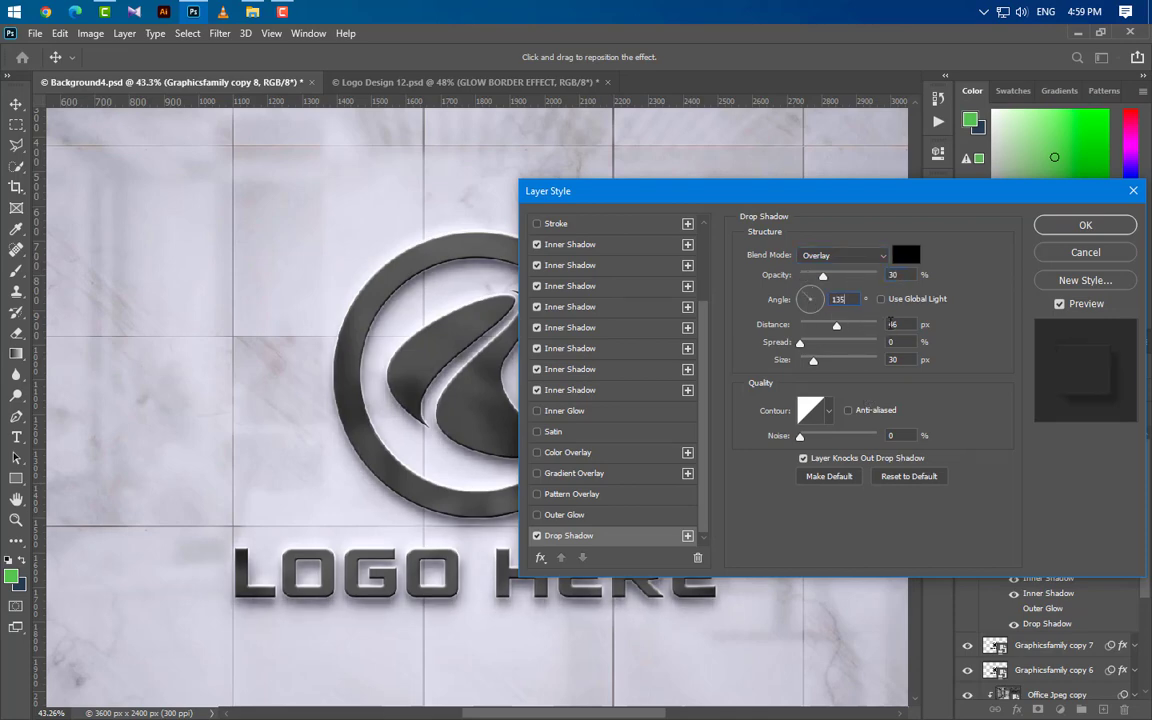
key("Tab")
type("4")
key("Tab")
key("Tab")
type("1")
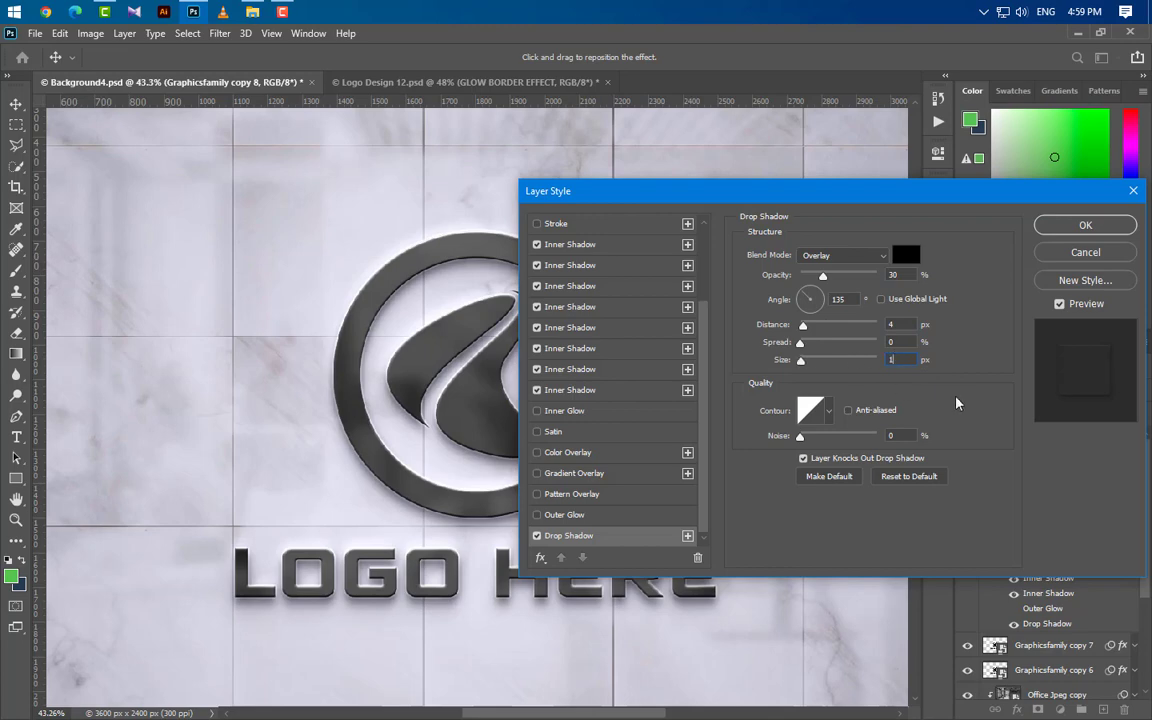
type("0")
Step: Add a second Drop Shadow and set the lower one to Darker Color blending, 7% opacity and size 4 px
left_click(687, 535)
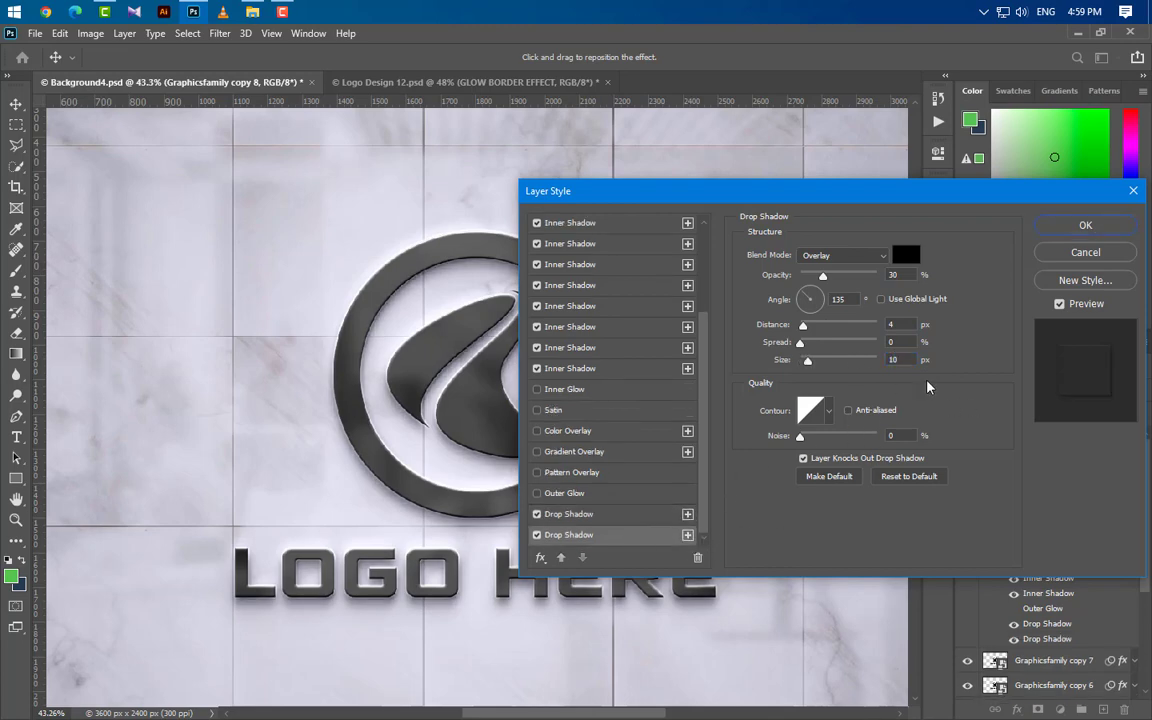
left_click(860, 257)
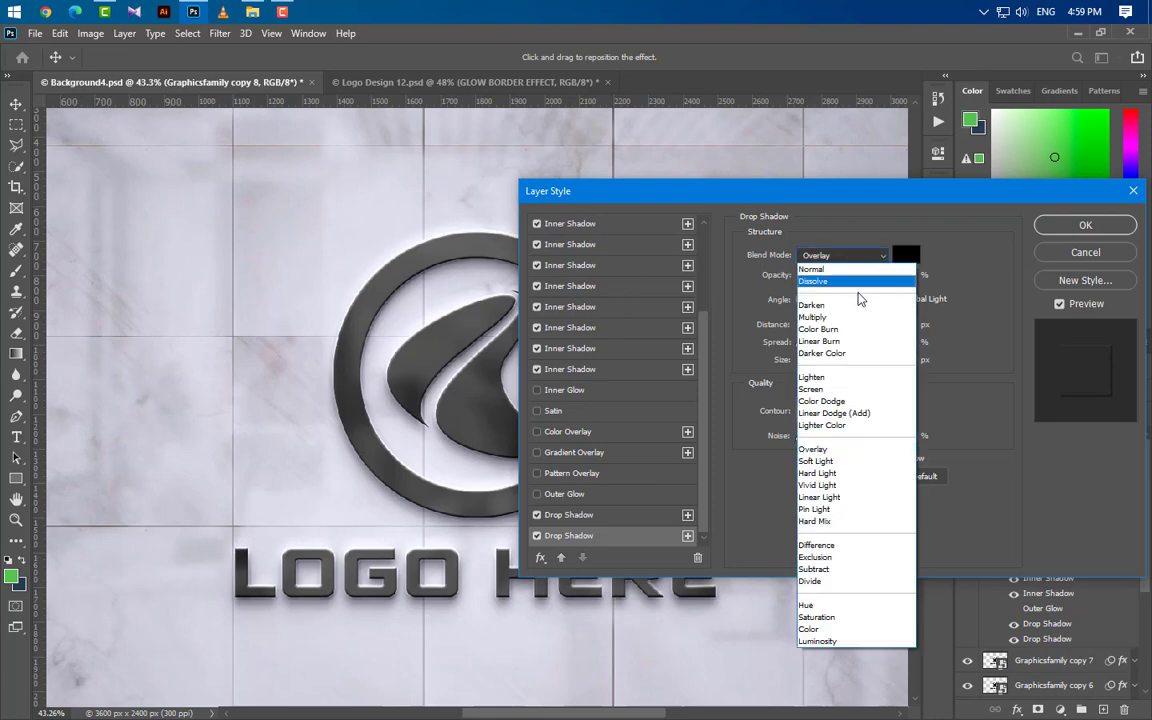
left_click(805, 353)
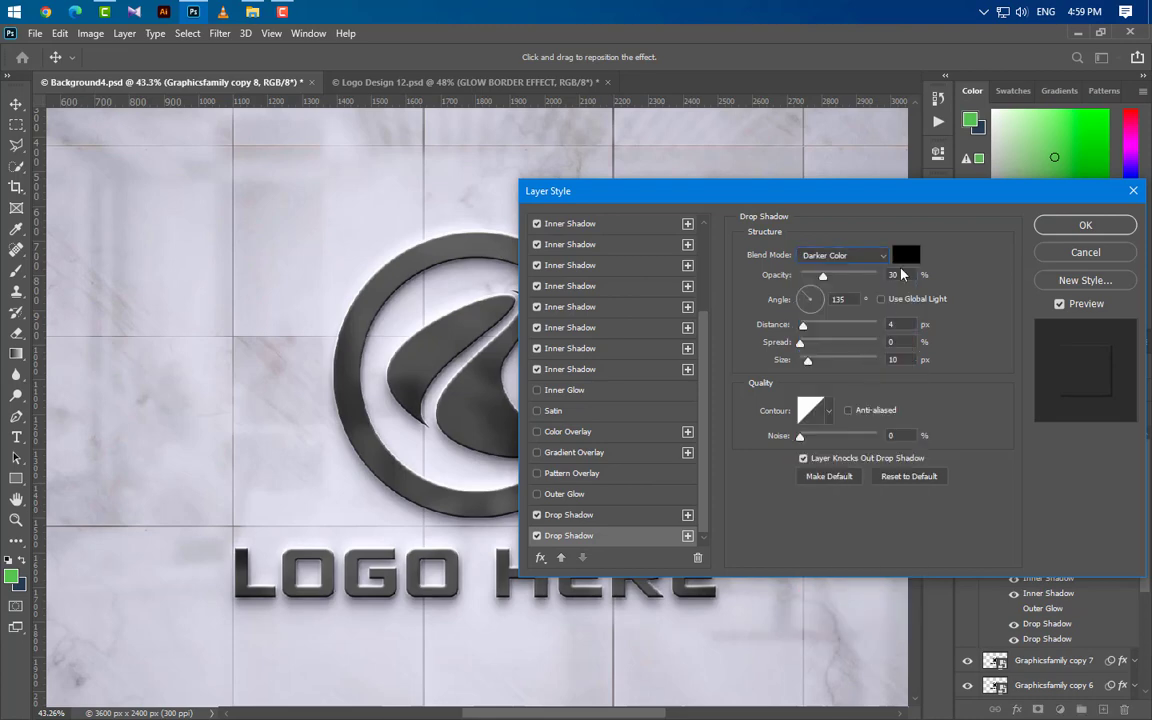
key("Tab")
type("7")
left_click_drag(903, 359, 853, 369)
type("4")
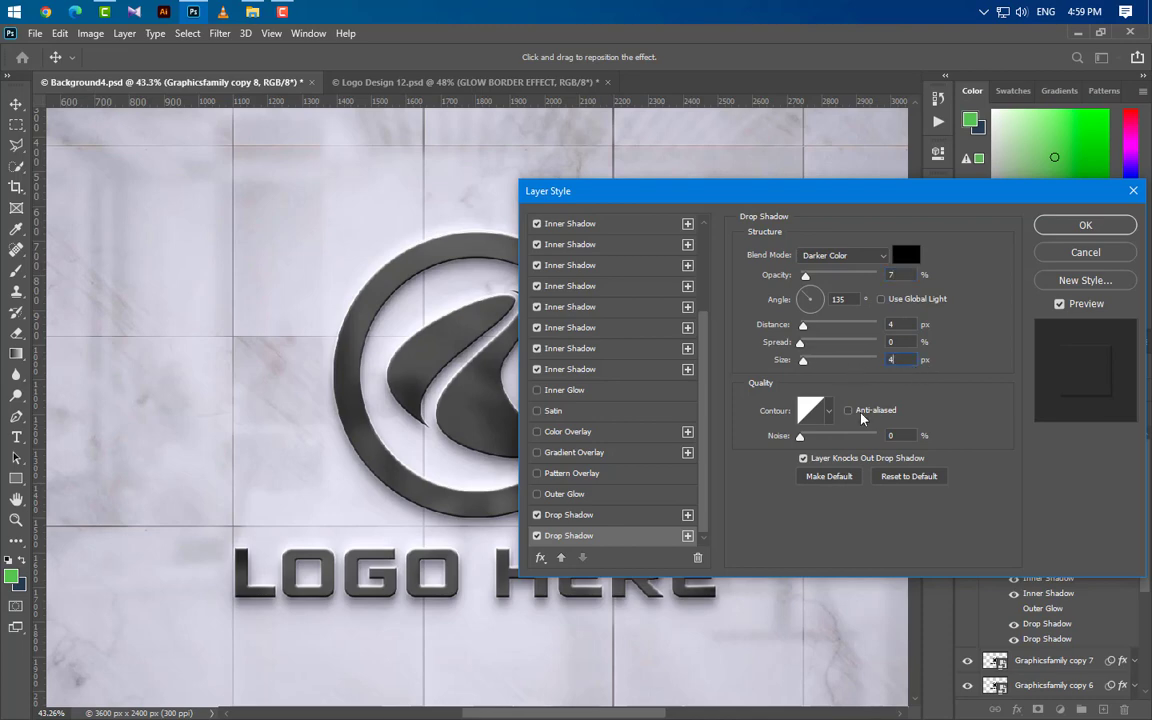
Step: Add a third Drop Shadow with Multiply blending, 5% opacity, 5 px distance and 5 px size
left_click(688, 537)
scroll(637, 535, "down", 1)
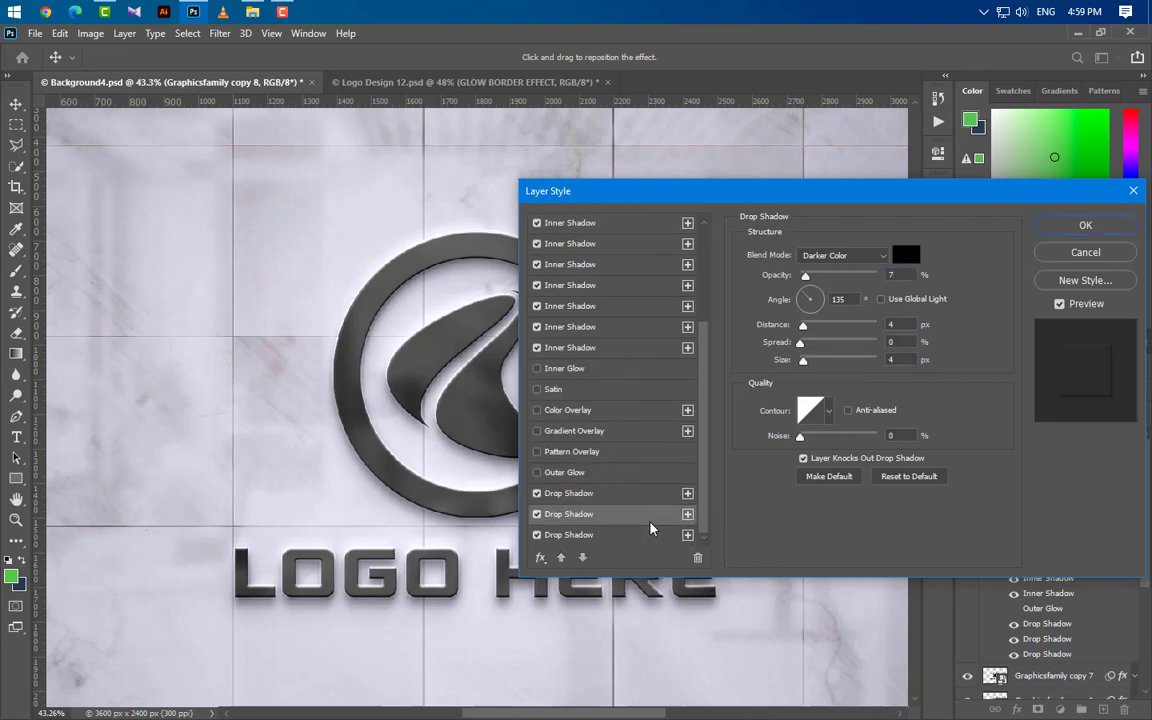
left_click(609, 538)
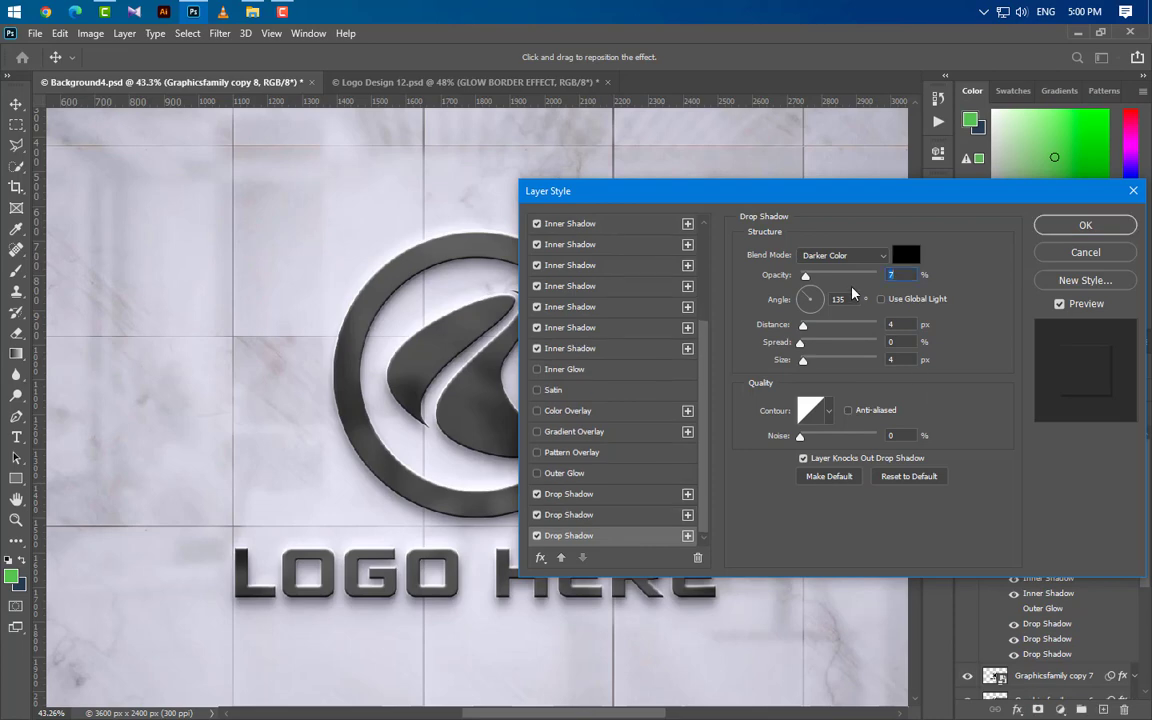
left_click(845, 256)
left_click(845, 318)
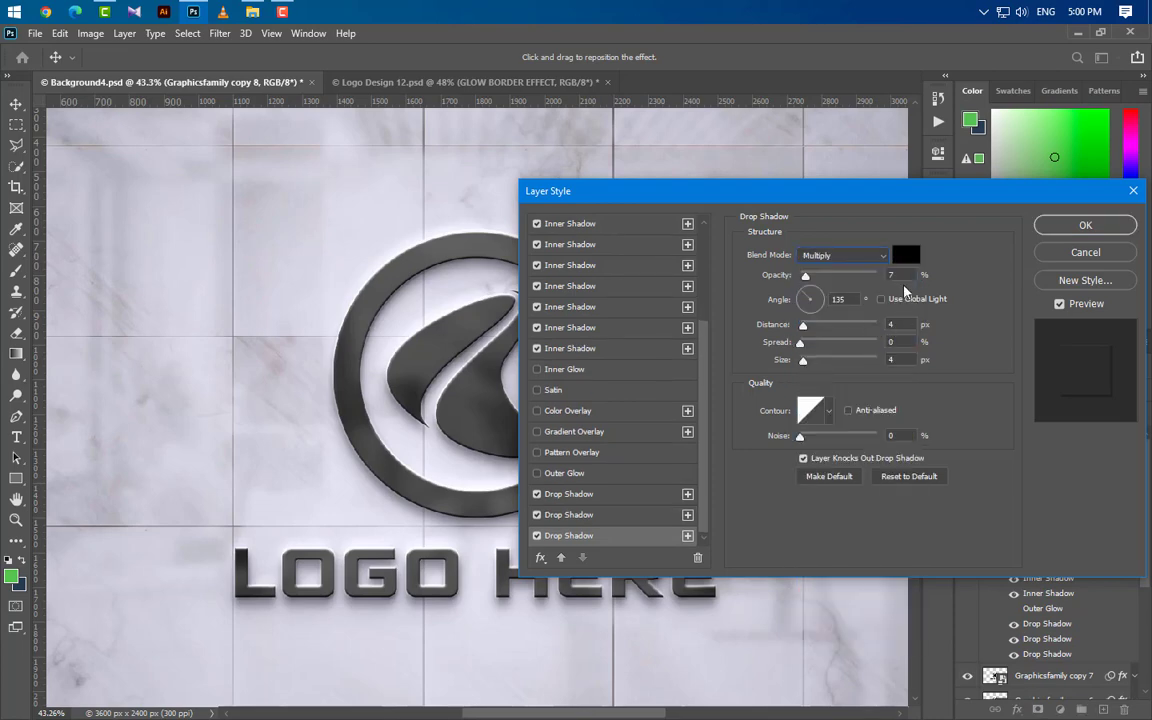
key("Tab")
type("5")
left_click_drag(899, 325, 849, 360)
type("55")
Step: Add a fourth Drop Shadow and set its distance to 9 px and size to 15 px
left_click(687, 537)
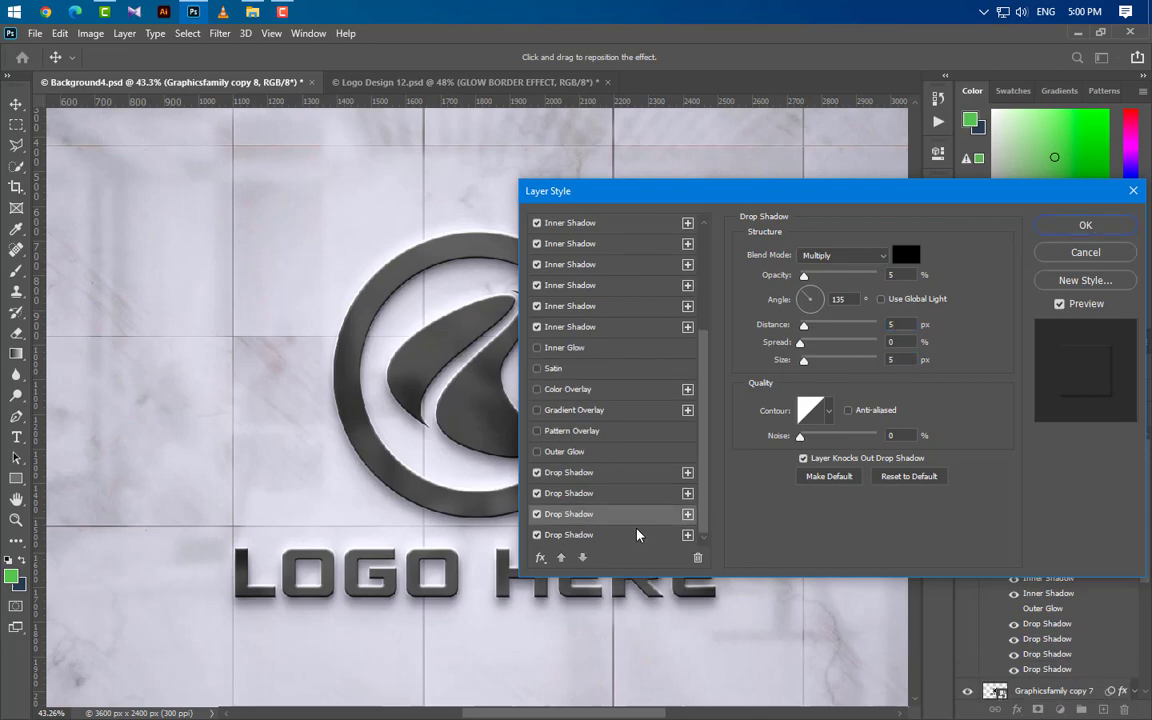
left_click_drag(899, 325, 856, 325)
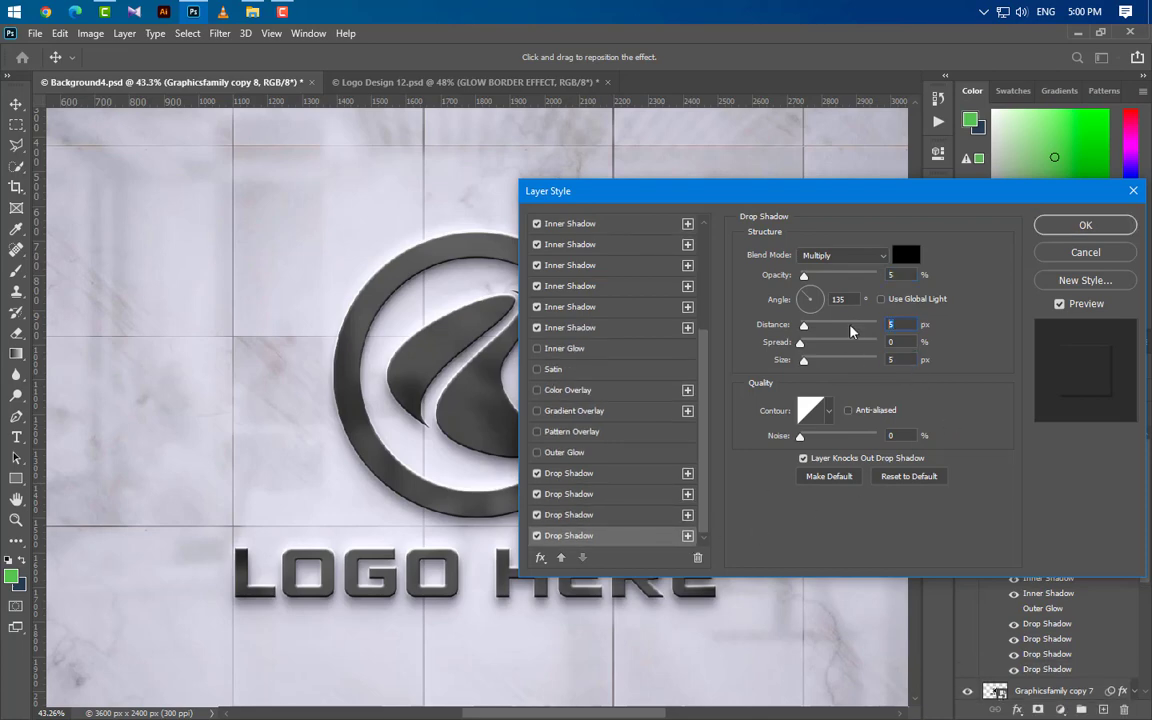
type("9")
left_click_drag(901, 361, 858, 363)
type("15")
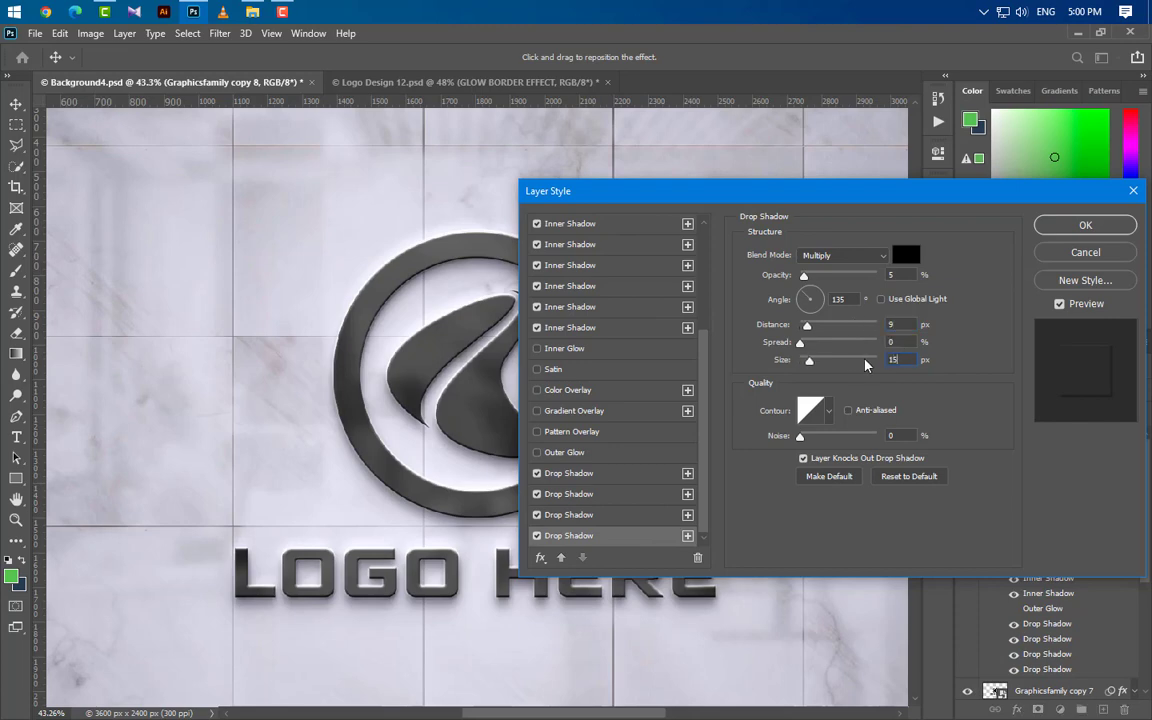
Step: Add a fifth Drop Shadow and set its blend mode to Color Burn
left_click(687, 536)
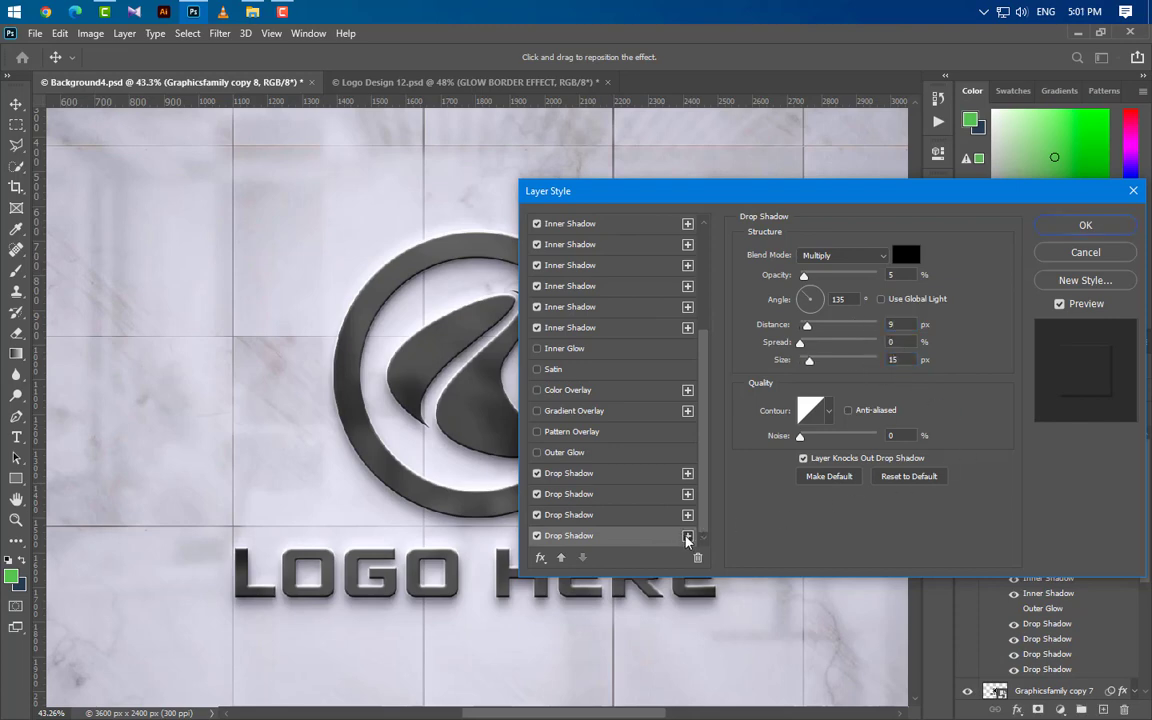
left_click(859, 256)
left_click(845, 290)
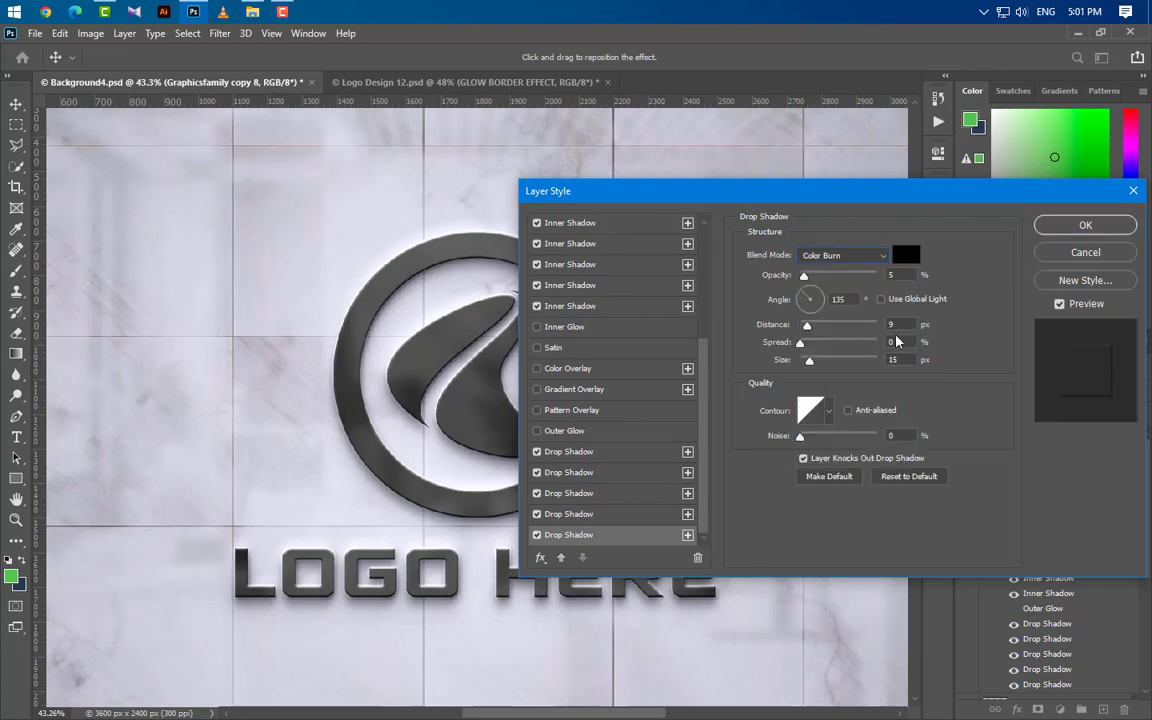
key("Tab")
Step: Add a sixth Drop Shadow with Multiply blending, 25% opacity and 12 px distance, and apply the layer style
left_click(687, 535)
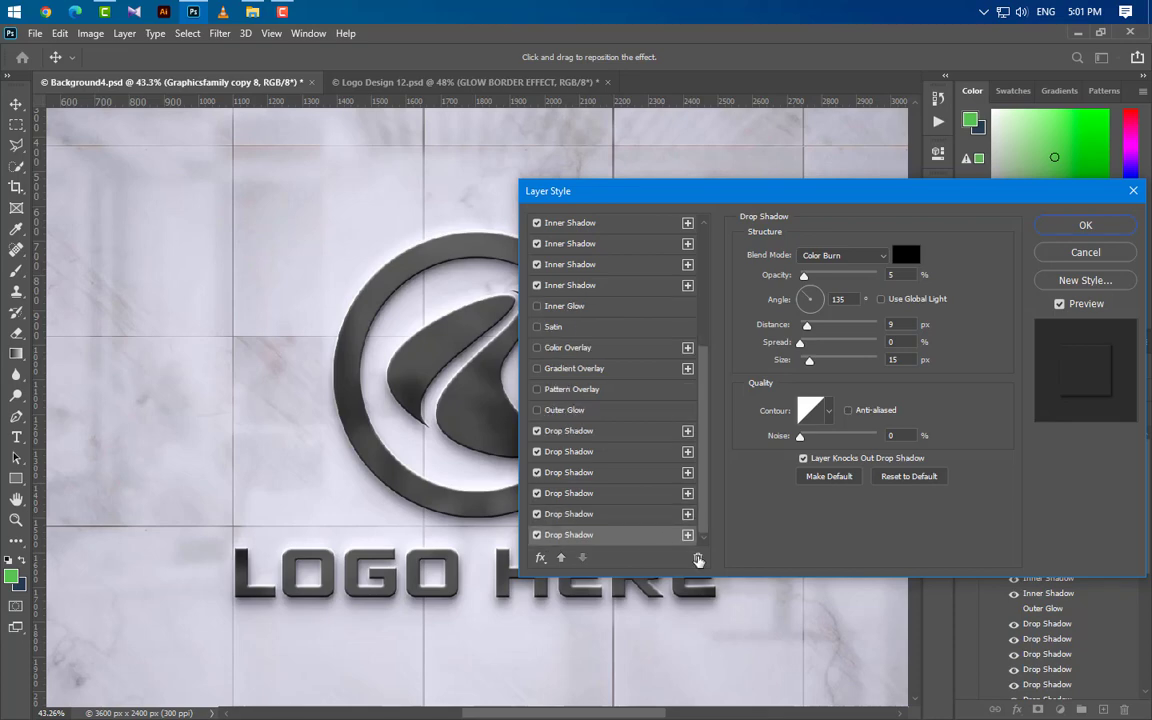
left_click(843, 256)
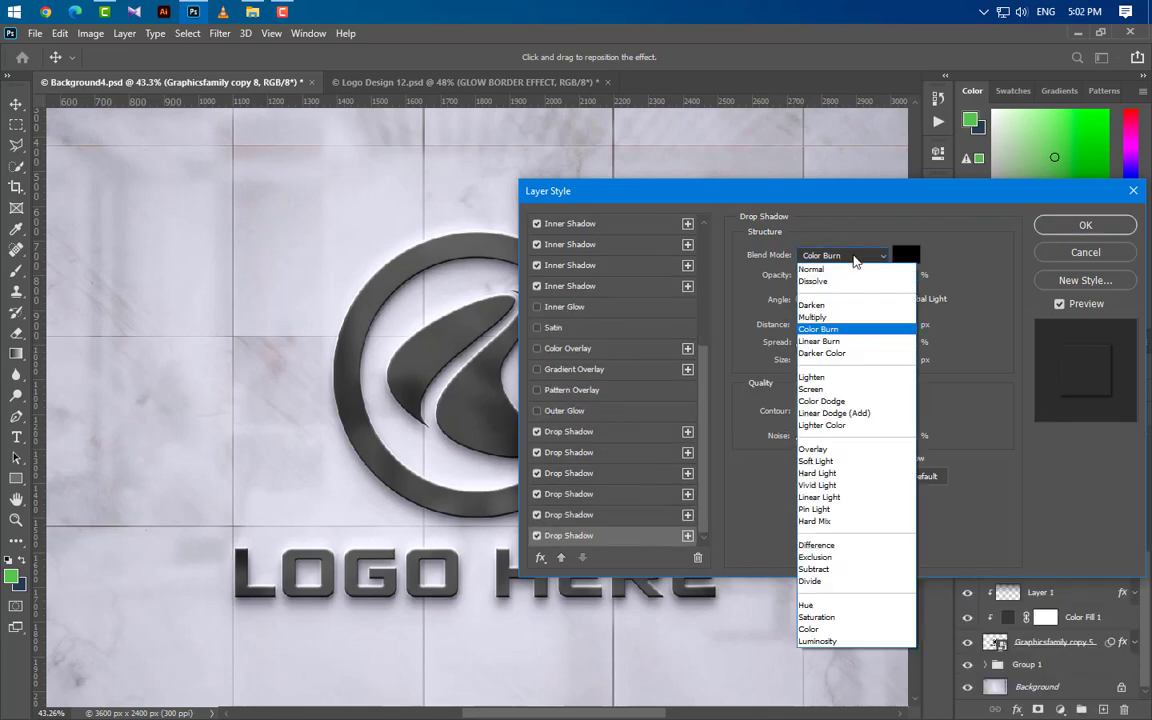
left_click(843, 317)
left_click_drag(901, 276, 866, 275)
type("2")
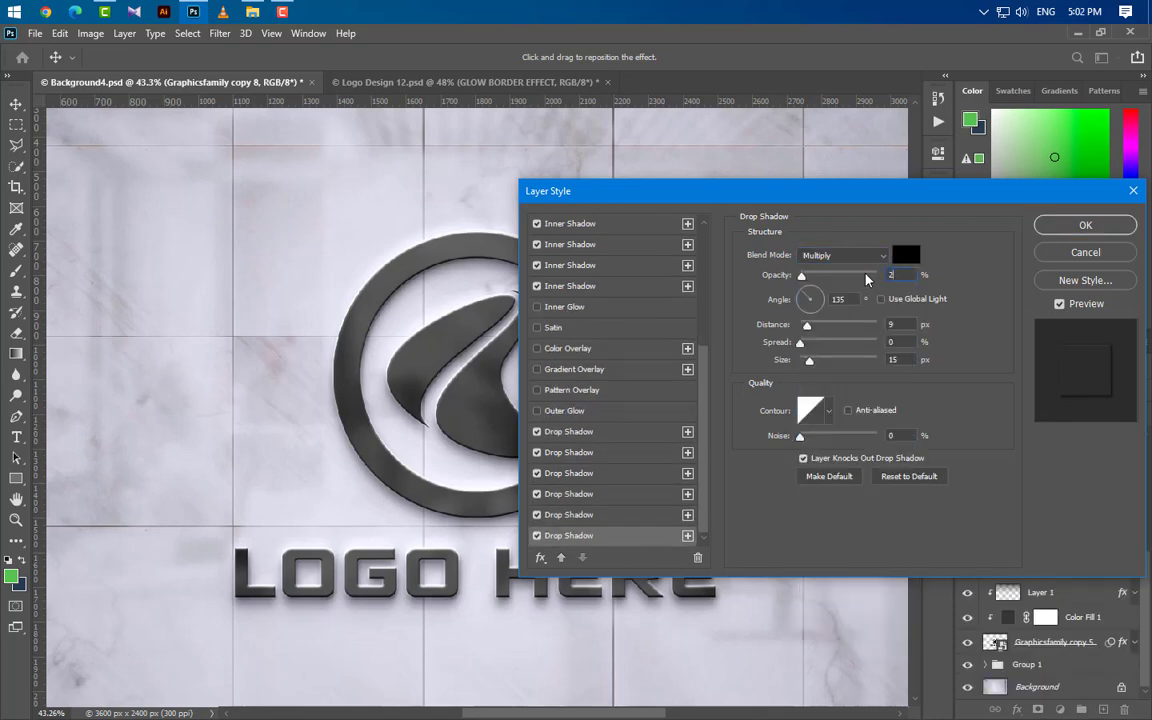
type("5")
left_click_drag(901, 325, 867, 324)
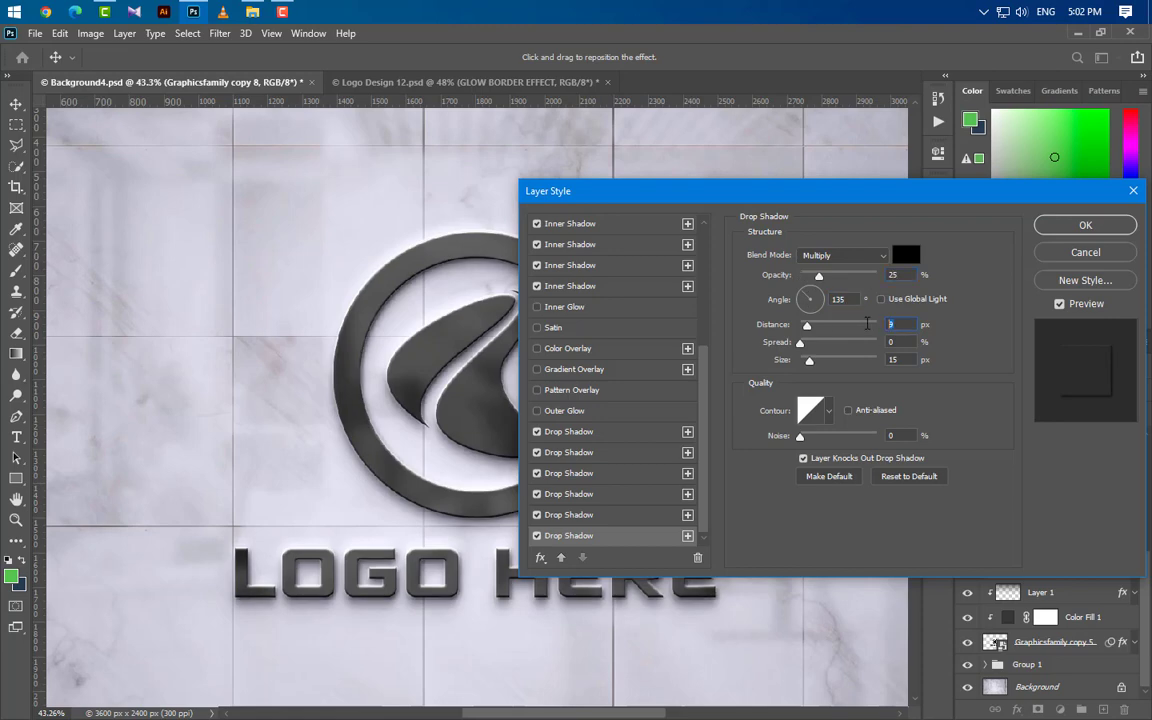
type("12")
key("Tab")
key("Tab")
left_click(1085, 225)
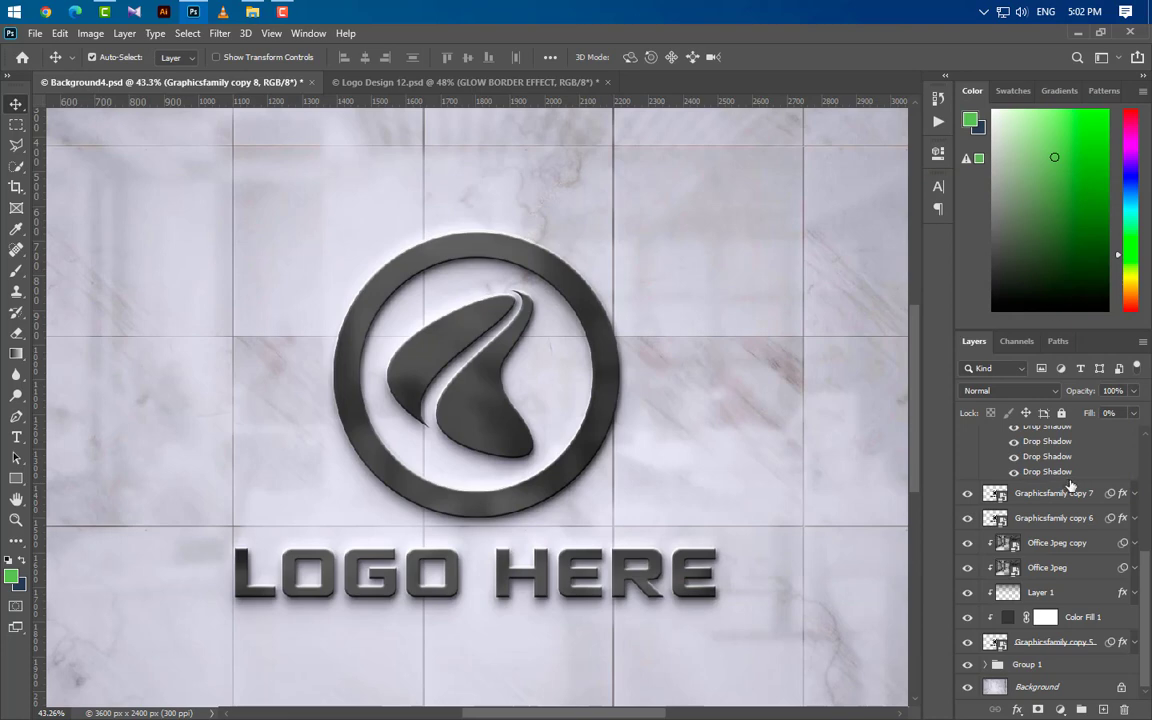
Step: Collapse the effects list of Graphicsfamily copy 8 and duplicate that layer
scroll(1085, 539, "up", 5)
left_click(1135, 440)
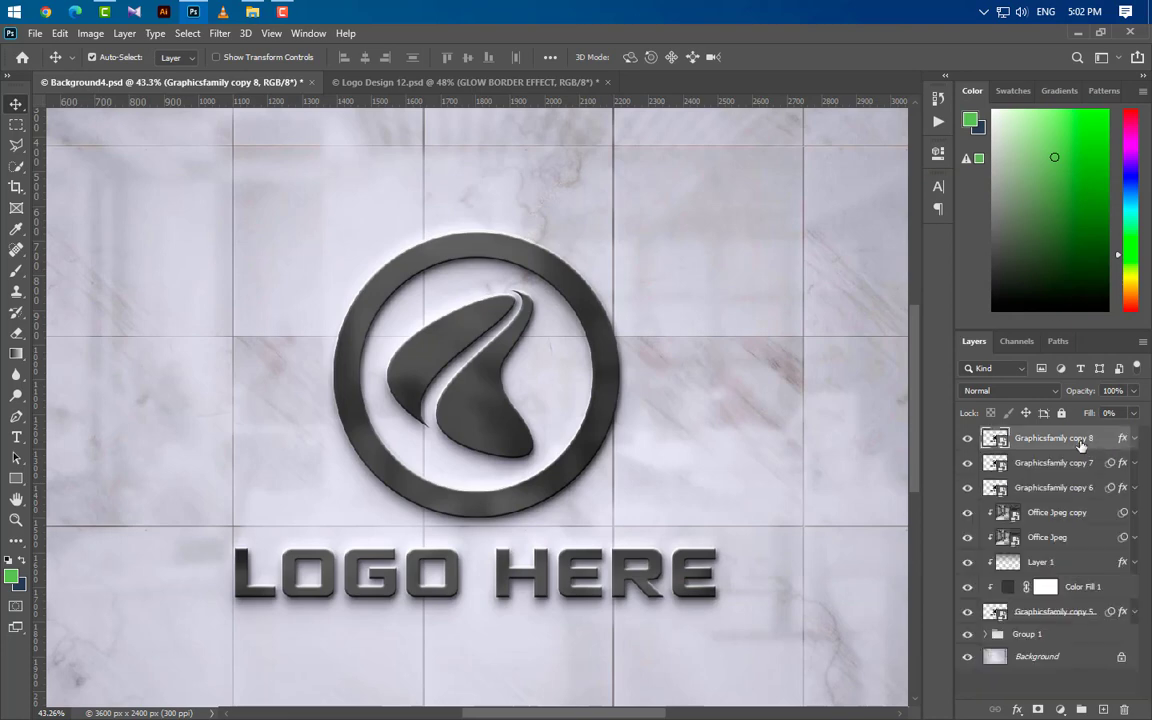
left_click_drag(1080, 445, 1103, 710)
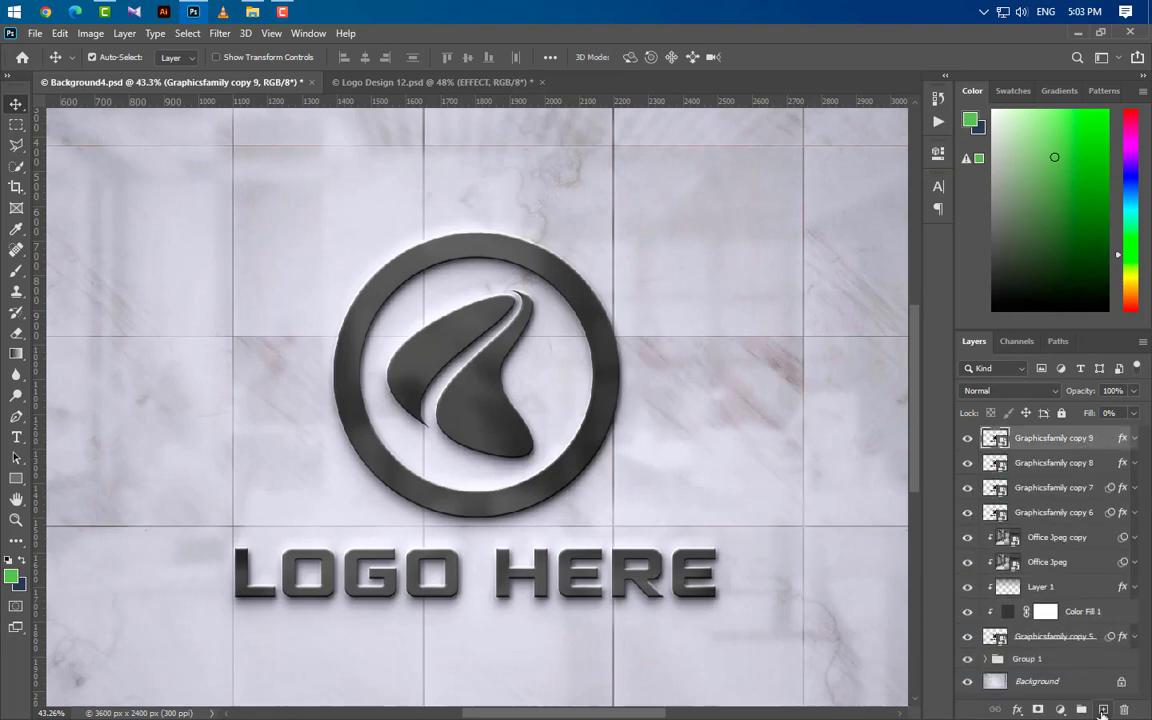
Step: Group the Graphicsfamily layers from copy 9 down to copy 6
left_click(1055, 466, "ctrl")
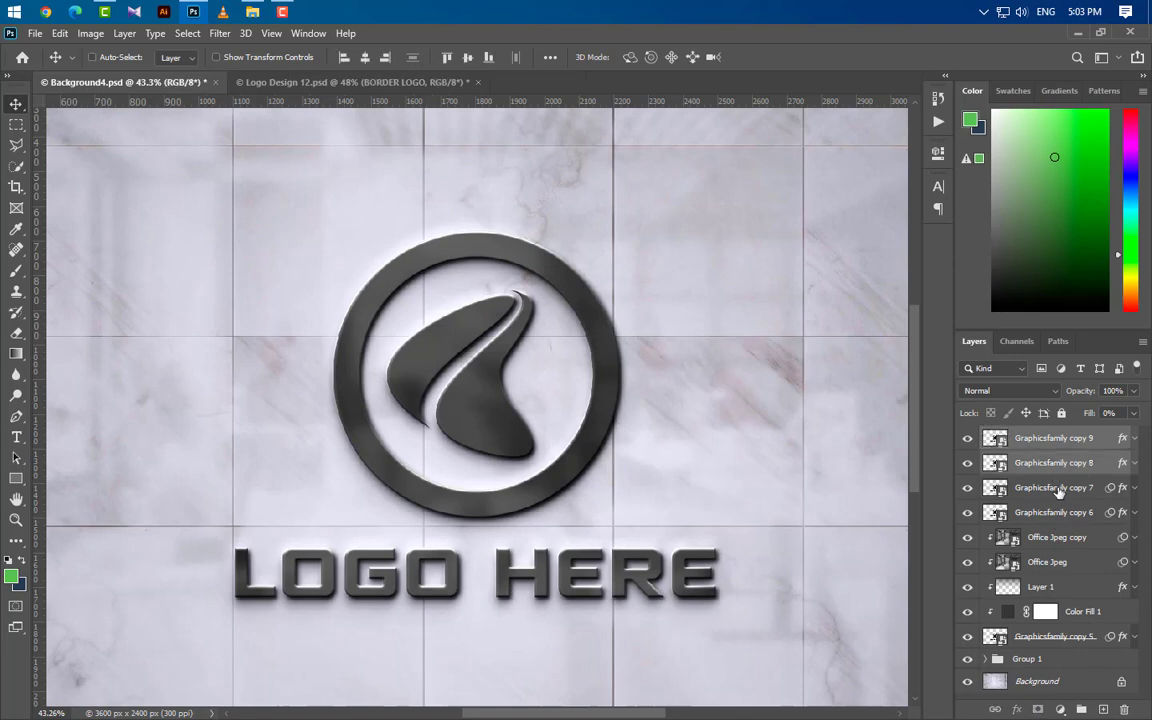
left_click(1059, 490, "ctrl")
left_click(1067, 514, "ctrl")
left_click(1082, 710)
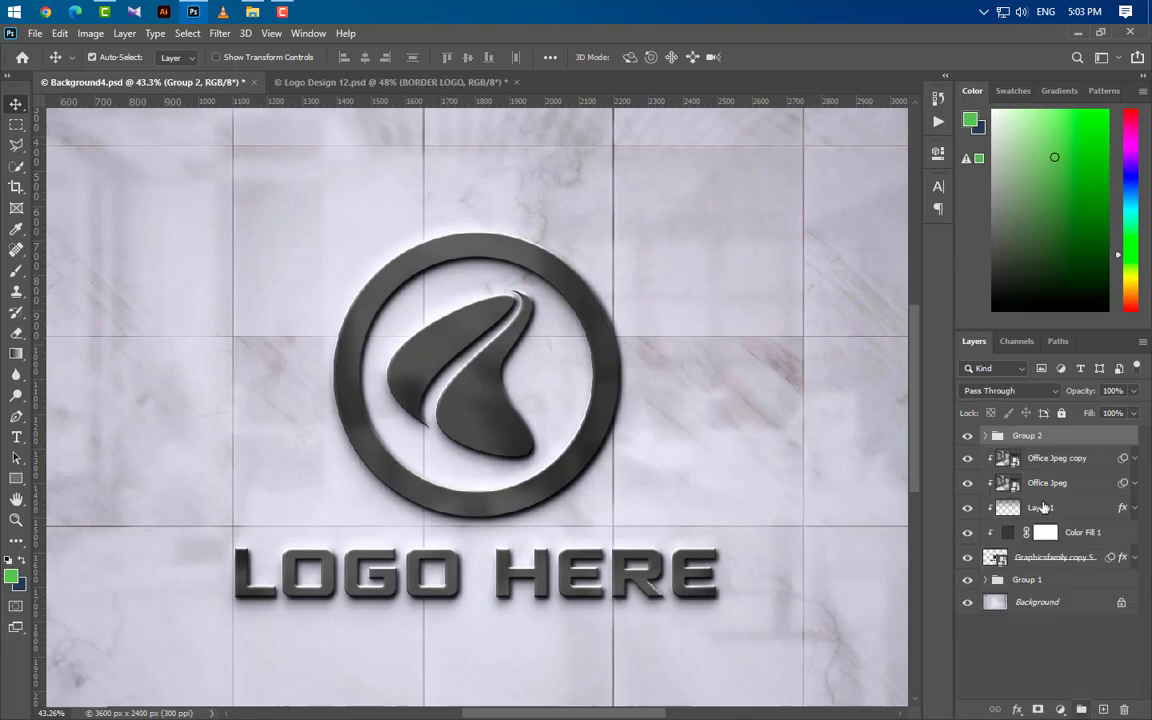
Step: Group Graphicsfamily copy 5 with its clipped layers: Office Jpeg copy, Office Jpeg, Layer 1 and Color Fill 1
left_click(1057, 458)
left_click(1050, 483, "ctrl")
left_click(1045, 508, "ctrl")
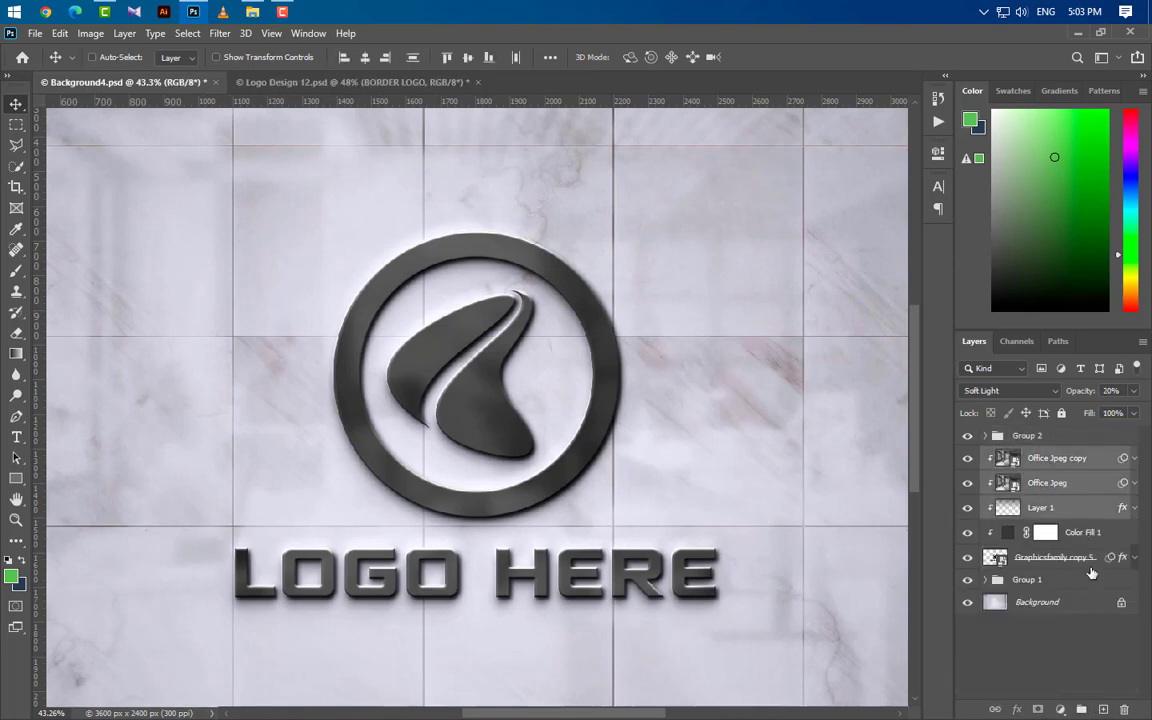
left_click(1070, 532, "ctrl")
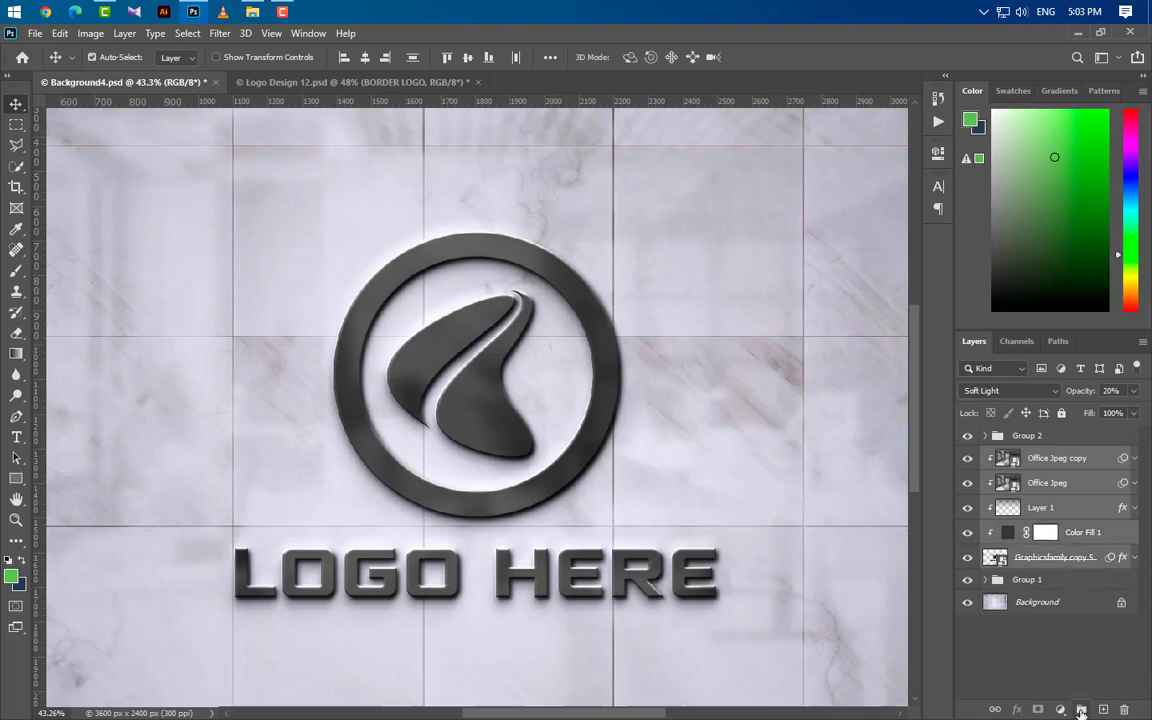
left_click(1082, 710)
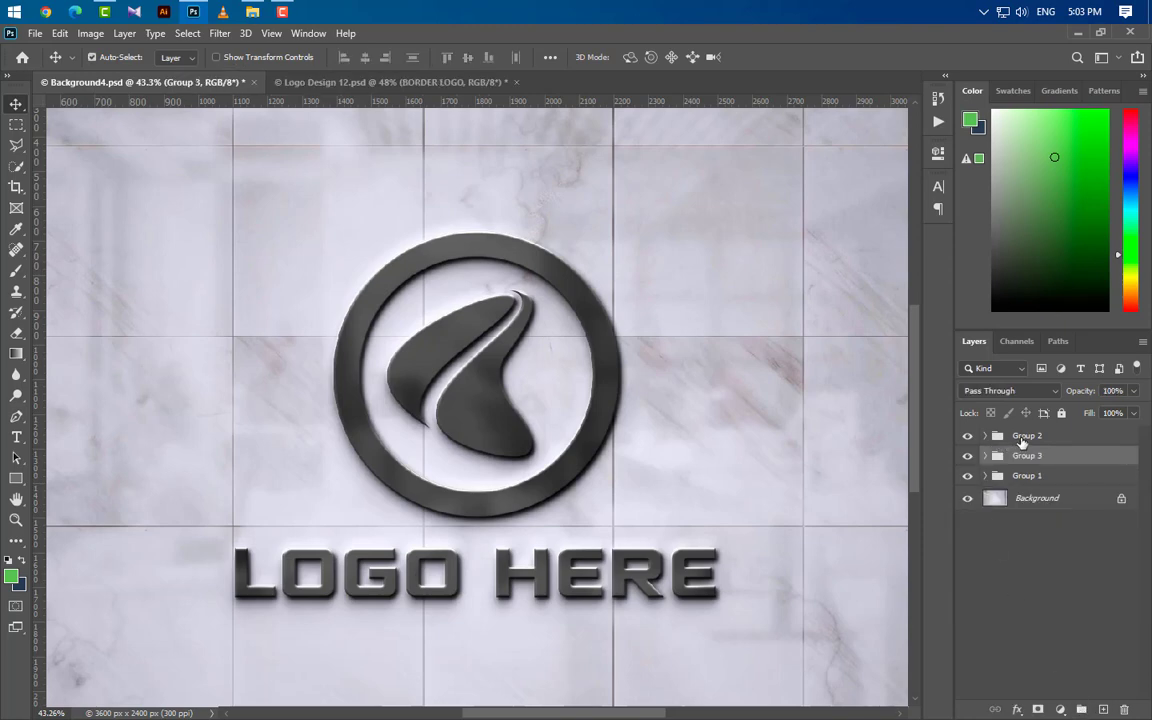
Step: Duplicate Graphicsfamily copy 9, move the duplicate out of its group to the top of the layer stack and clear its effects
left_click(1024, 437)
left_click(985, 436)
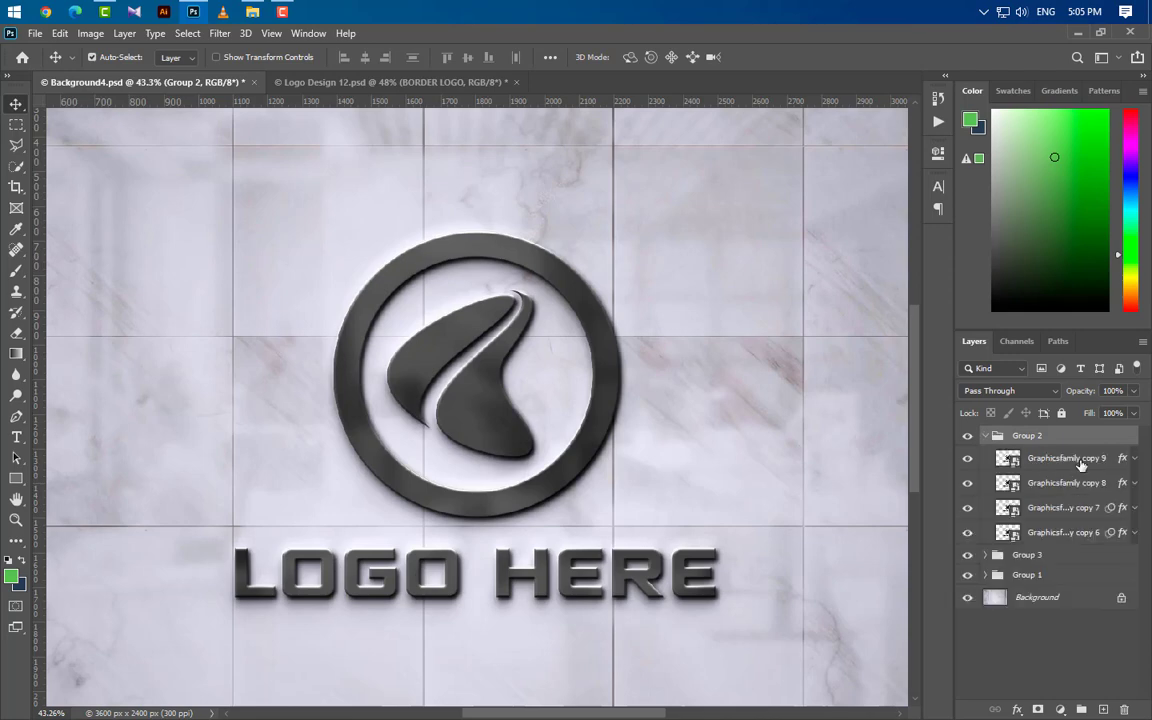
left_click_drag(1081, 465, 1100, 707)
left_click_drag(1077, 455, 1077, 432)
left_click(985, 460)
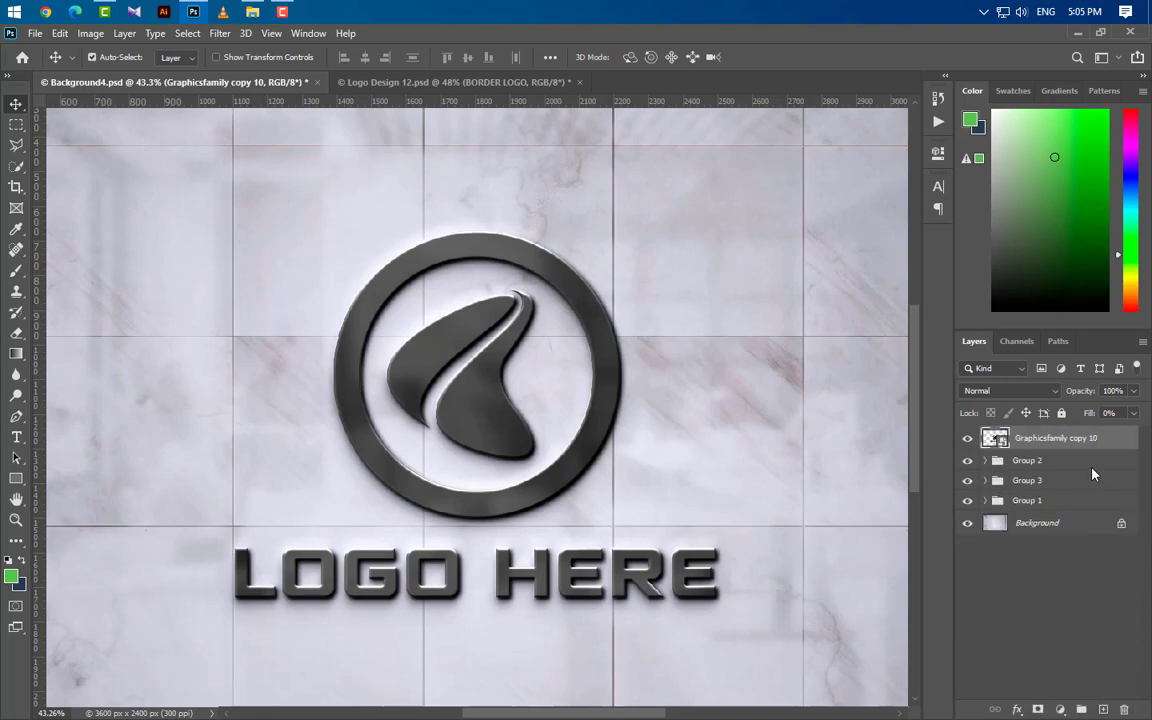
Step: Enable Bevel & Emboss on the top logo copy with the Pillow Emboss style and Smooth technique
double_click(1114, 445)
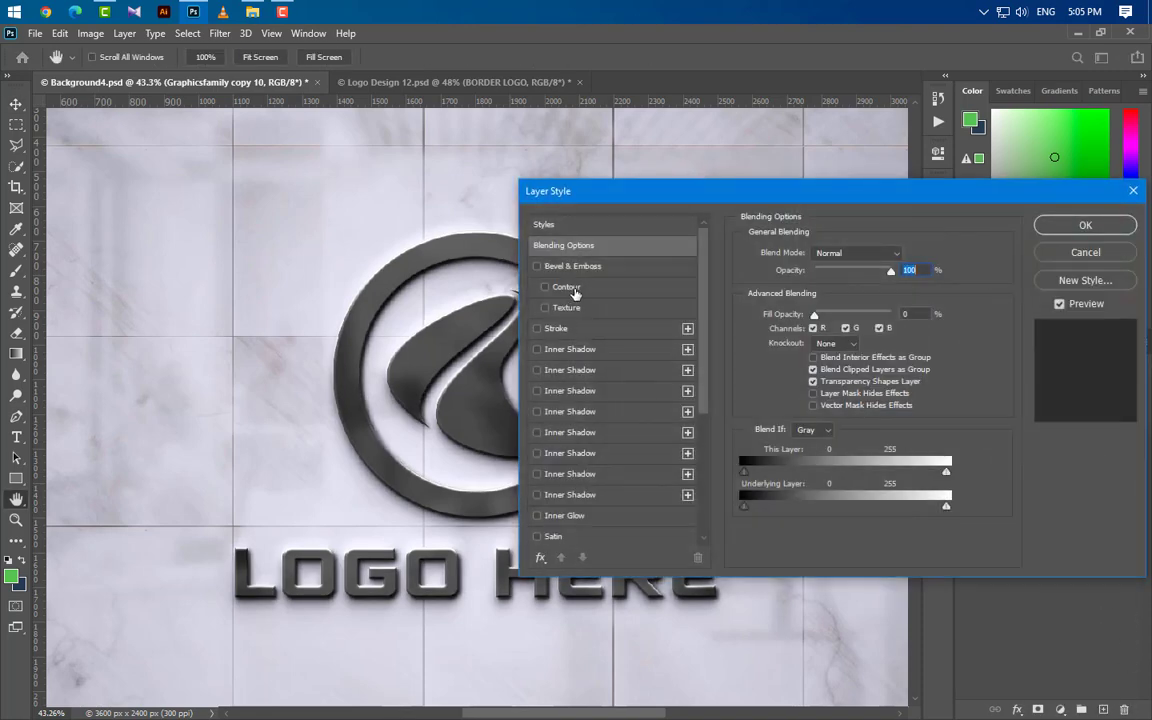
left_click(622, 266)
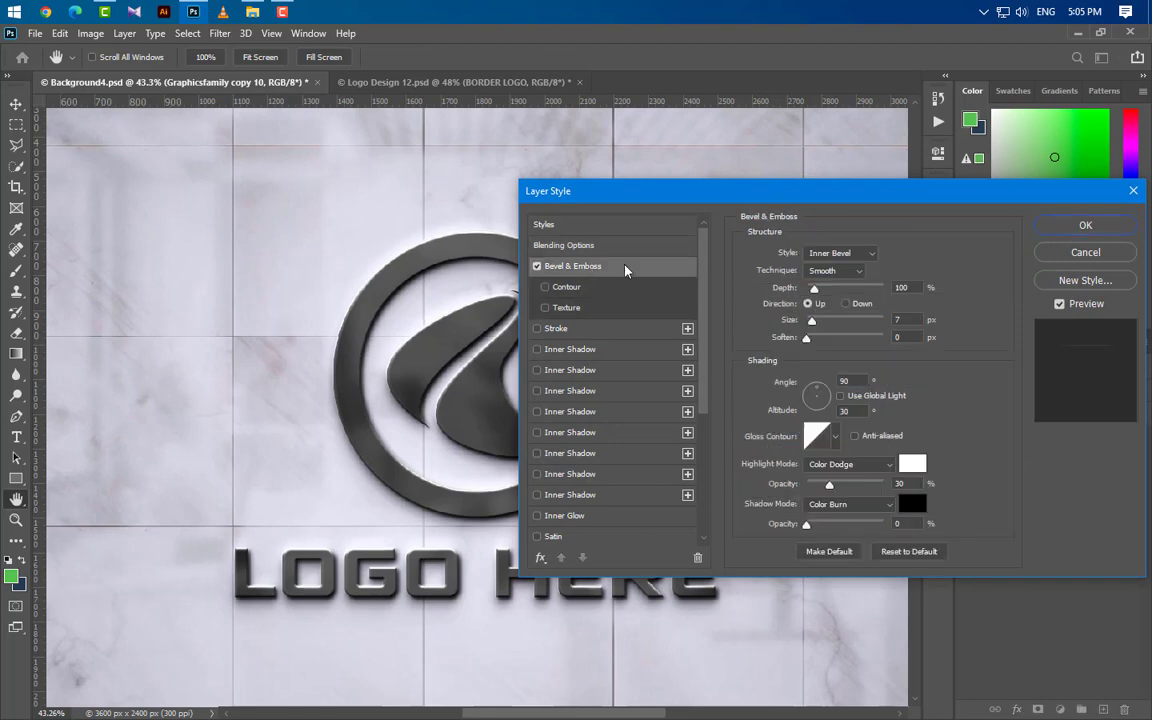
left_click(864, 254)
left_click(845, 302)
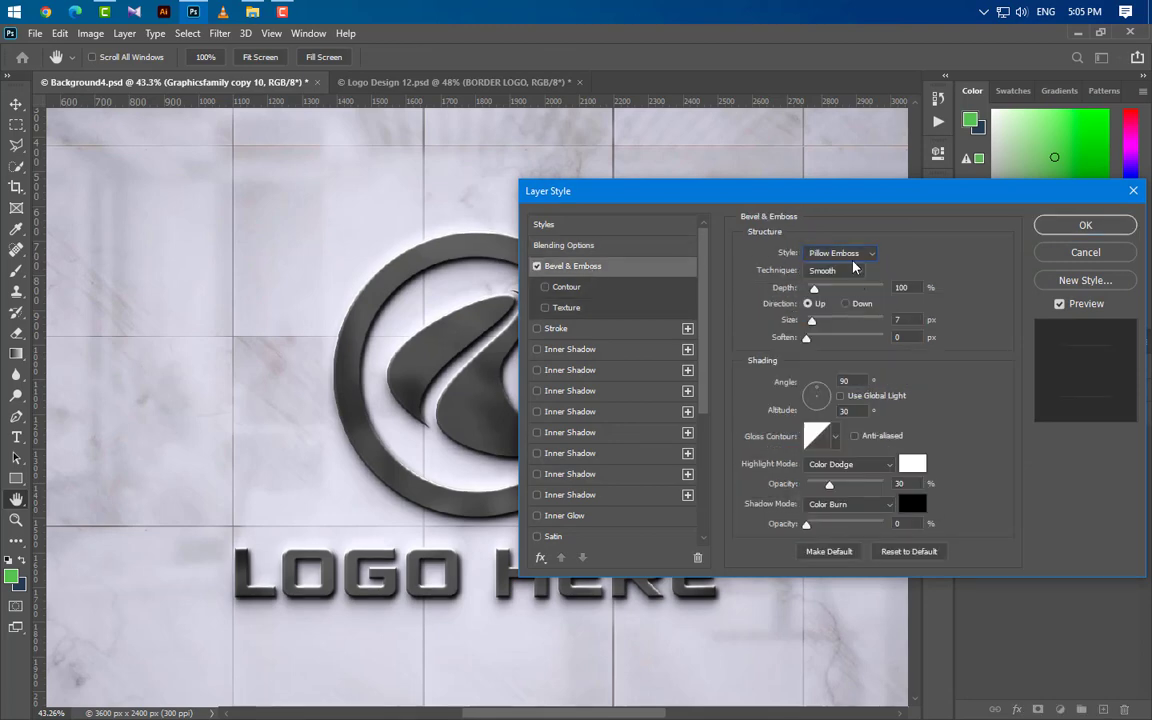
left_click(848, 271)
left_click(838, 285)
Step: Set the bevel's depth to 225%, size to 8 px and soften to 1 px
type("225")
left_click_drag(909, 319, 853, 327)
type("8")
key("Tab")
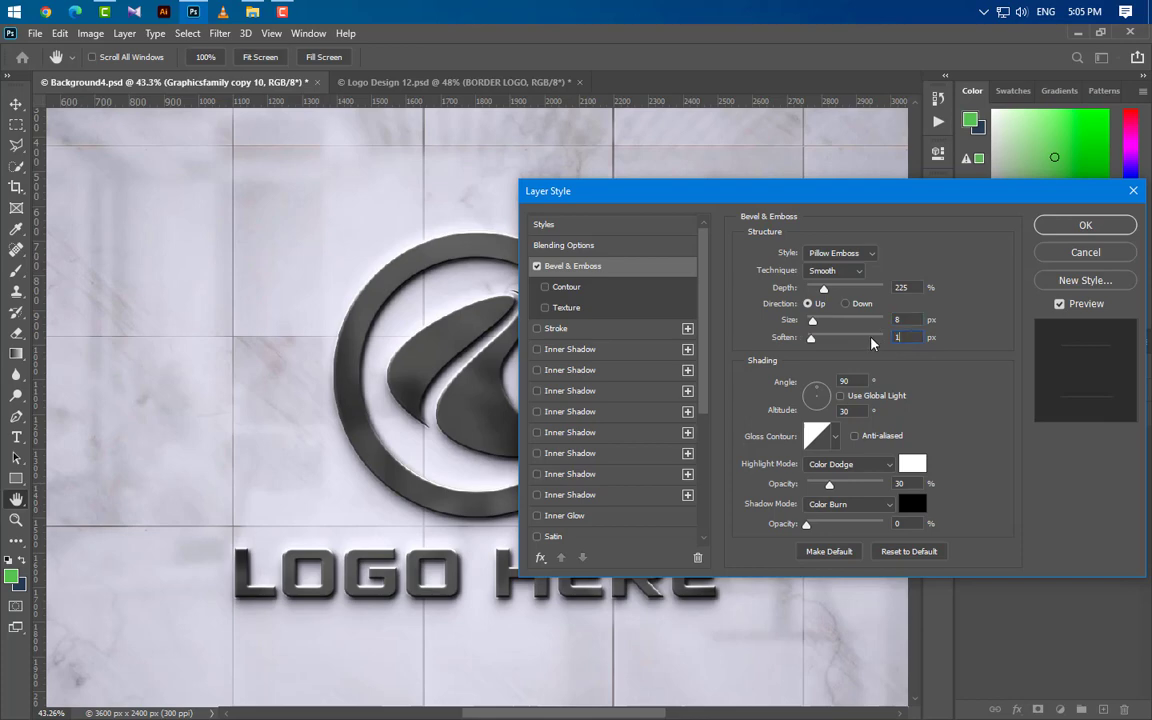
type("1")
Step: Set the bevel's shading to a -90° angle and 35° altitude, with an anti-aliased double-ring gloss contour
key("Tab")
type("-90")
key("Tab")
type("35")
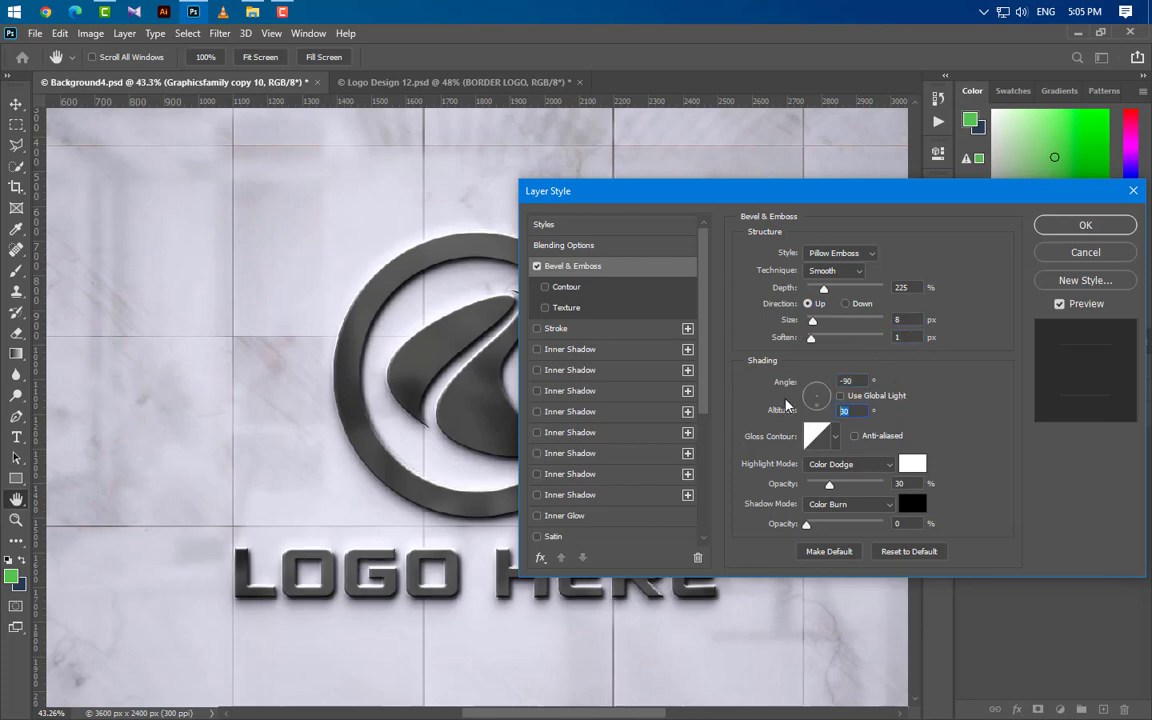
left_click(854, 435)
left_click(838, 440)
left_click(789, 497)
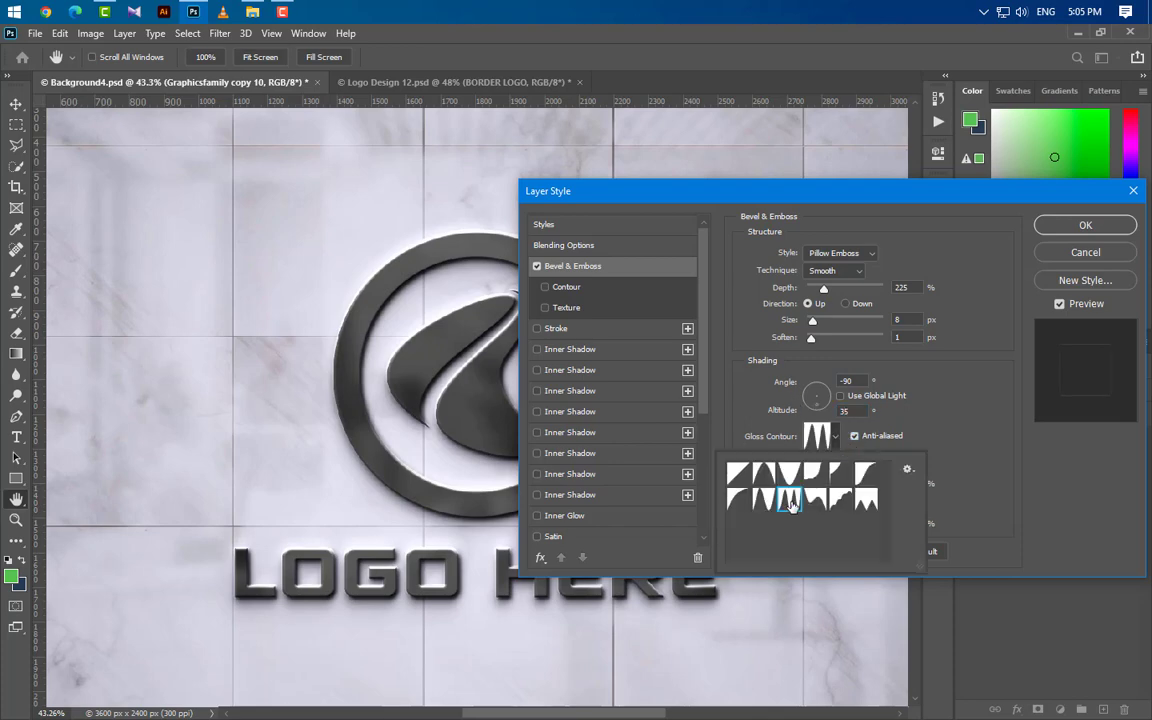
left_click(982, 460)
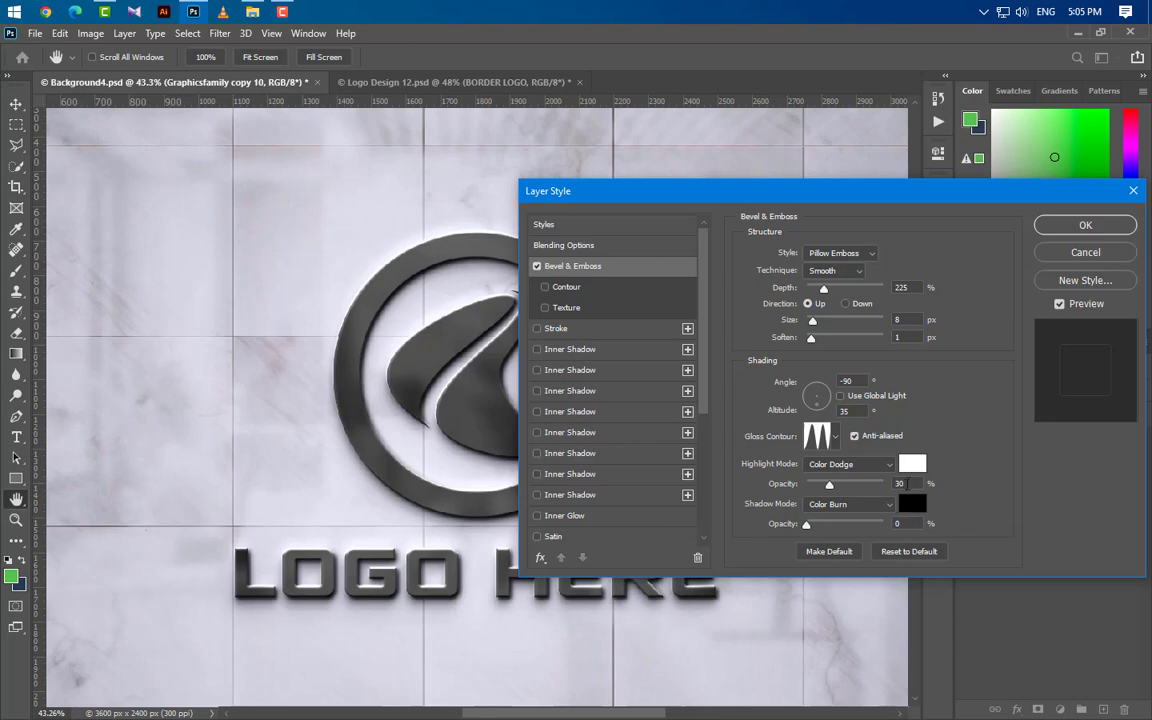
Step: Set the bevel's highlight to Screen blending at 45% opacity with the color c7c7c7
left_click_drag(909, 484, 859, 485)
type("45")
left_click(850, 464)
left_click(817, 454)
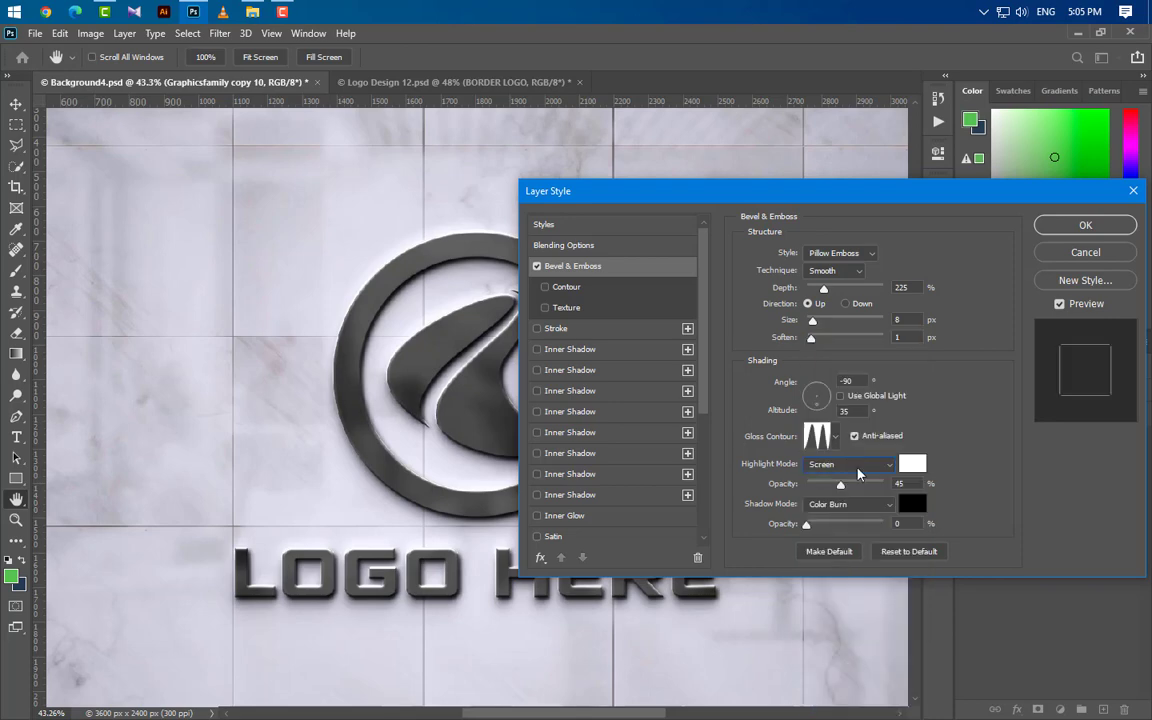
left_click(912, 463)
type("c7c7c7")
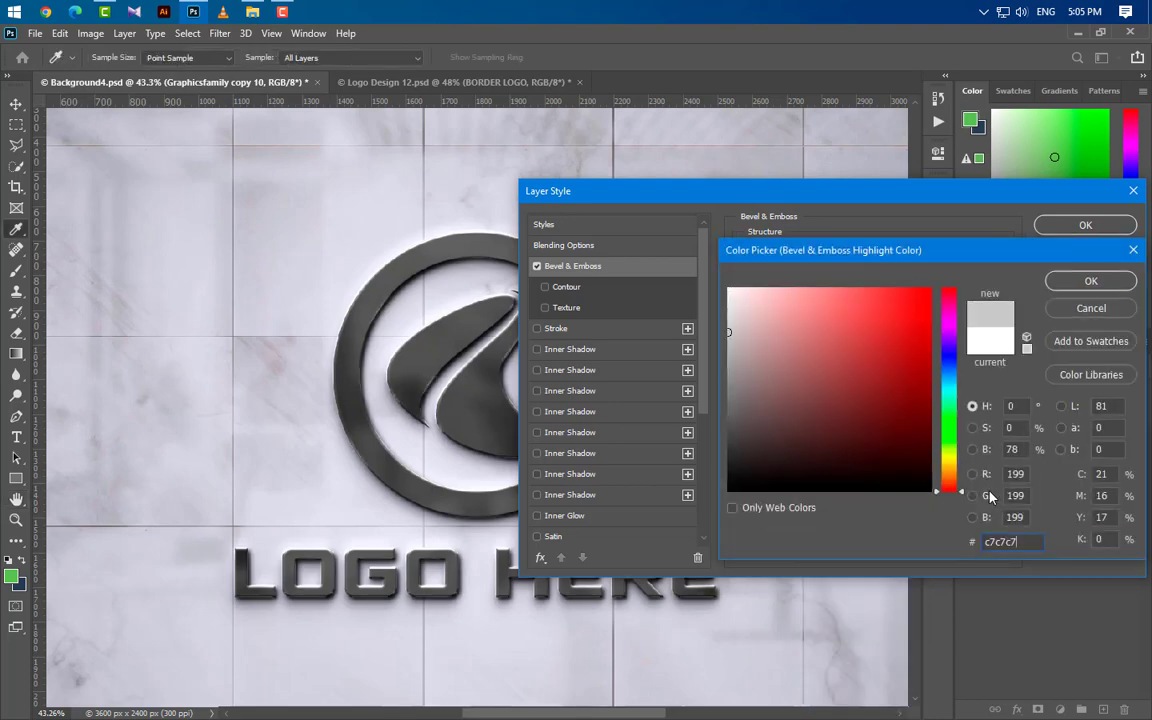
key("Return")
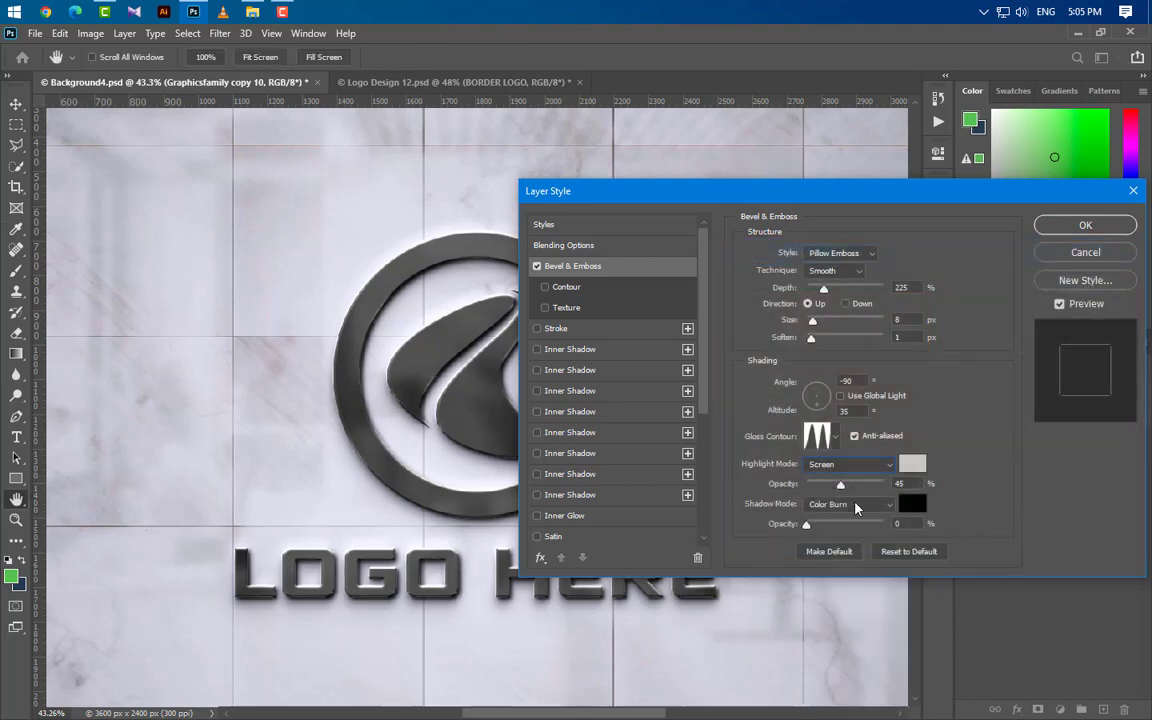
Step: Adjust the bevel's shadow blend mode and shadow opacity
left_click(857, 505)
left_click(772, 343)
left_click_drag(891, 527, 885, 527)
key("Tab")
Step: Enable Inner Glow with Screen blending at 10% opacity
left_click(603, 514)
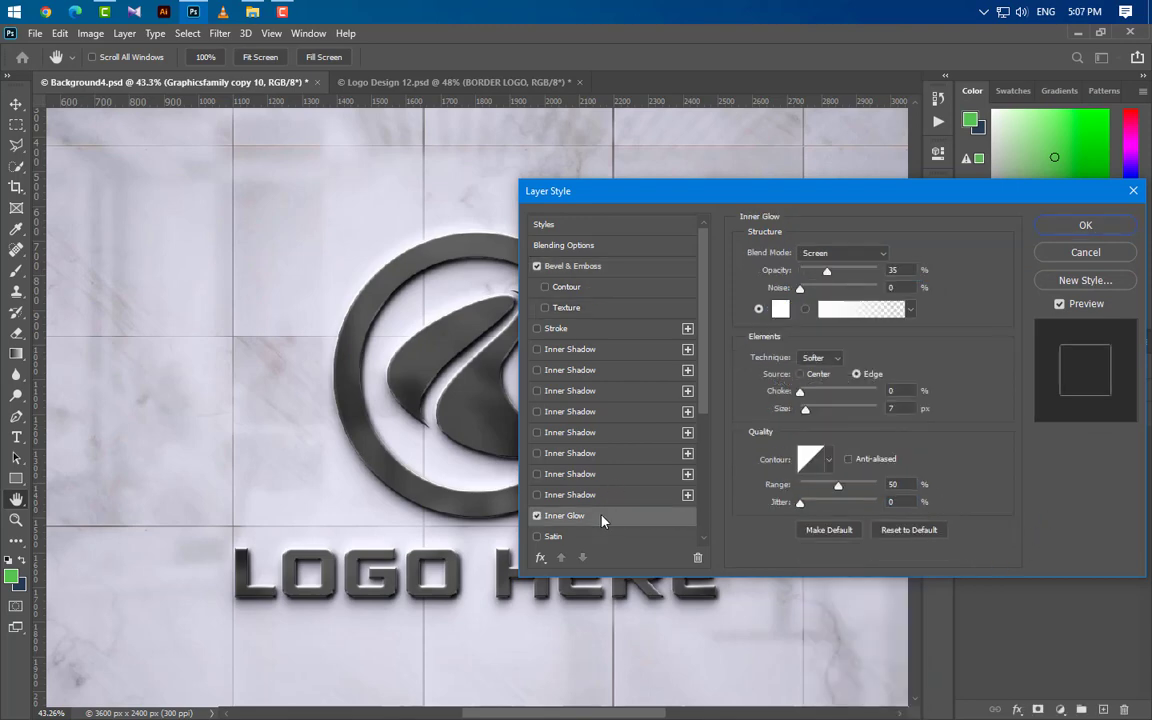
left_click(860, 255)
left_click(831, 388)
left_click_drag(899, 271, 862, 275)
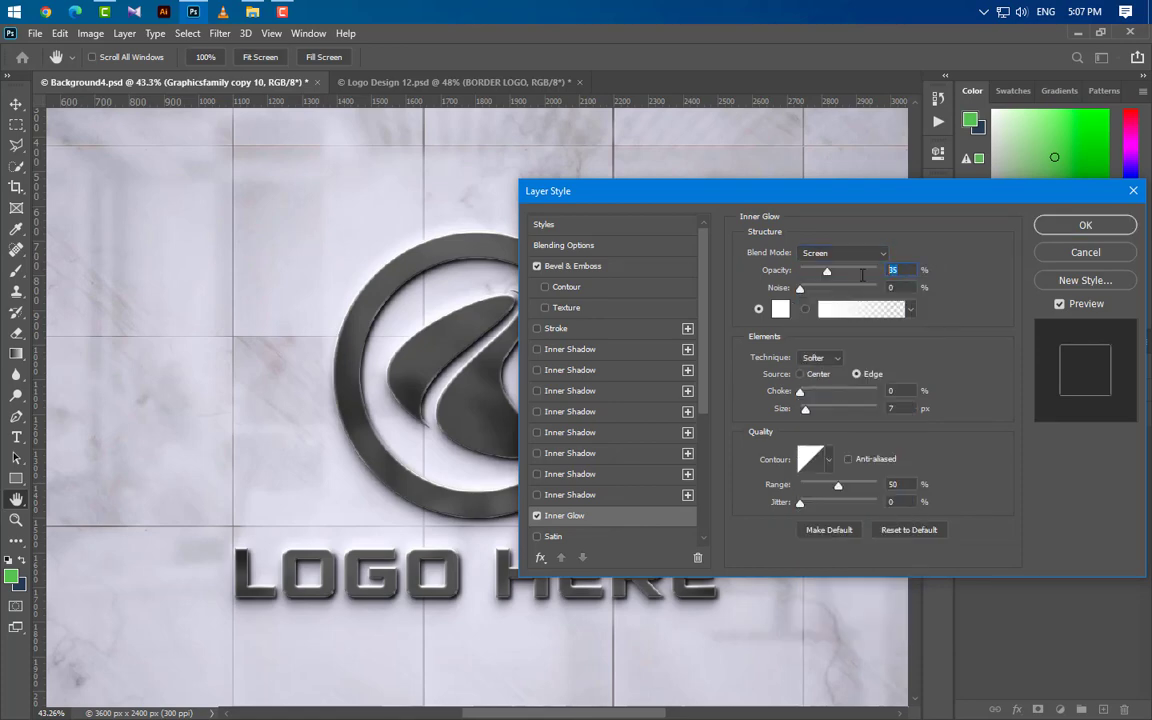
type("10")
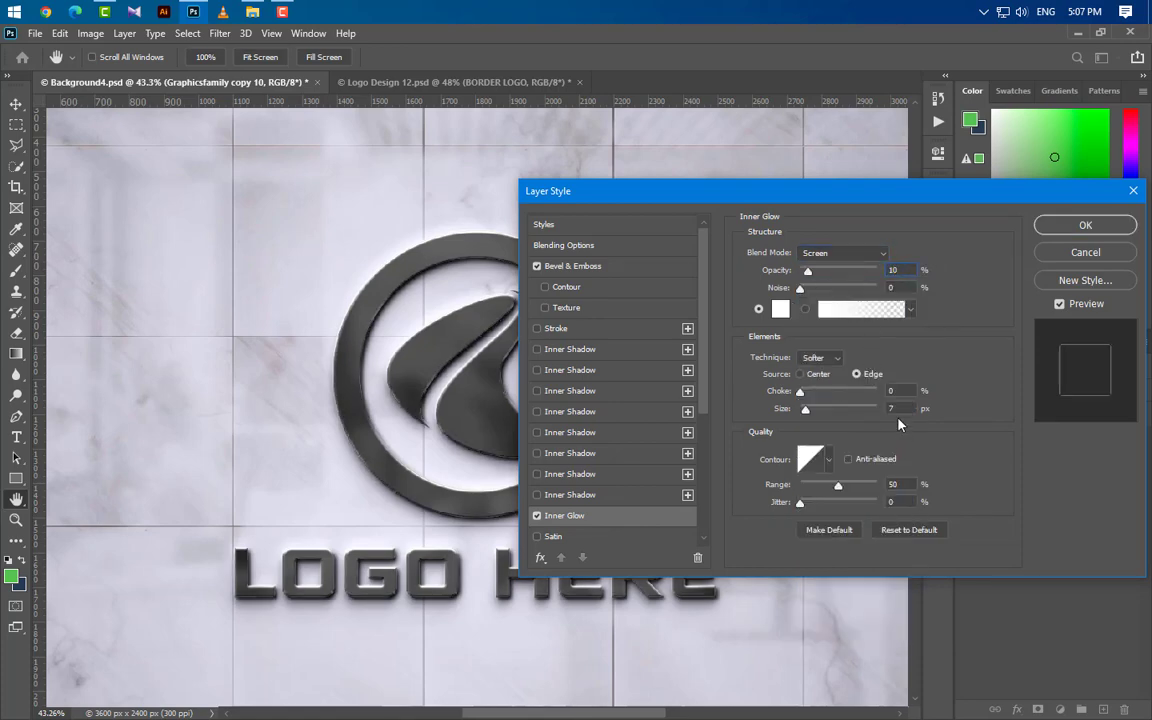
left_click_drag(898, 485, 851, 484)
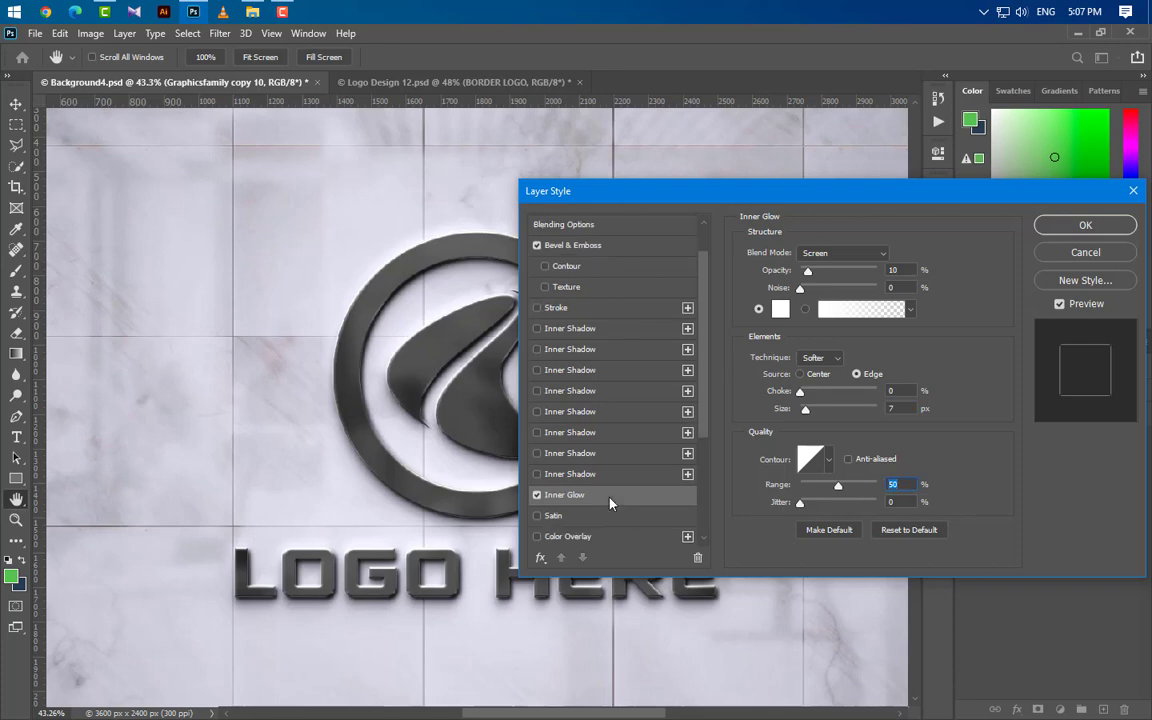
Step: Enable Outer Glow on the logo layer with Screen blending at 2% opacity
scroll(548, 447, "down", 5)
left_click(537, 410)
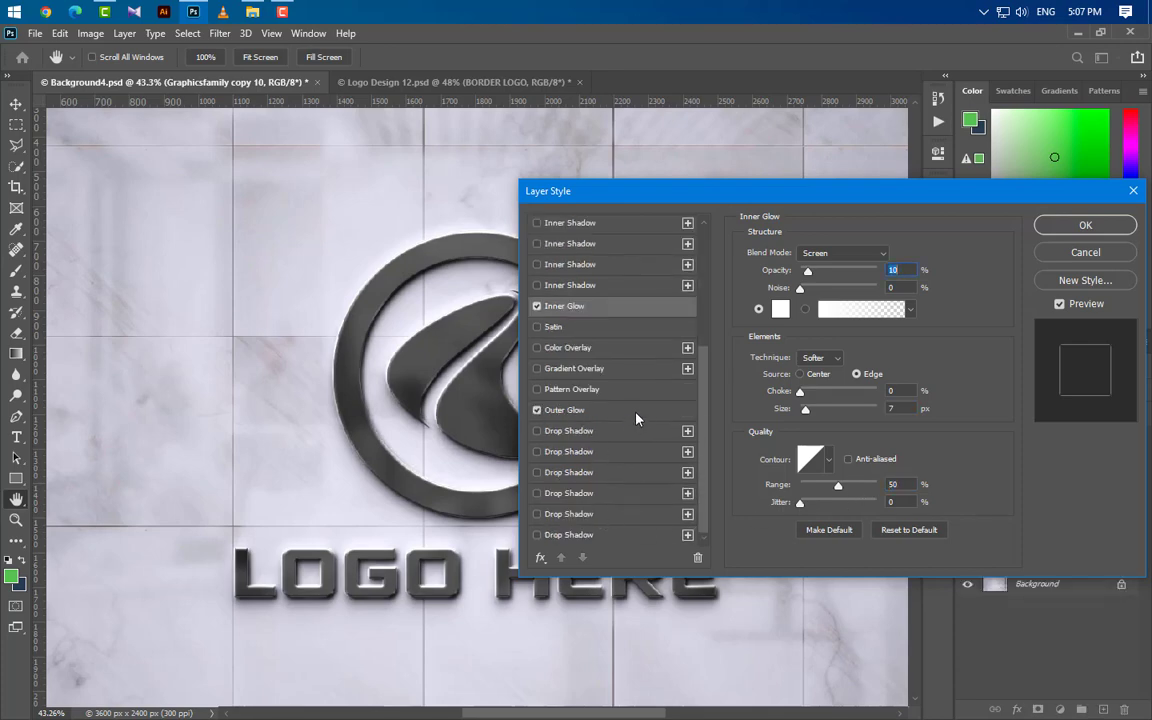
left_click(855, 255)
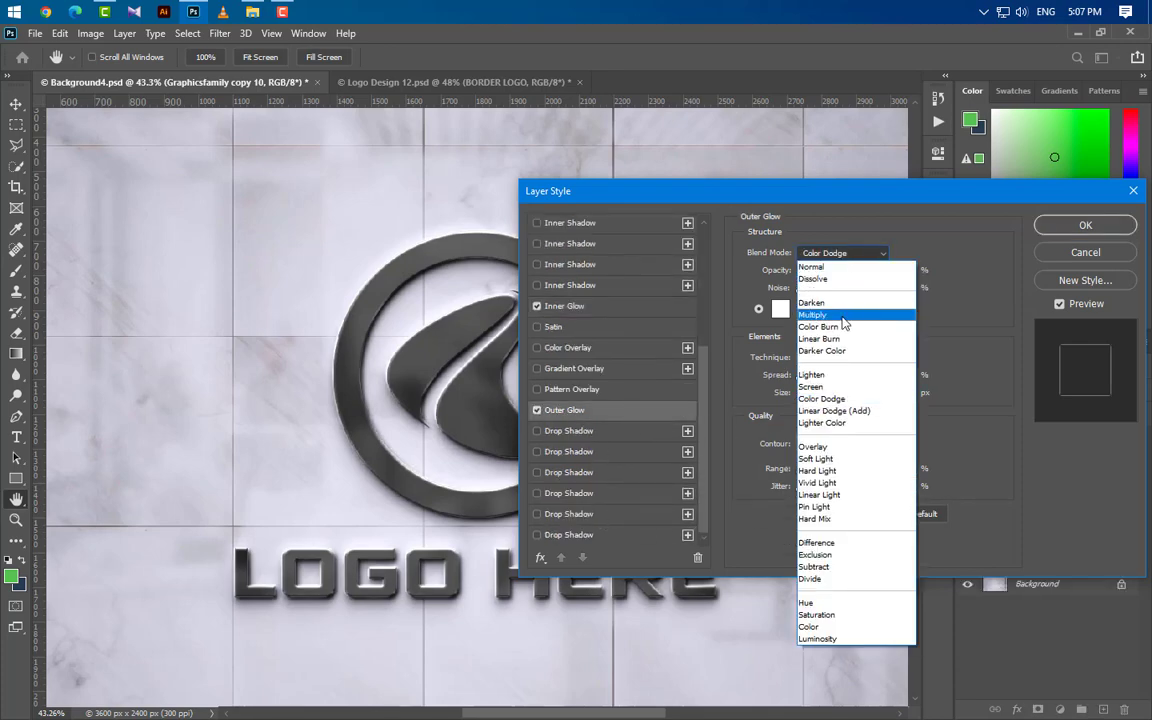
left_click(832, 388)
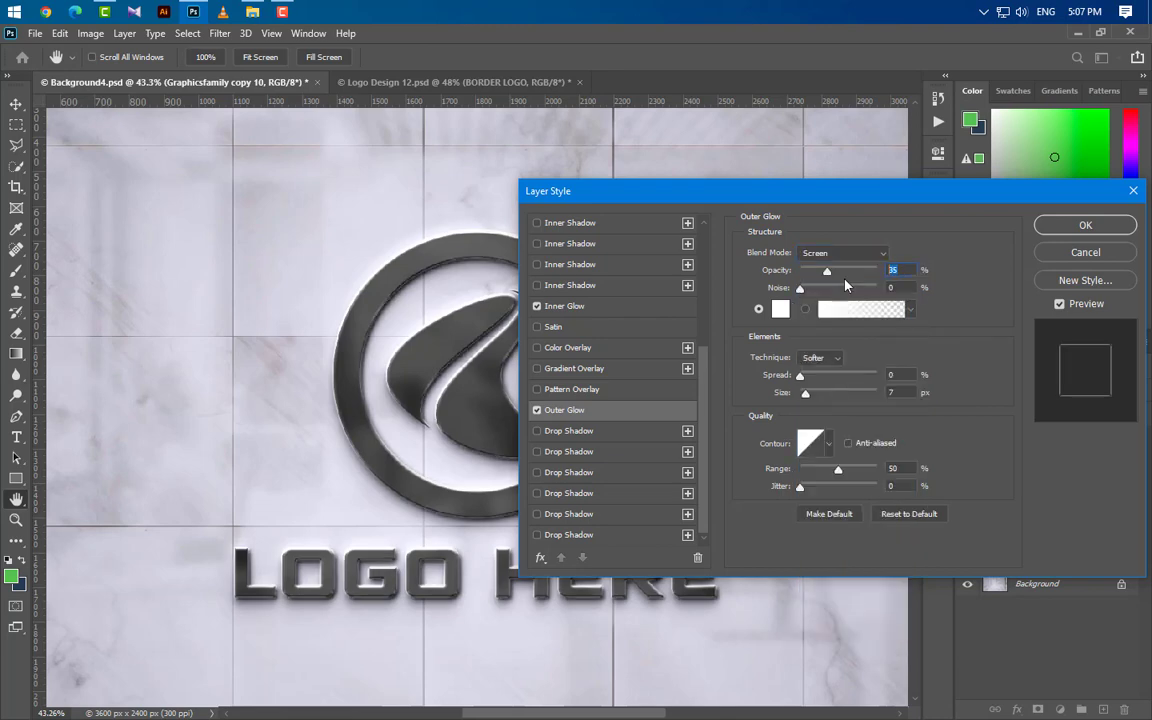
type("2")
Step: Set the outer glow's size to 40 px with an inverted-cone contour, apply the layer style and collapse the layer's effects list
left_click(894, 393)
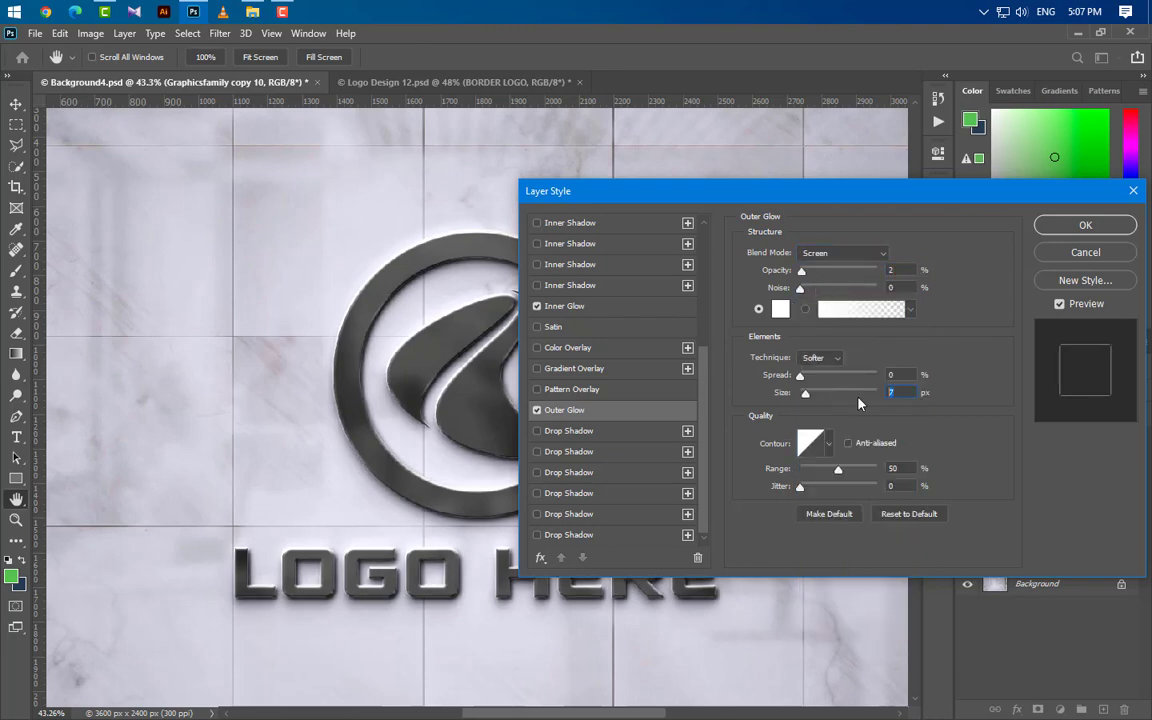
key("BackSpace")
type("40")
left_click(829, 447)
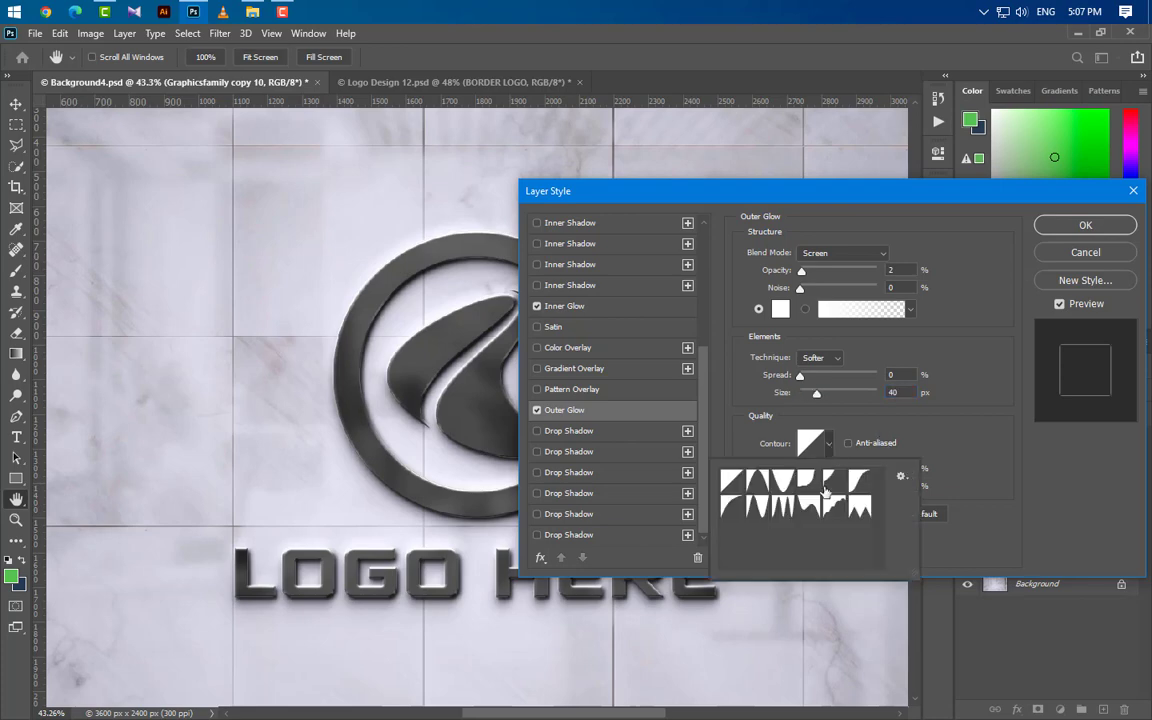
left_click(783, 481)
left_click(972, 463)
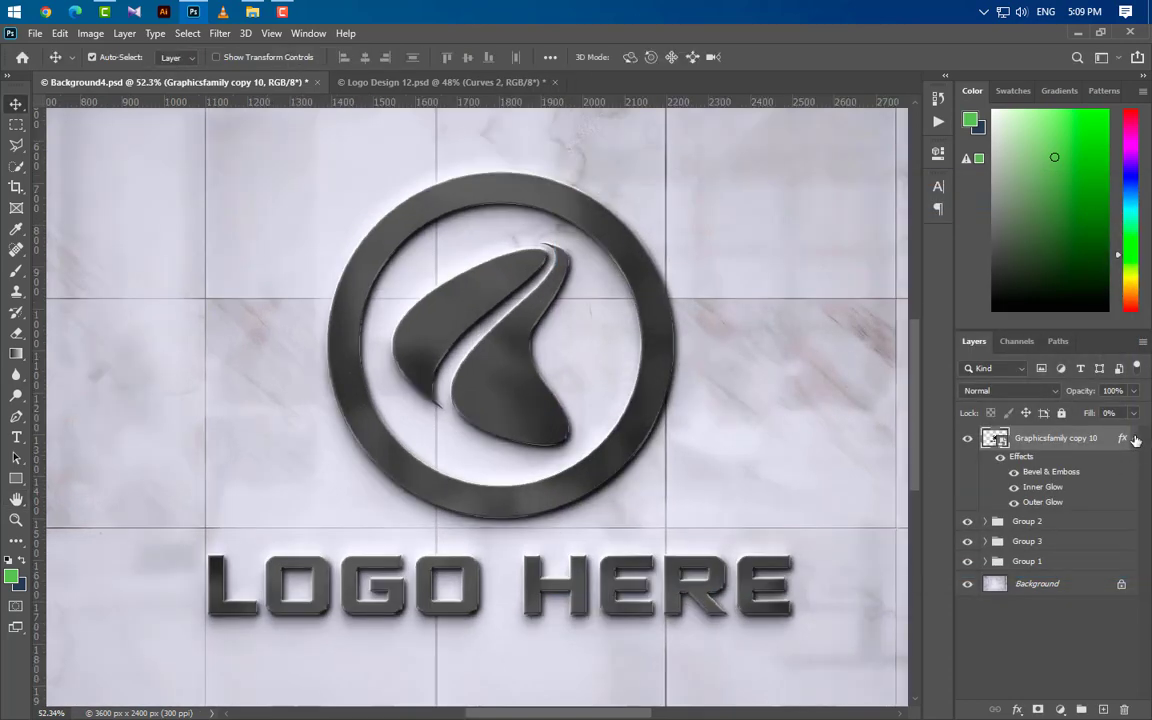
left_click(1135, 440)
Step: Add a Curves adjustment layer above the logo and pull its RGB white point slightly inward to brighten the highlights
left_click(1062, 710)
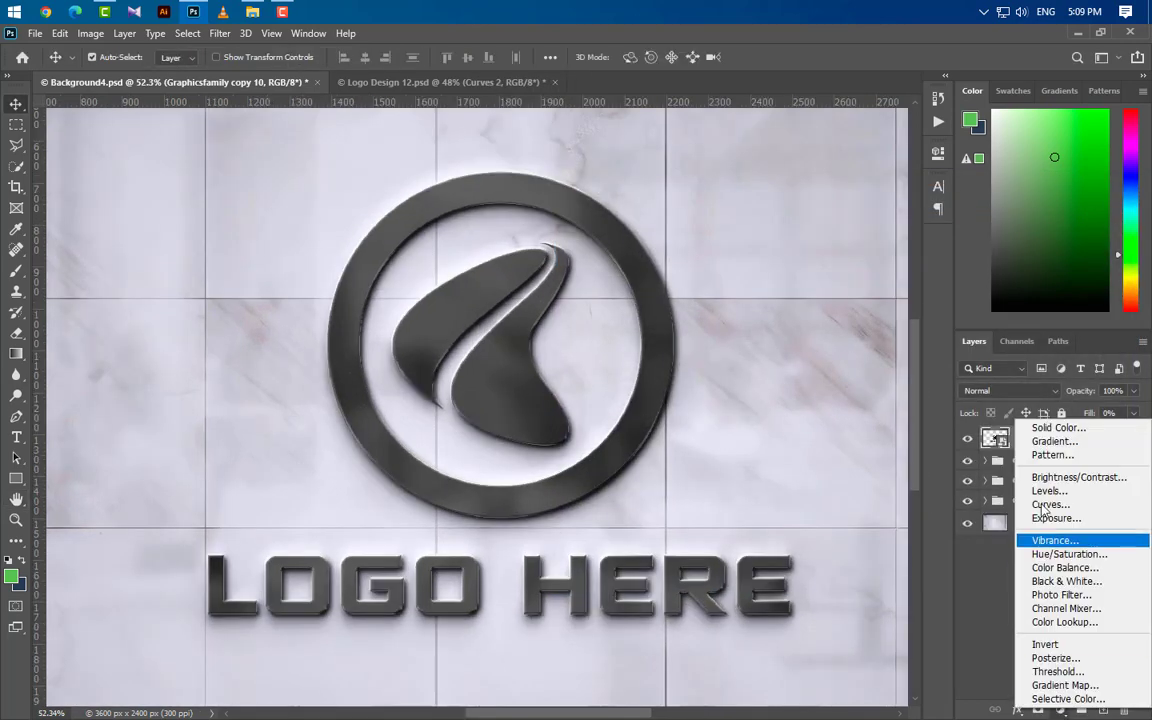
left_click(1050, 506)
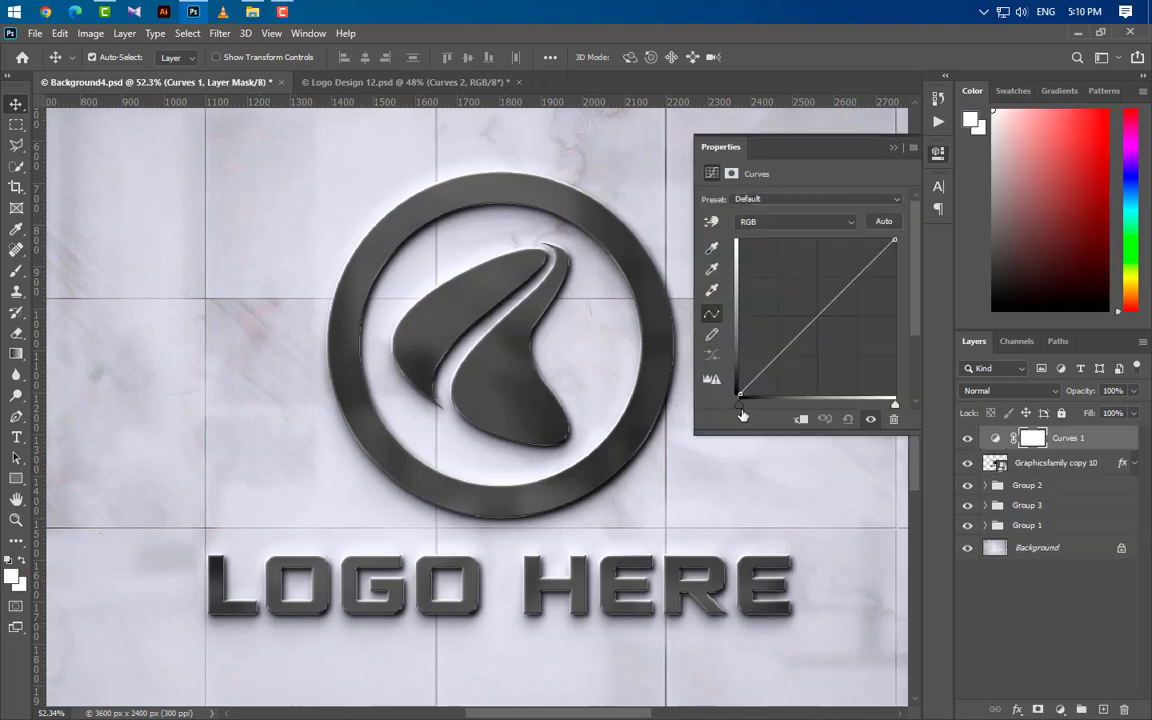
left_click_drag(895, 408, 888, 405)
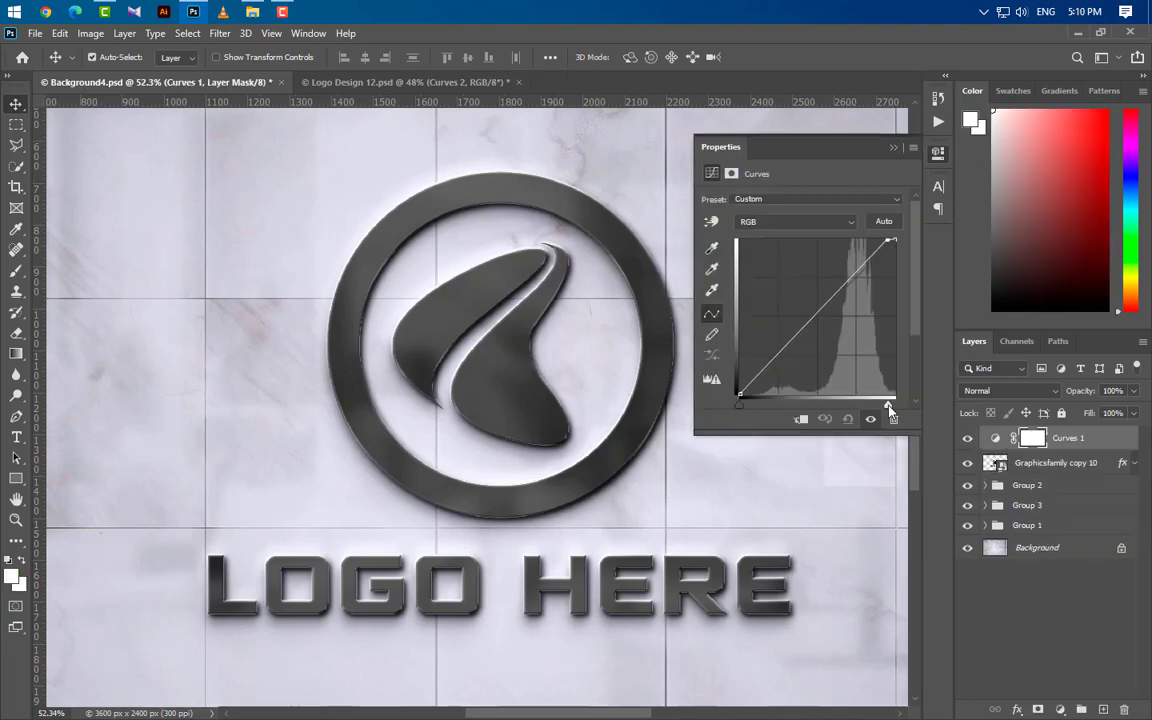
Step: Pull the Curves black point slightly inward in the Green channel, and both the black and white points inward in the Blue channel
left_click(800, 221)
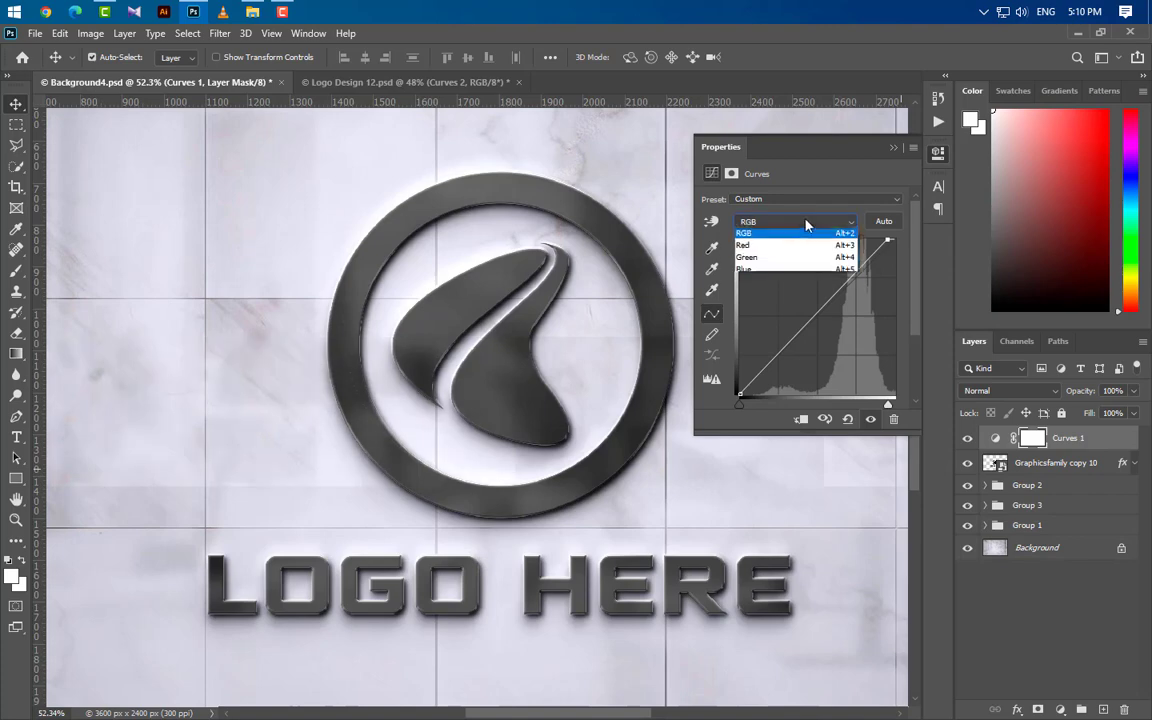
left_click(800, 260)
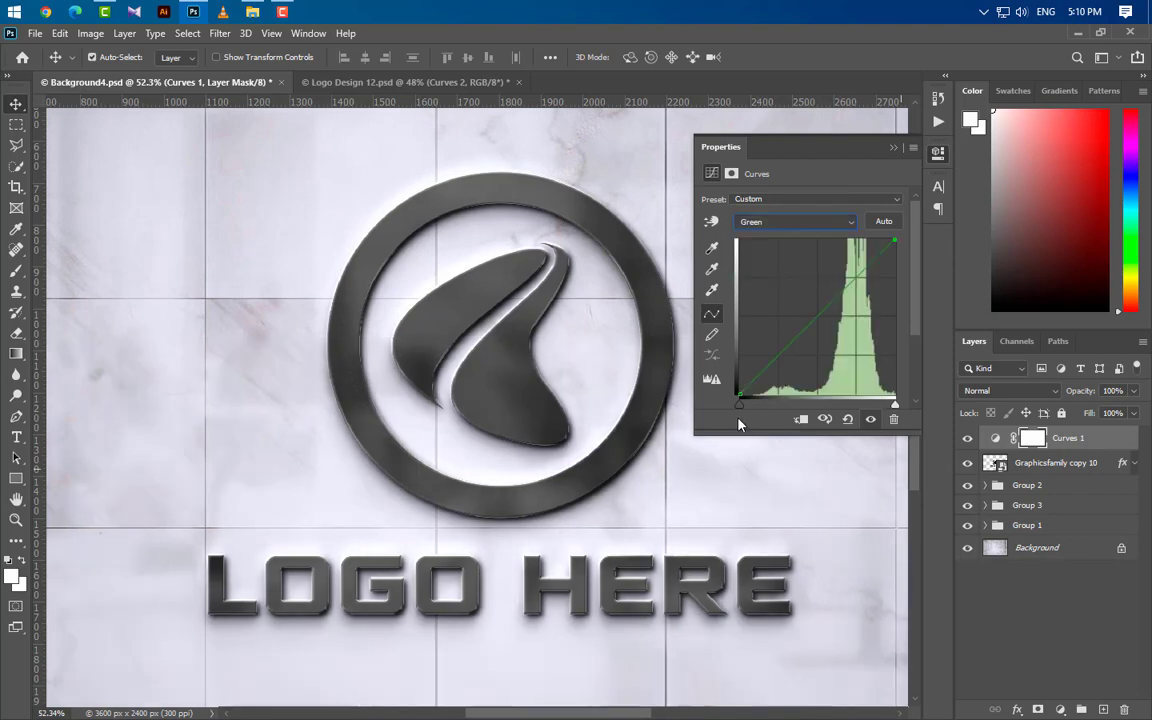
left_click_drag(746, 407, 747, 407)
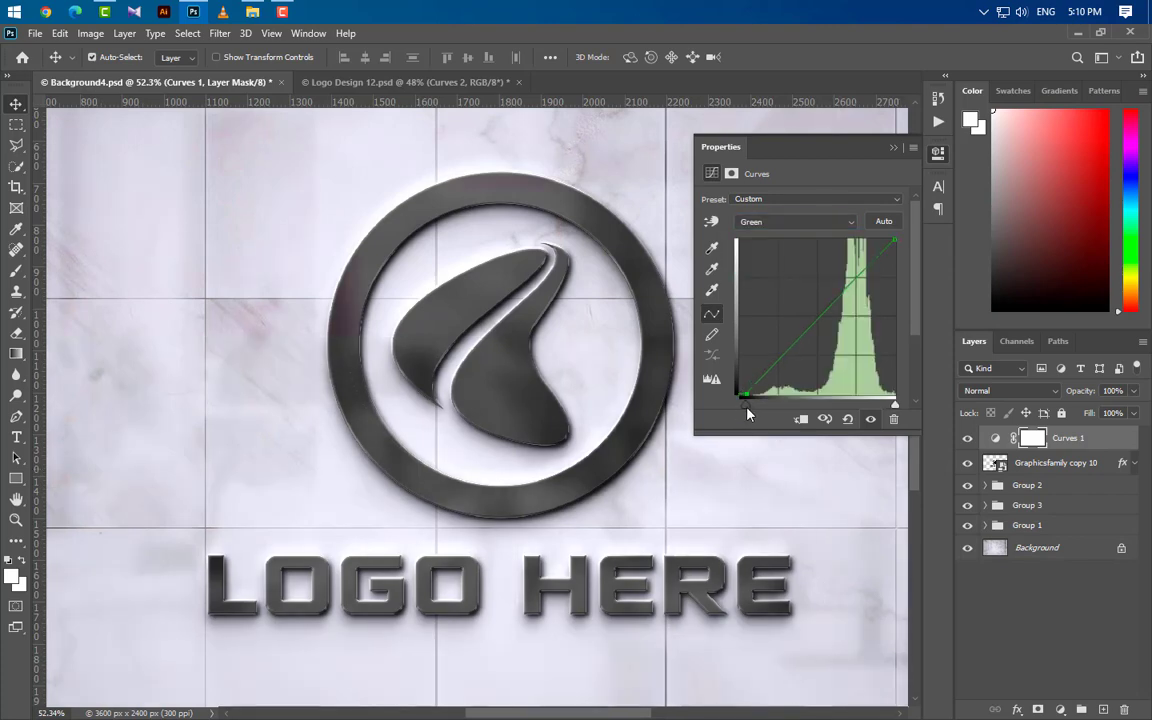
left_click(797, 222)
left_click(790, 270)
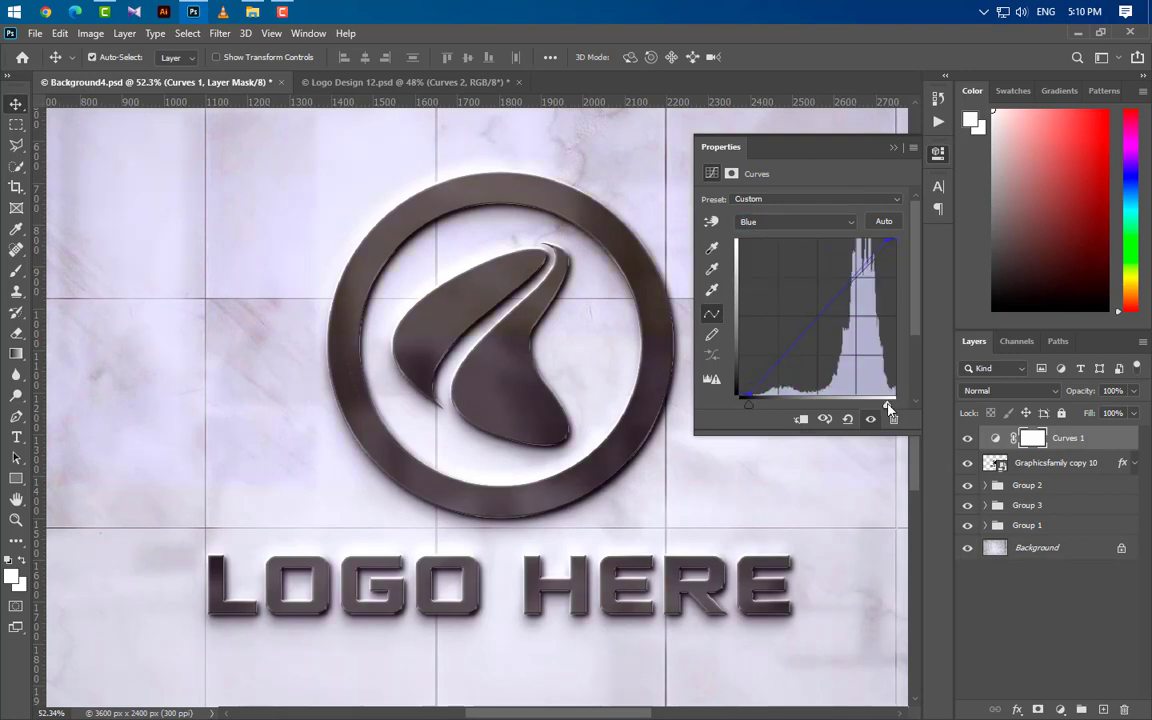
left_click(894, 148)
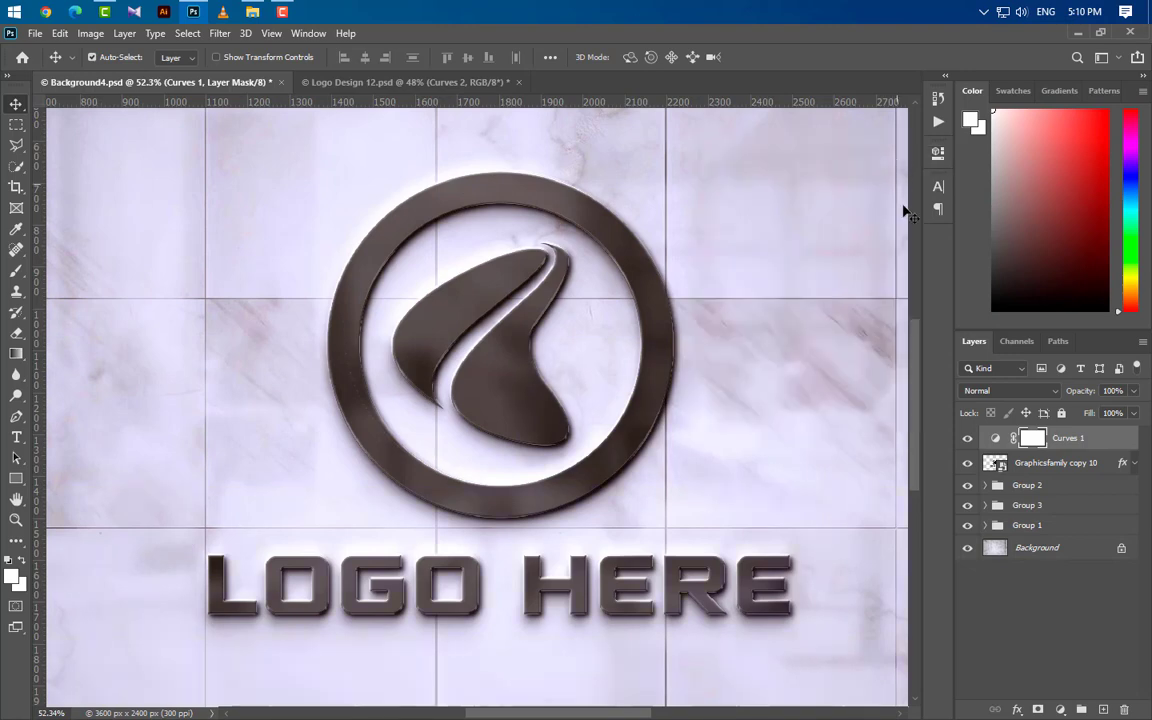
Step: Duplicate the Graphicsfamily copy 10 layer, place the copy above Curves 1, set its opacity to 0% and remove its layer effects
scroll(676, 511, "down", 3)
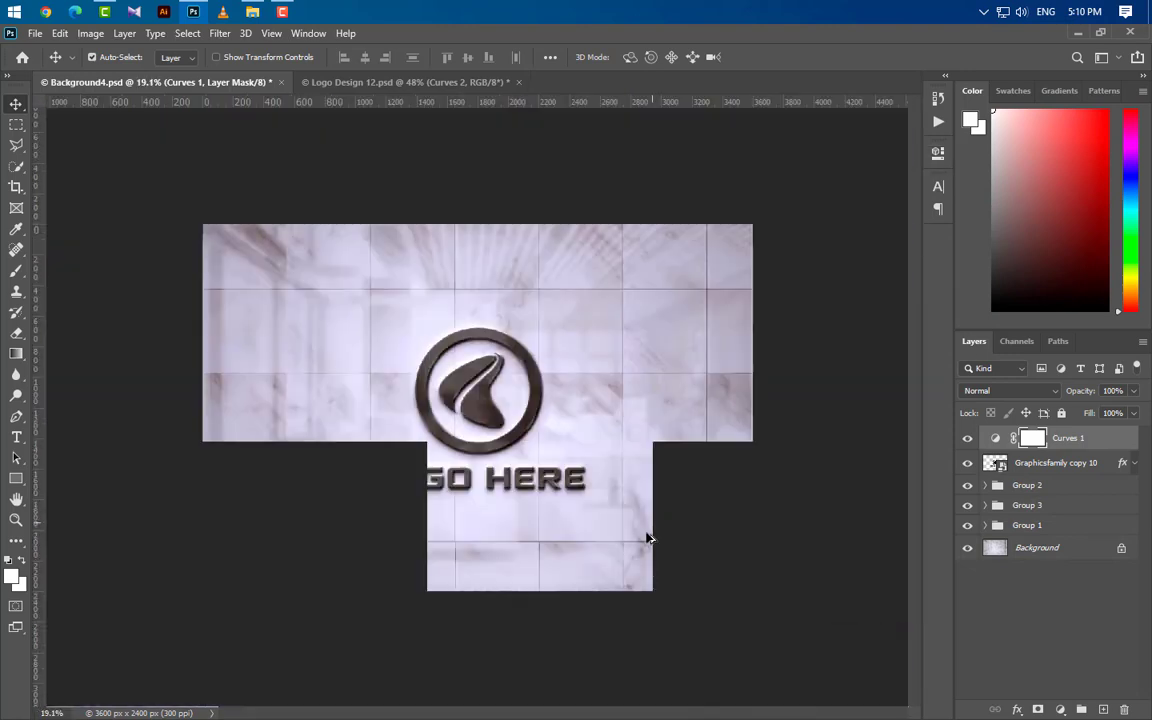
scroll(572, 543, "up", 1)
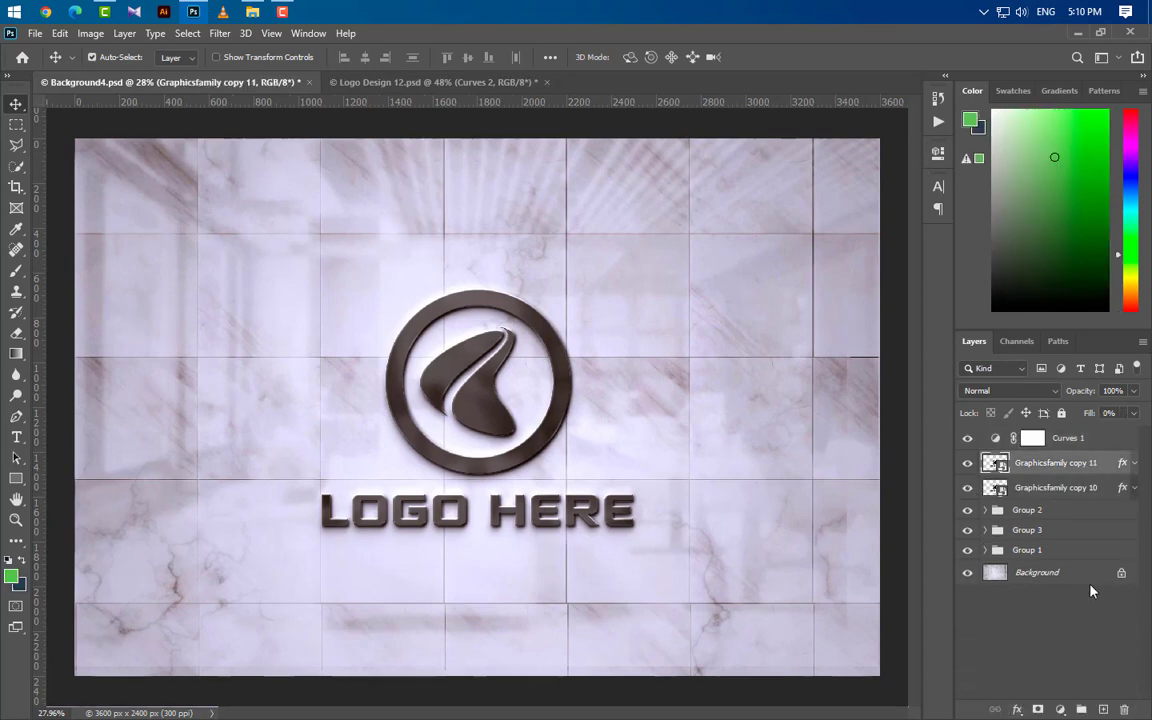
left_click_drag(1080, 463, 1054, 414)
left_click(1133, 391)
left_click(1146, 452)
left_click_drag(1123, 438, 1125, 708)
Step: Rename the topmost logo layer as Your Logo Here
double_click(1055, 438)
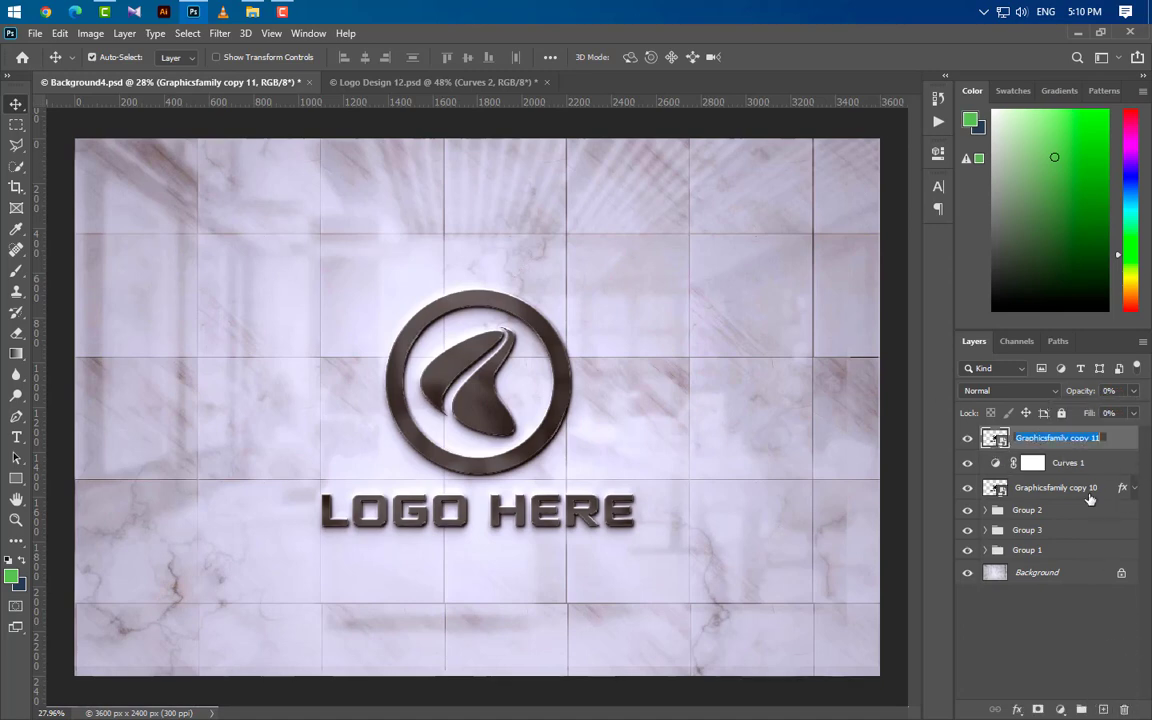
type("Your Logo Here")
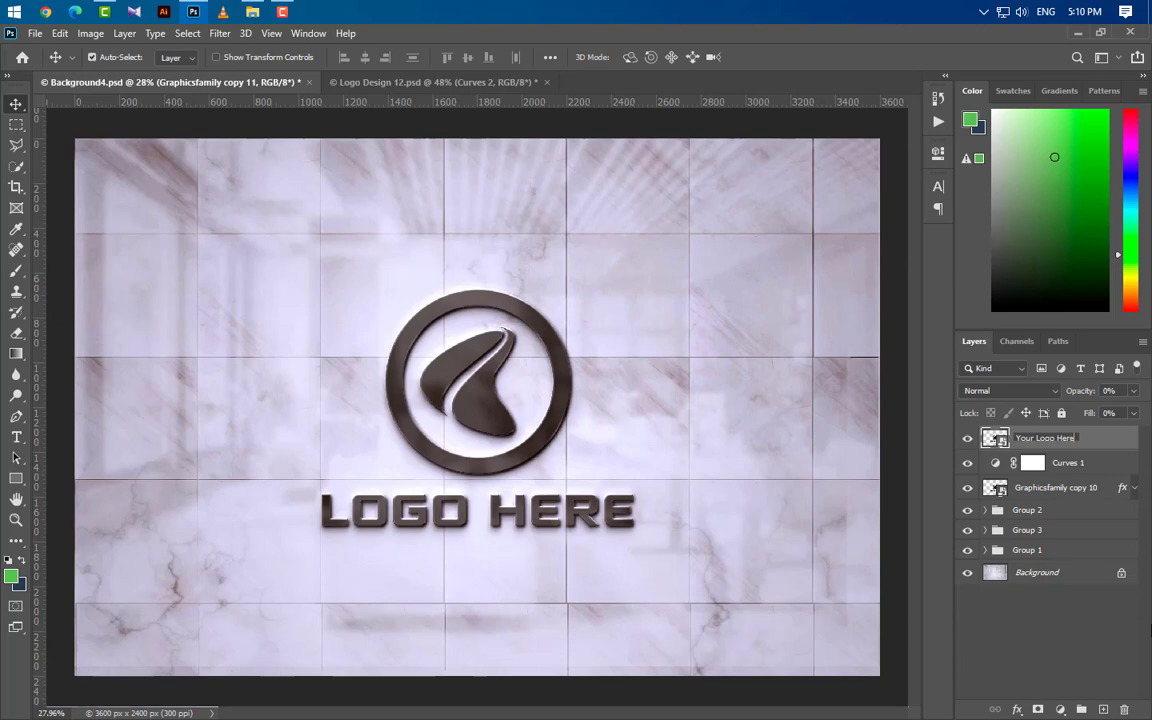
key("Return")
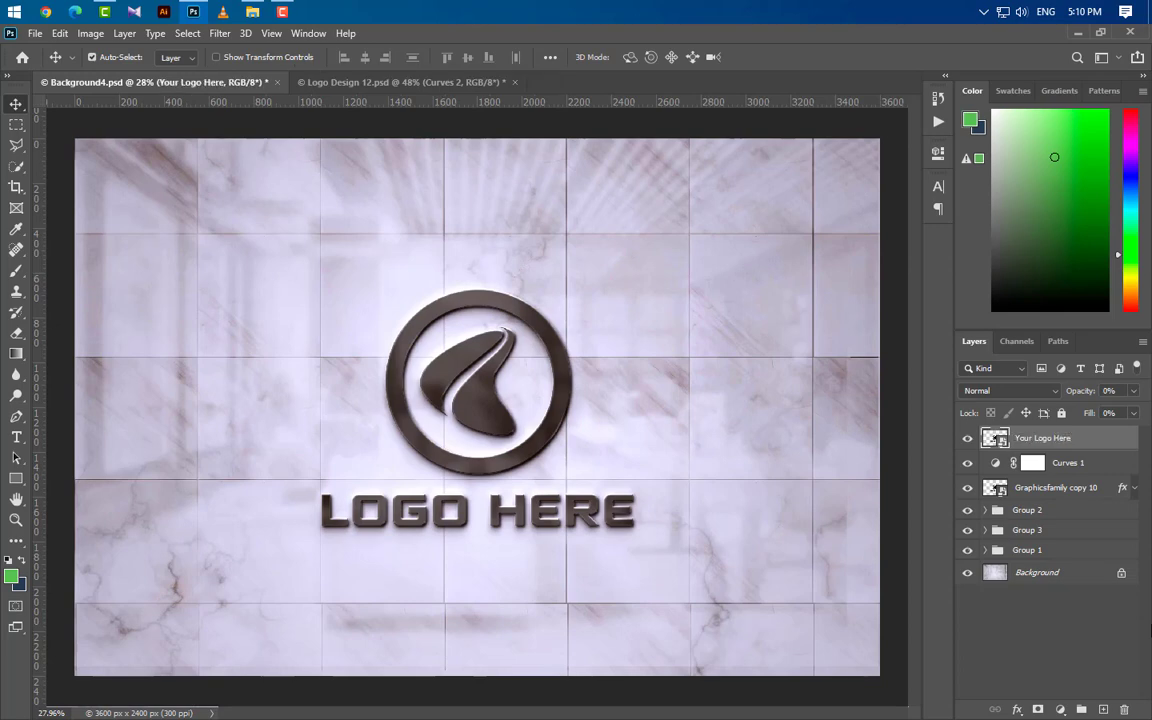
Step: Open the Your Logo Here smart object and copy the Logo PNG layer into it from Logo Design 12.psd
double_click(1001, 440)
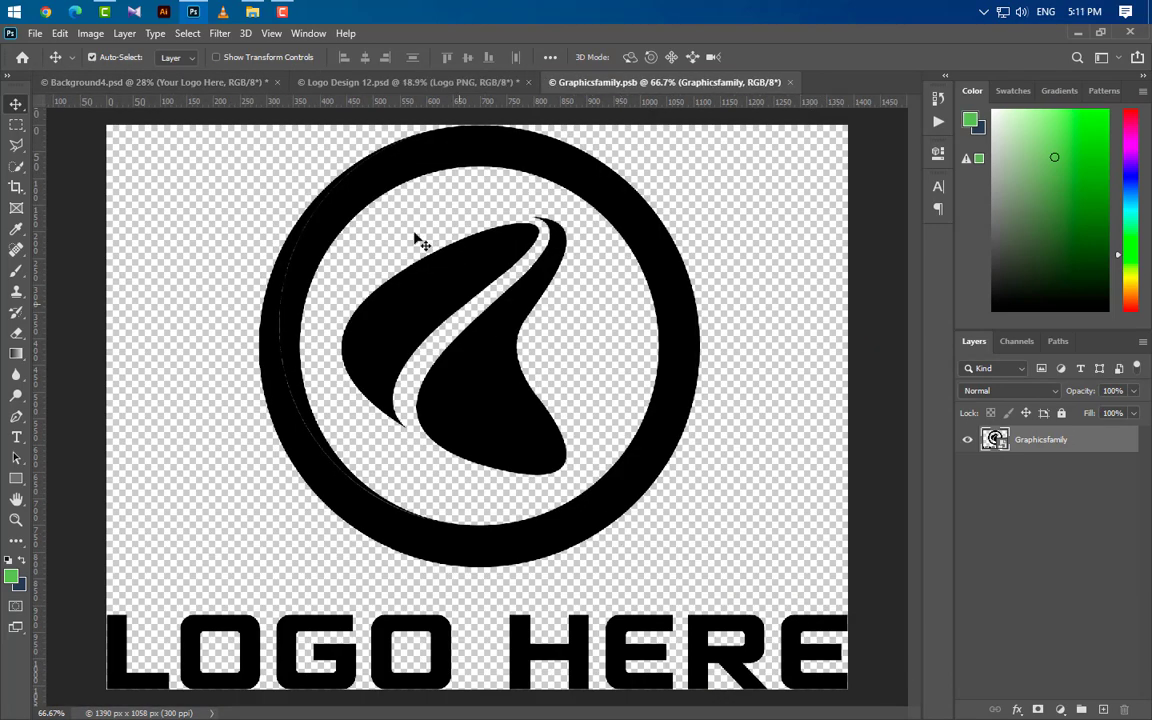
left_click(330, 81)
left_click_drag(576, 399, 538, 488)
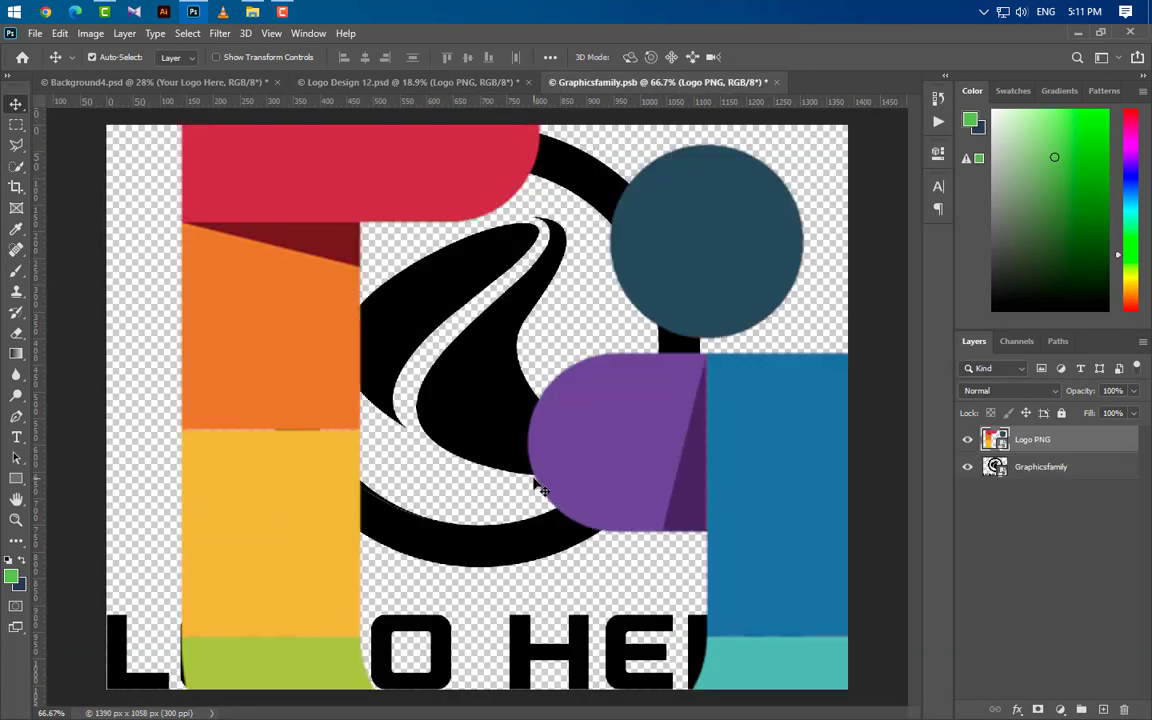
Step: Scale the Logo PNG layer down to fit the smart object's canvas and center it there
key("ctrl+t")
key("ctrl+0")
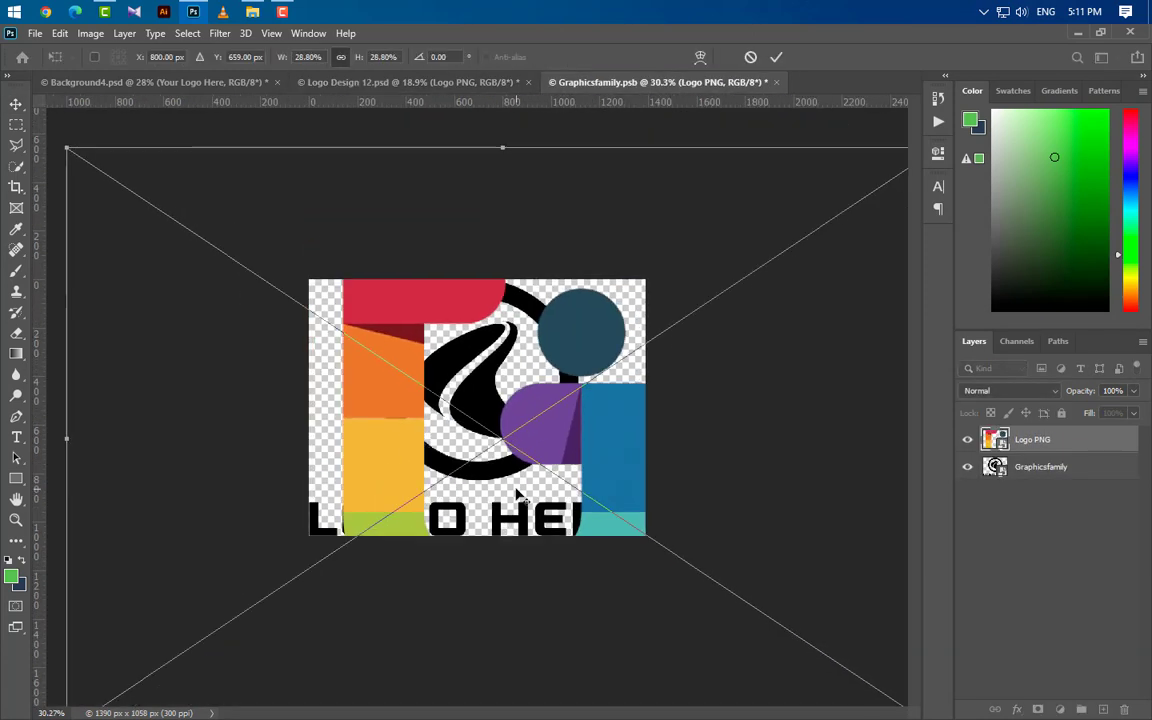
left_click_drag(508, 145, 507, 282)
scroll(493, 549, "down", 3)
left_click_drag(493, 652, 496, 501)
mouse_move(505, 455)
left_mouse_down()
mouse_move(474, 453)
mouse_move(486, 453)
left_mouse_up()
left_click(778, 60)
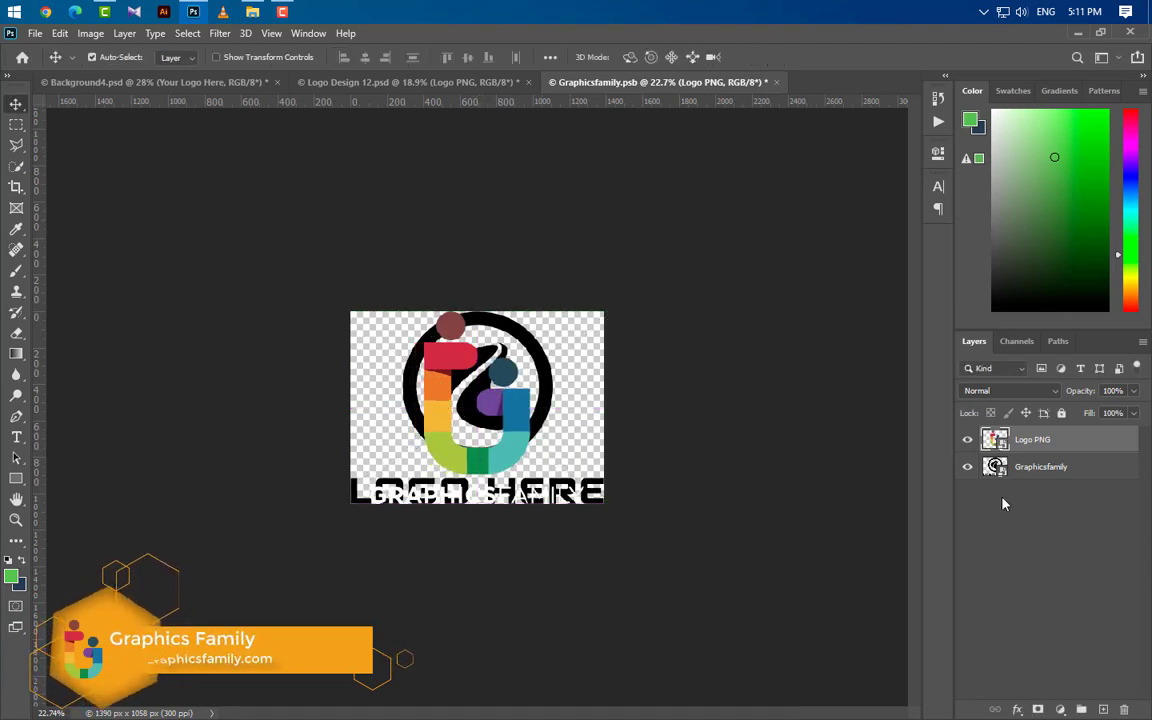
Step: Hide the old Graphicsfamily layer, save and close the smart object, and return to the Background4.psd mockup
left_click(967, 466)
left_click(776, 82)
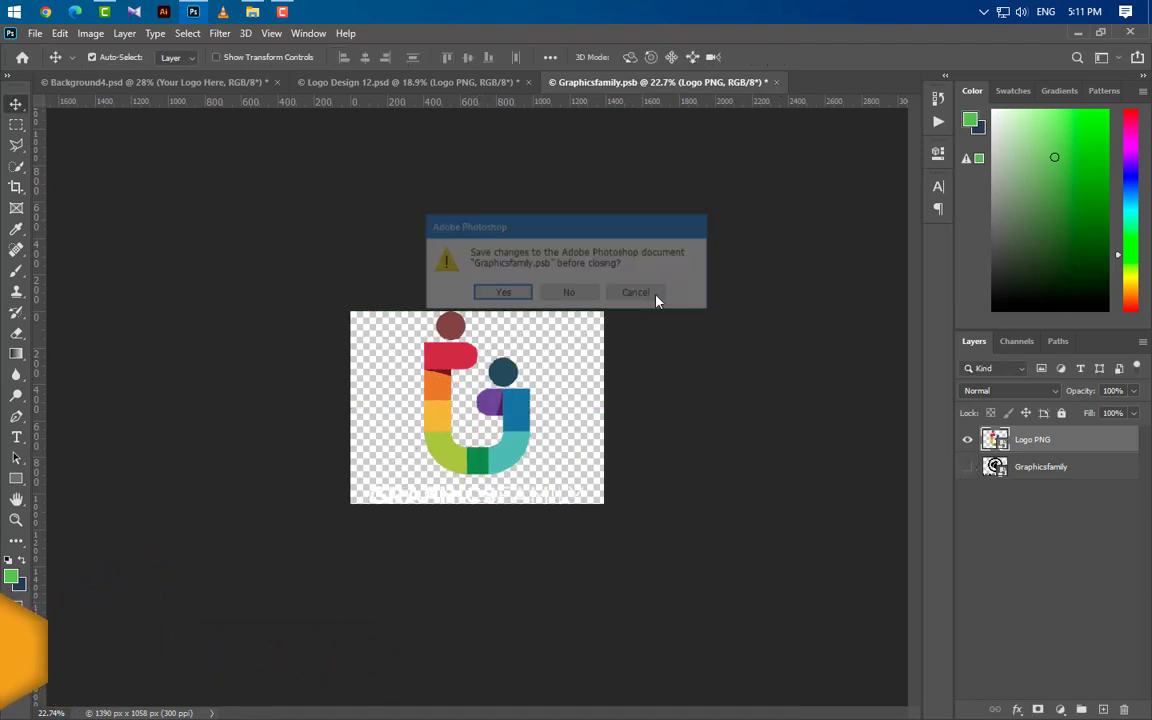
left_click(505, 294)
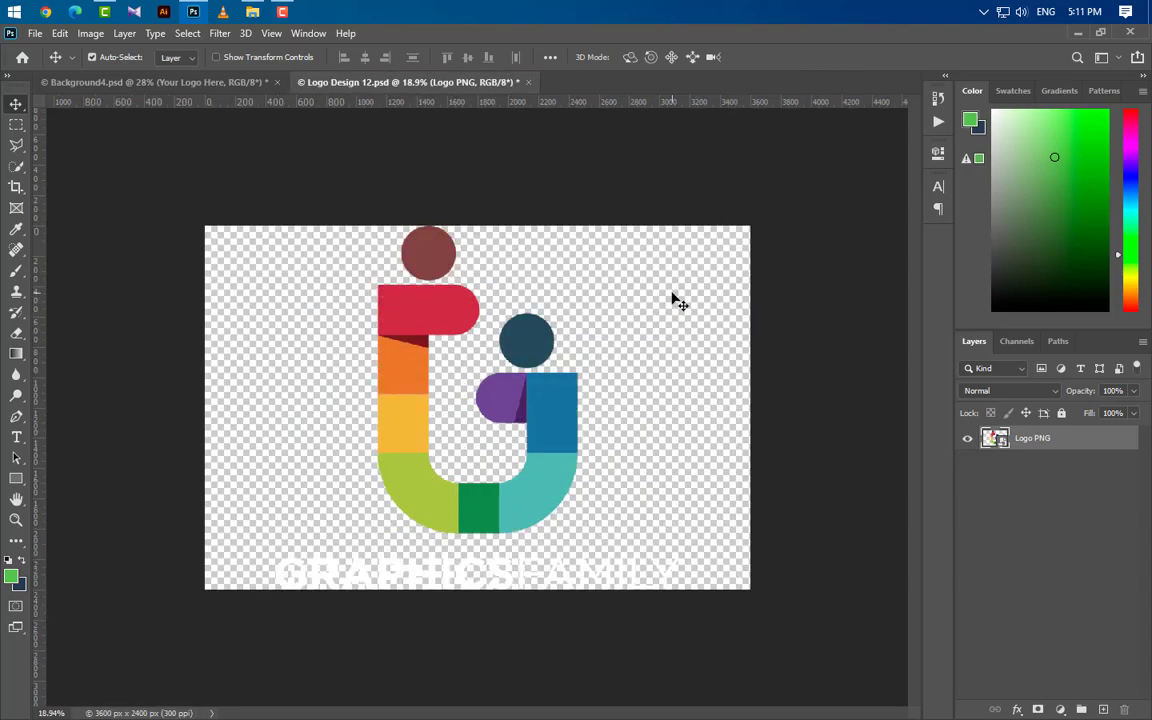
key("ctrl+Tab")
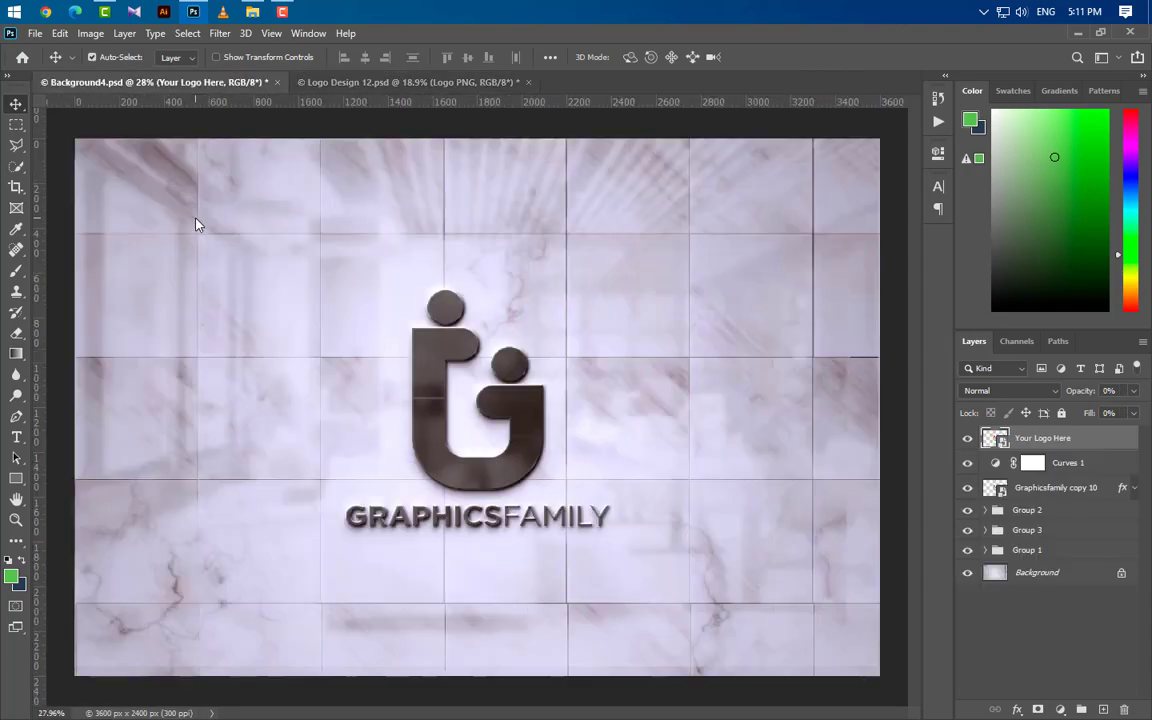